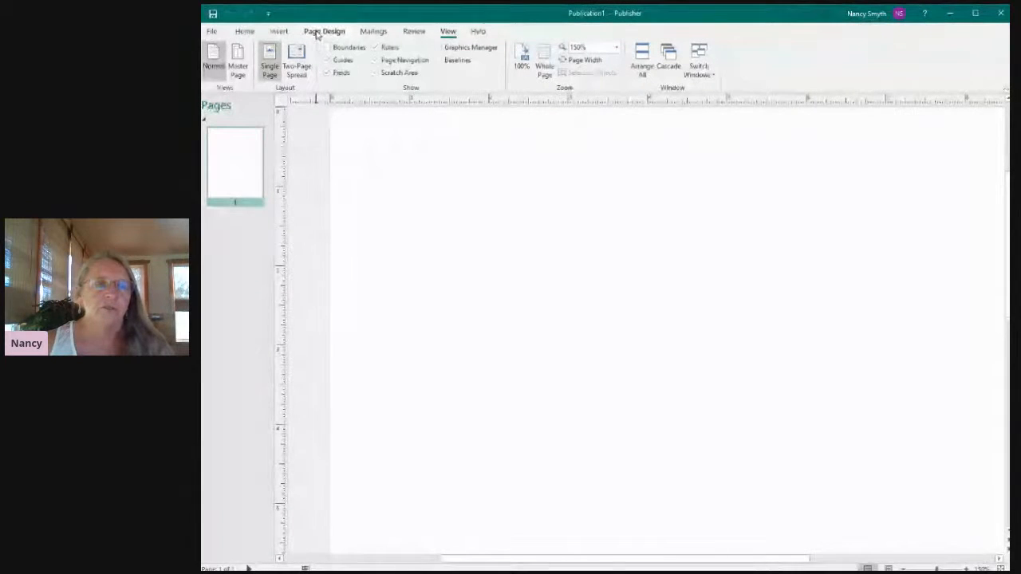
# Apply the built-in 7x5 Grid ruler guides to the blank page.
pyautogui.click(316, 32)
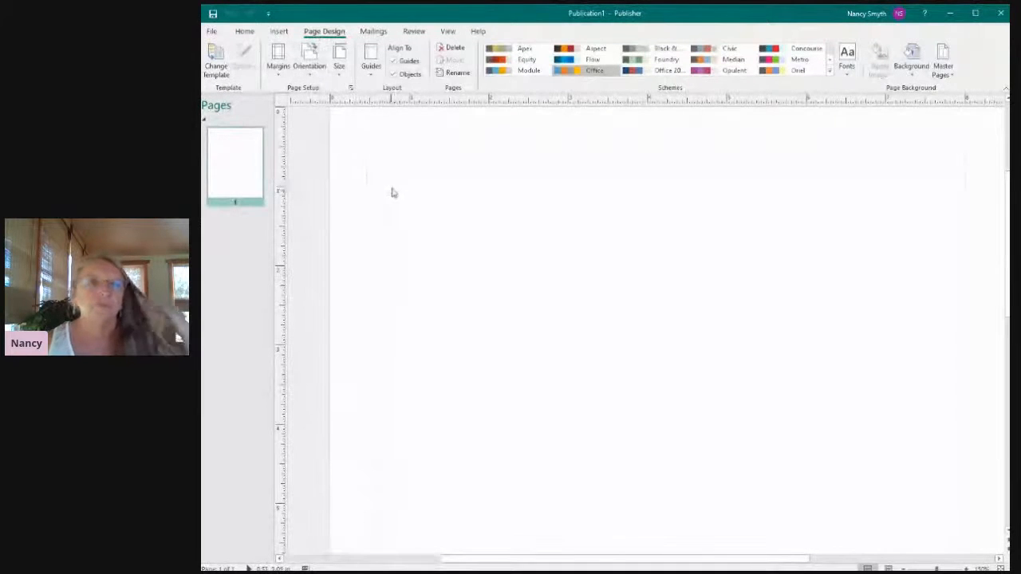
pyautogui.click(370, 77)
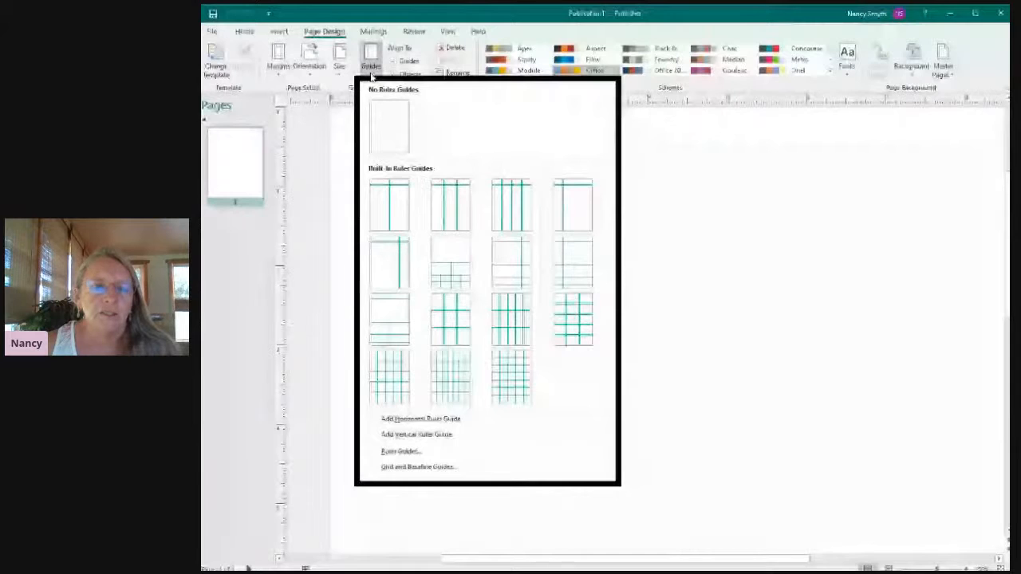
pyautogui.click(505, 376)
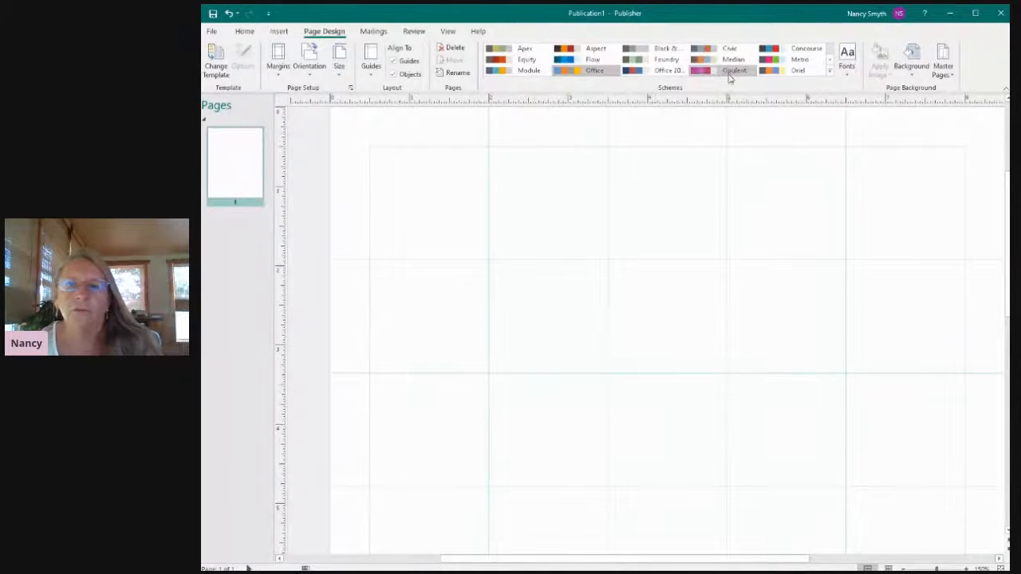
pyautogui.click(829, 74)
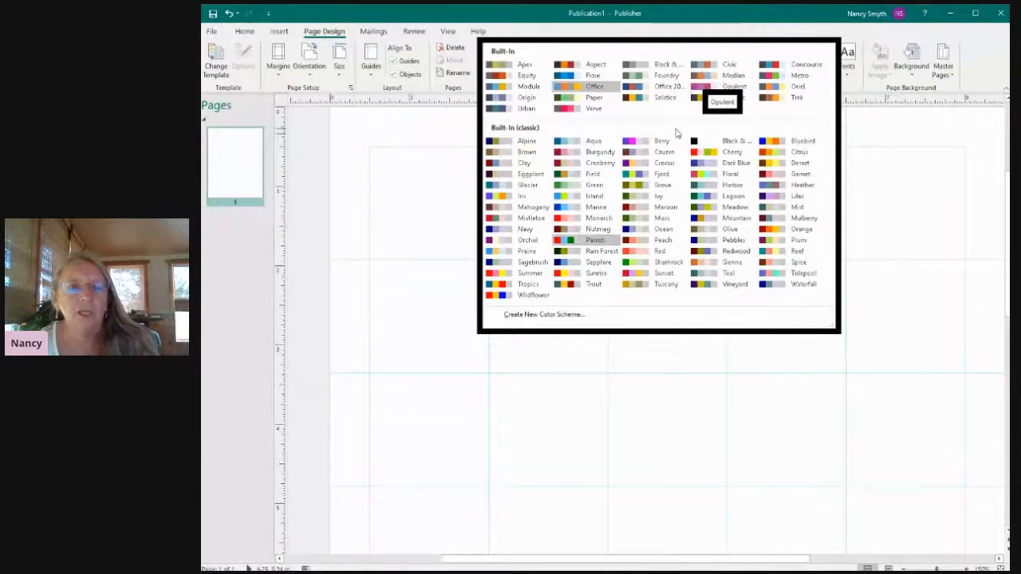
pyautogui.click(556, 317)
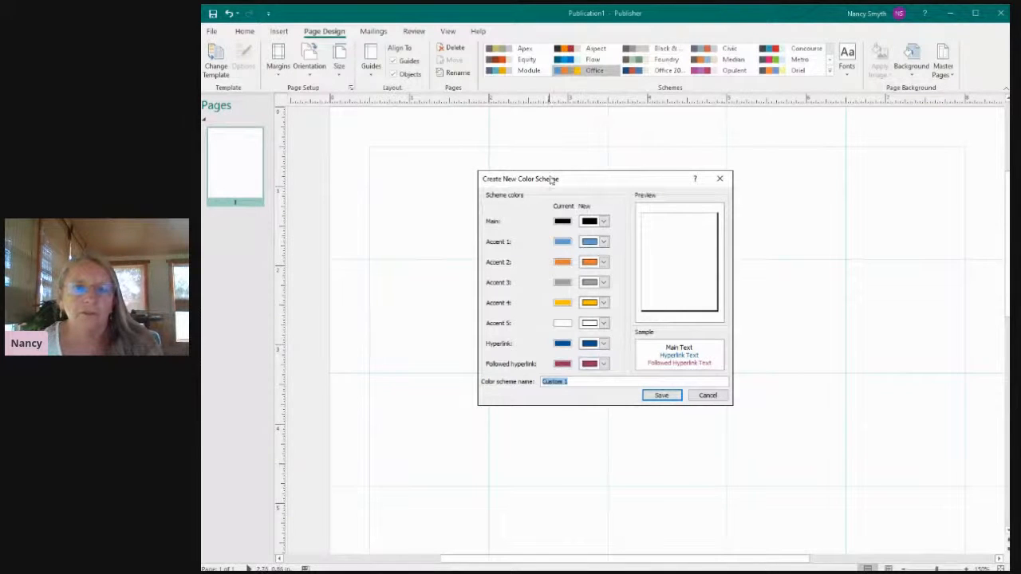
pyautogui.click(605, 223)
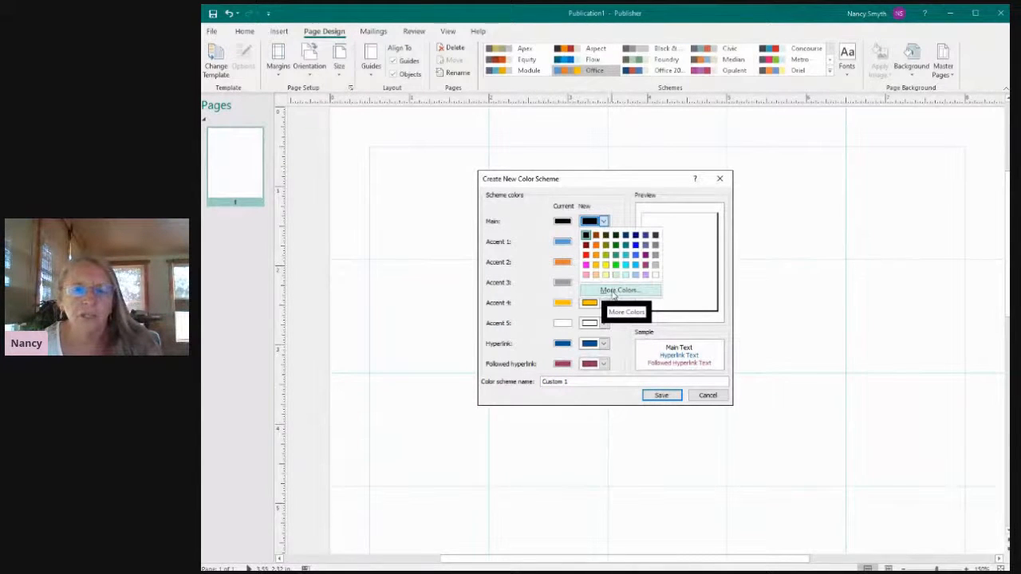
pyautogui.click(613, 291)
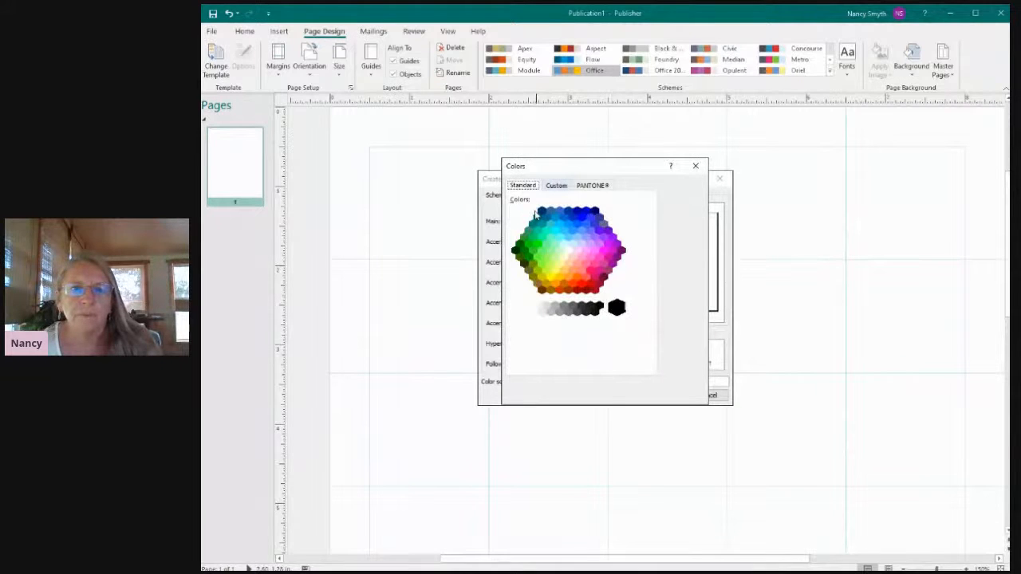
pyautogui.click(554, 186)
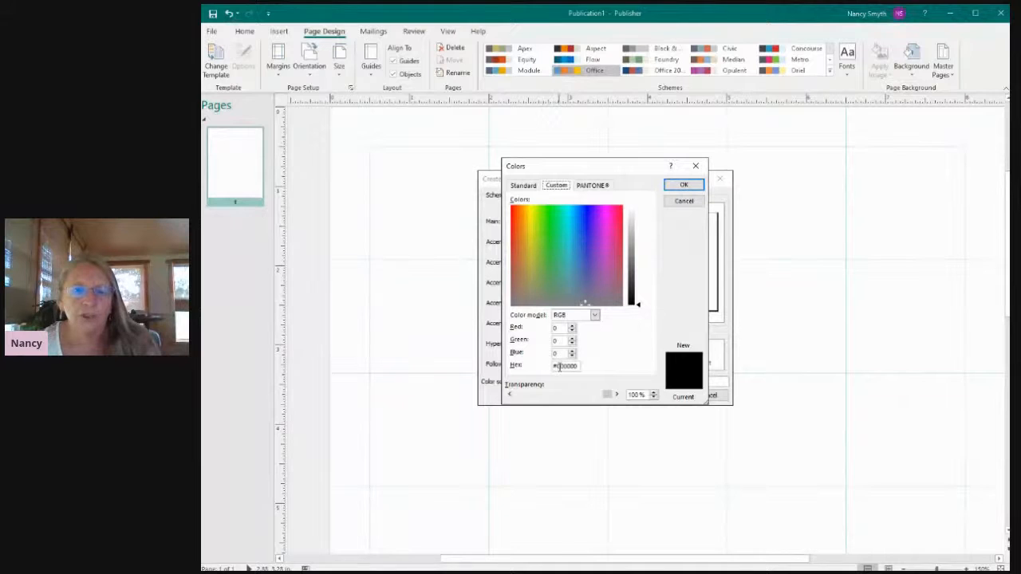
pyautogui.click(679, 188)
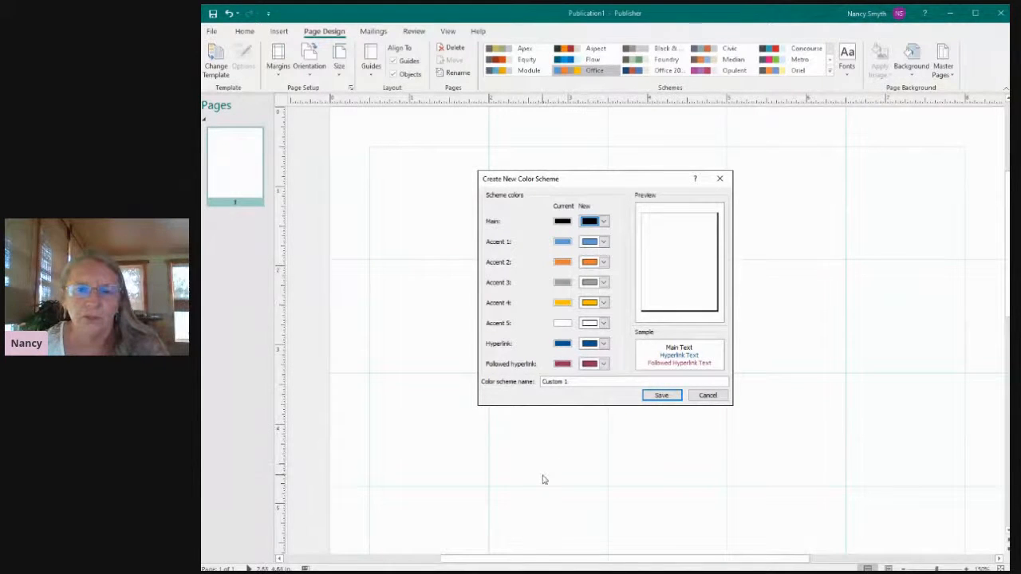
pyautogui.click(717, 399)
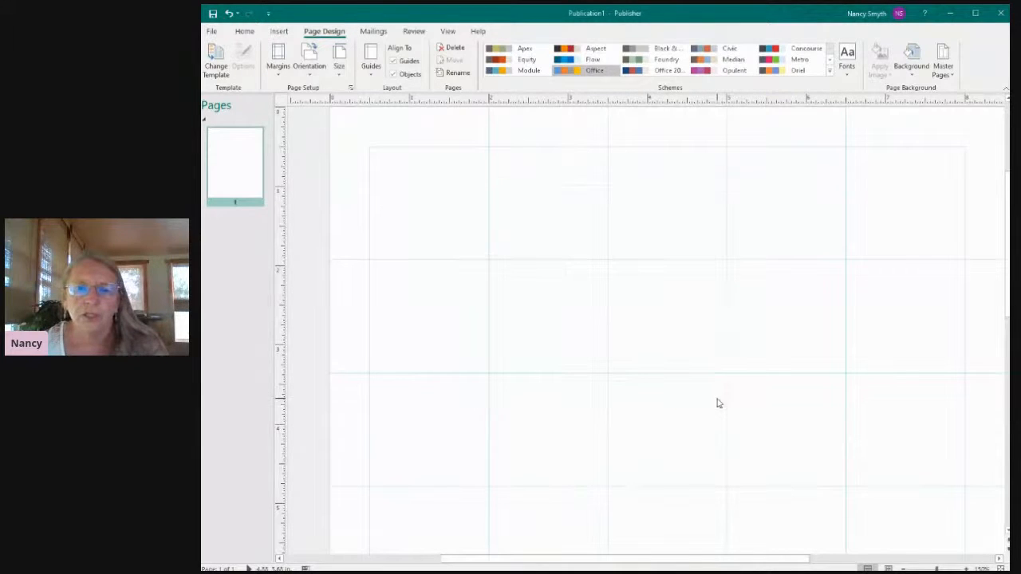
# Apply the built-in Opulent color scheme to the publication.
pyautogui.click(699, 72)
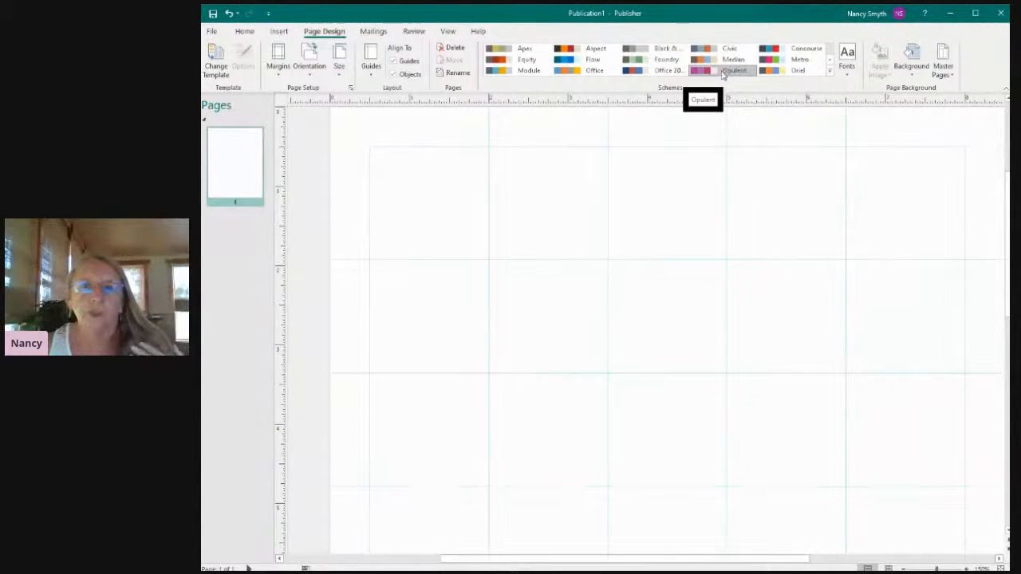
pyautogui.click(719, 74)
# Start a new font scheme with Ink Draft as the heading font and Open Sans as the body font.
pyautogui.click(848, 59)
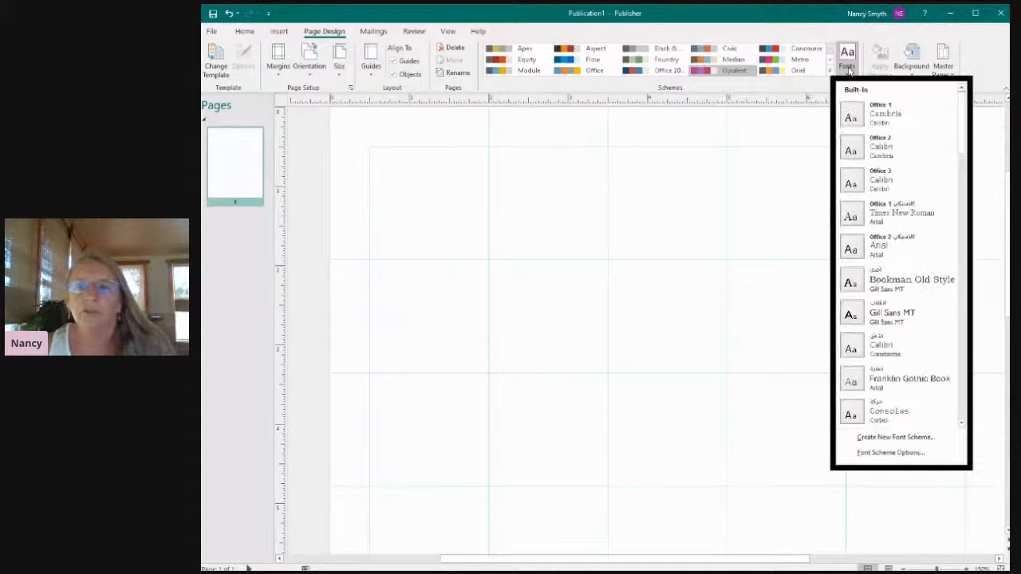
pyautogui.click(873, 439)
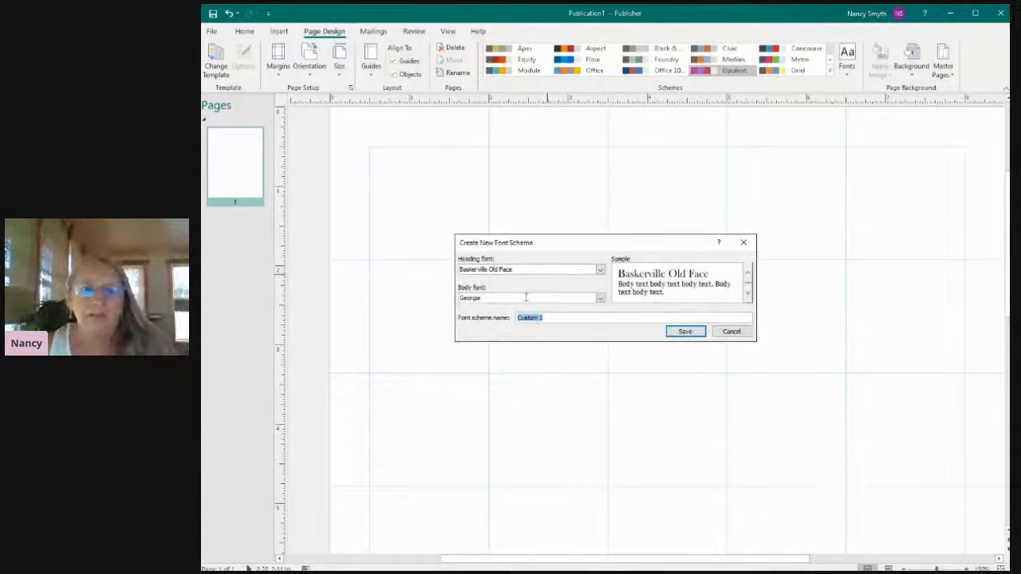
pyautogui.click(601, 272)
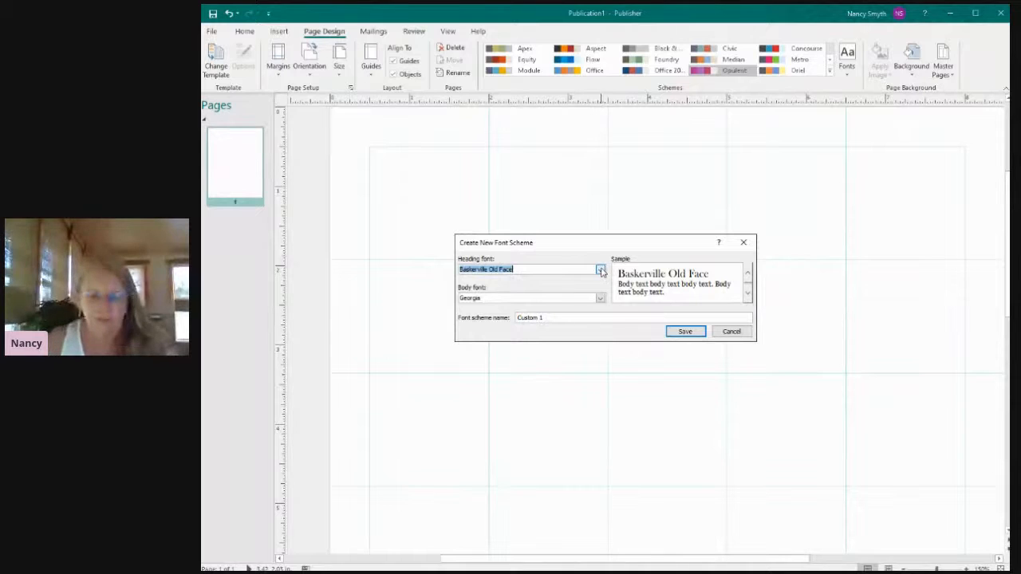
pyautogui.write('Br')
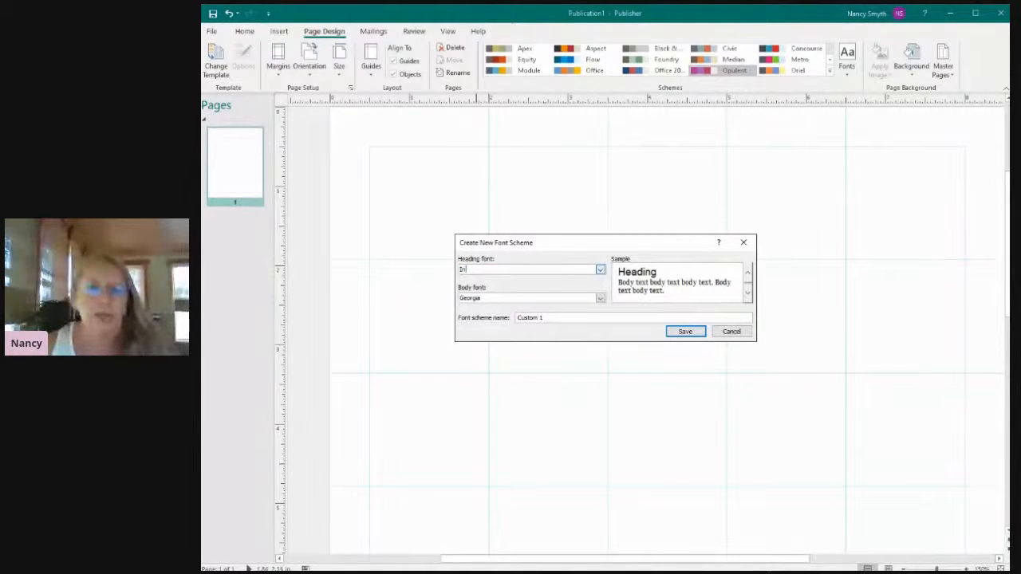
pyautogui.write('k Draft')
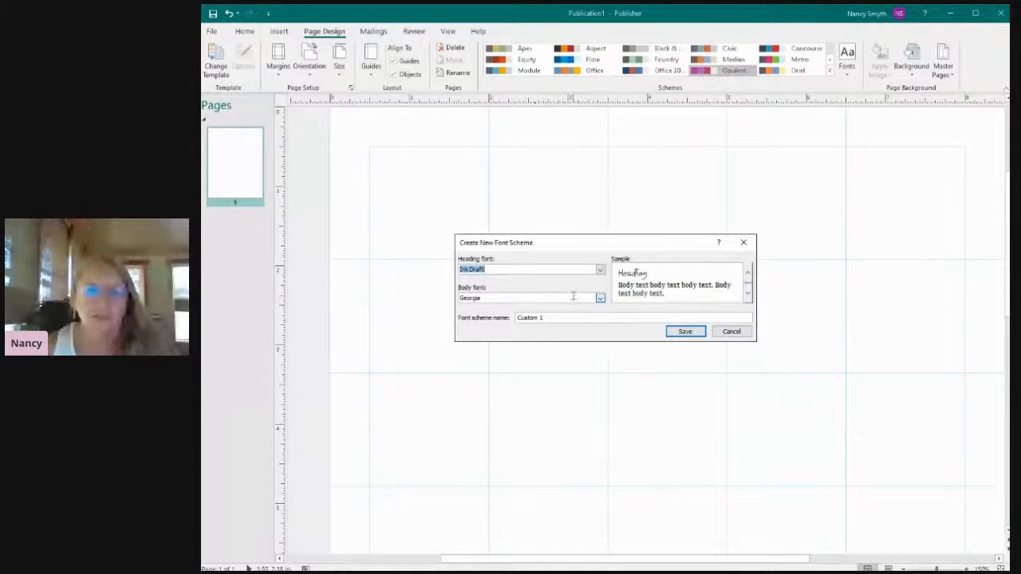
pyautogui.press('Tab')
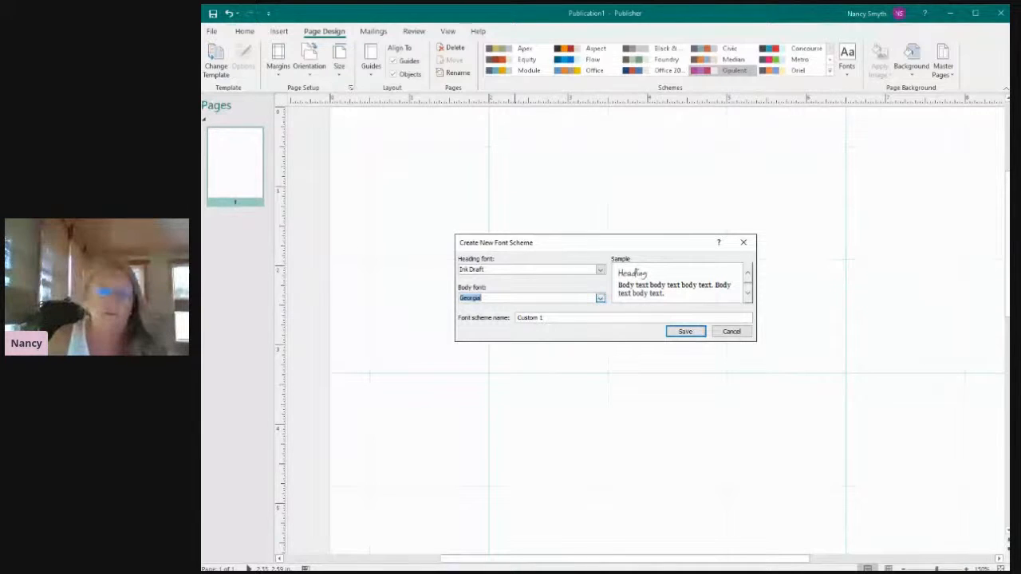
pyautogui.write('o')
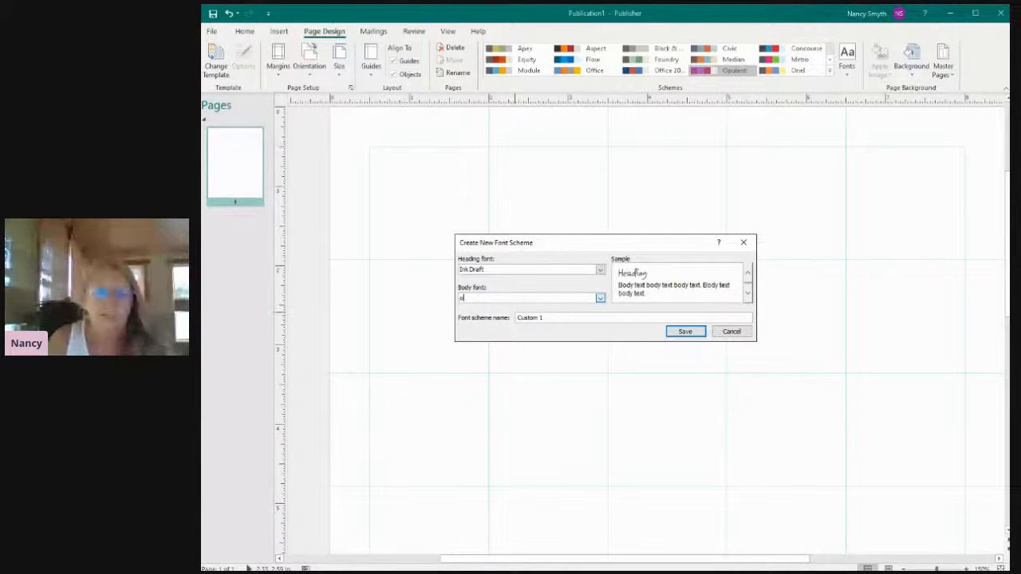
pyautogui.write('p')
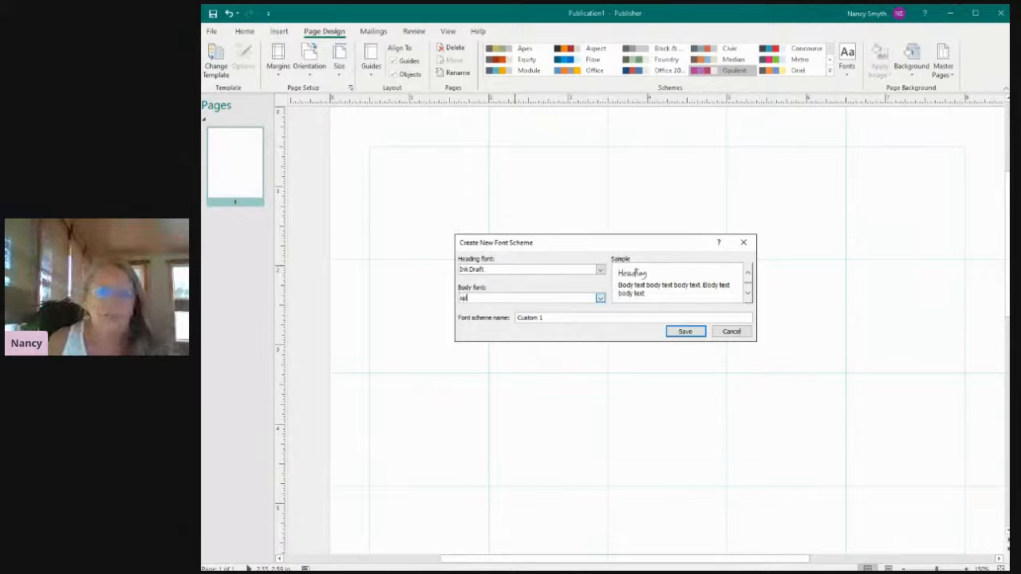
pyautogui.click(481, 310)
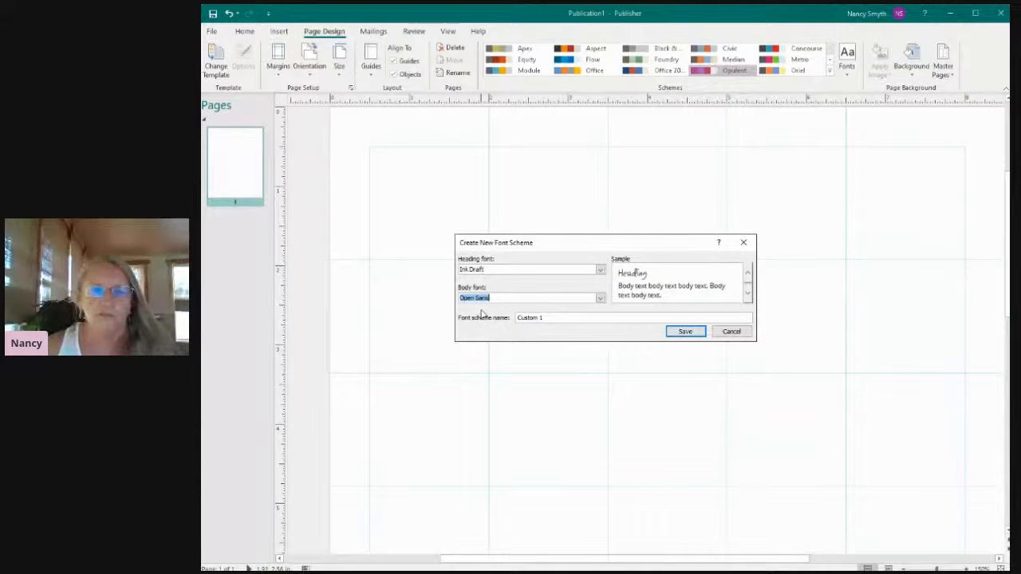
# Name the new font scheme YB and save it.
pyautogui.moveTo(550, 318); pyautogui.dragTo(503, 319)
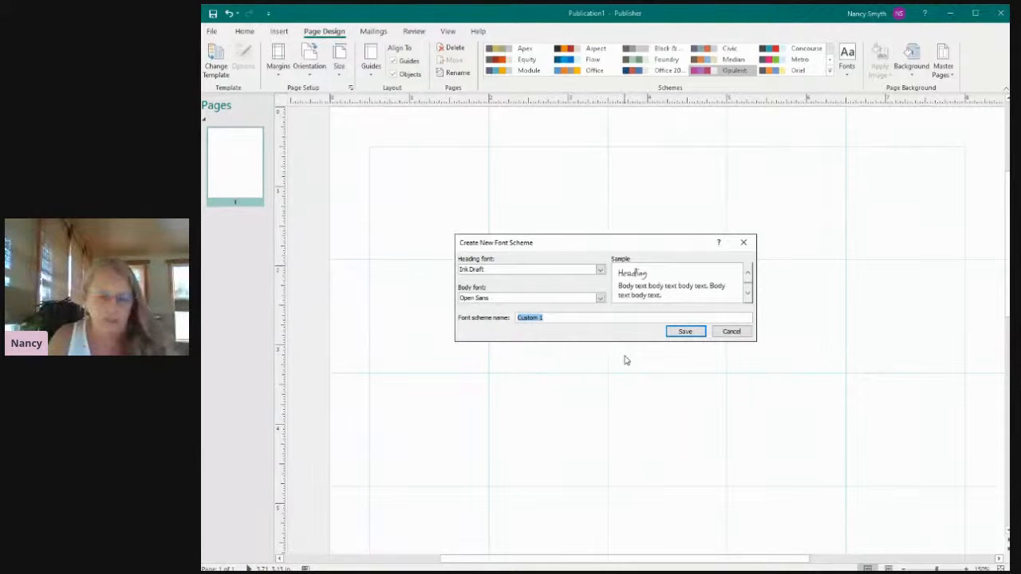
pyautogui.write('Y')
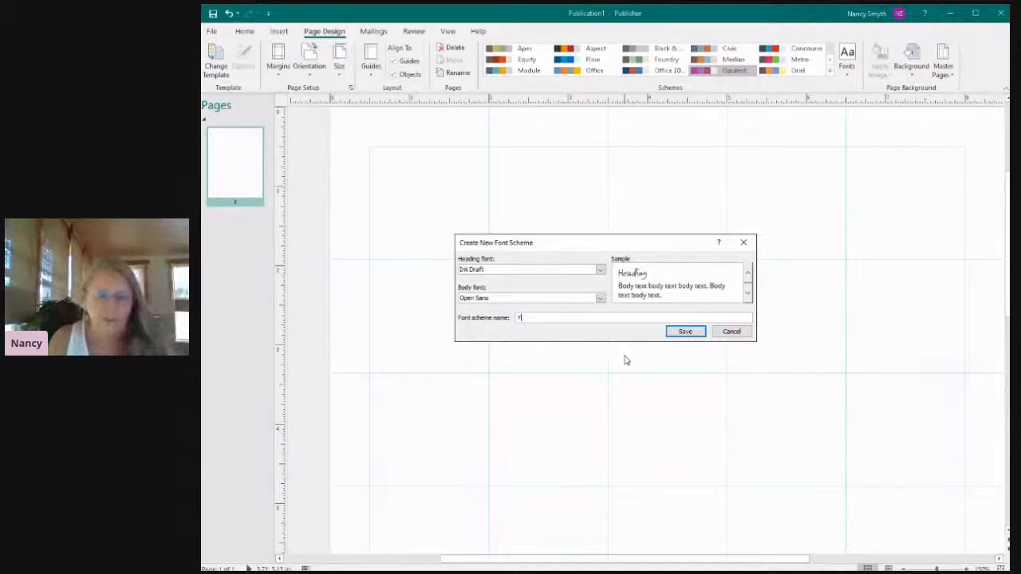
pyautogui.write('B')
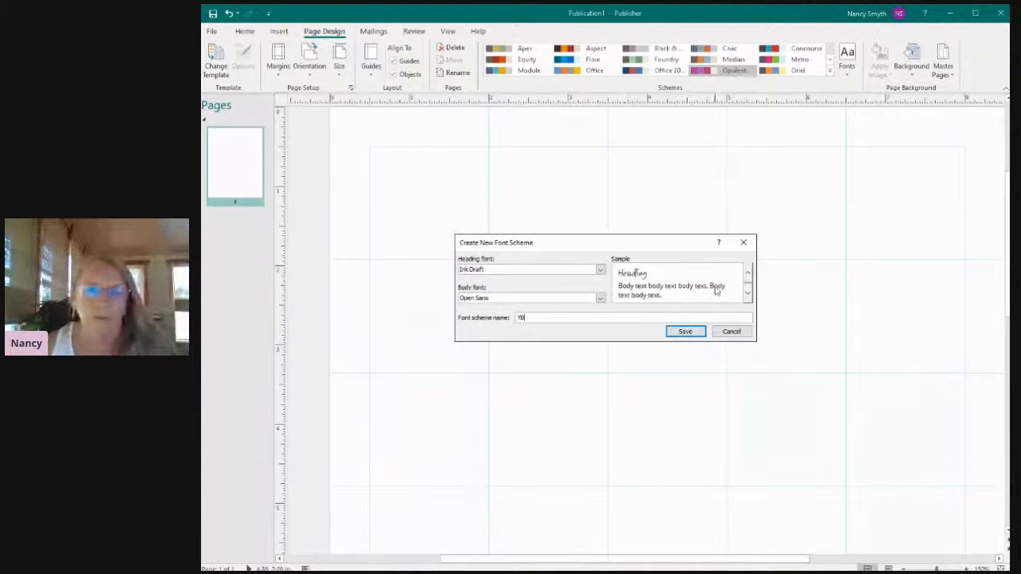
pyautogui.click(684, 331)
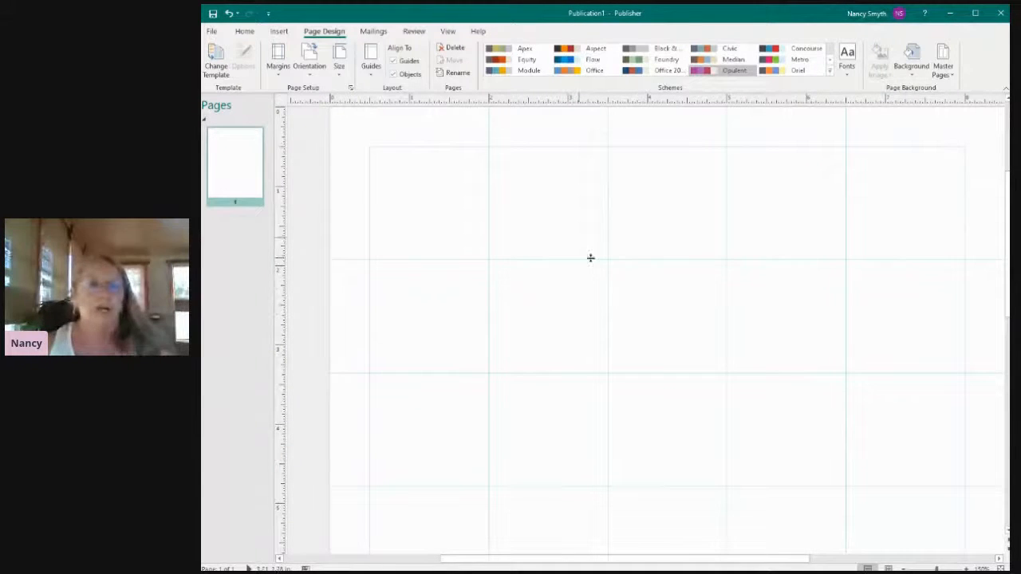
# Draw a text box about 7.5 by 1.4 inches across the first grid row, spanning the page from margin to margin.
pyautogui.click(279, 31)
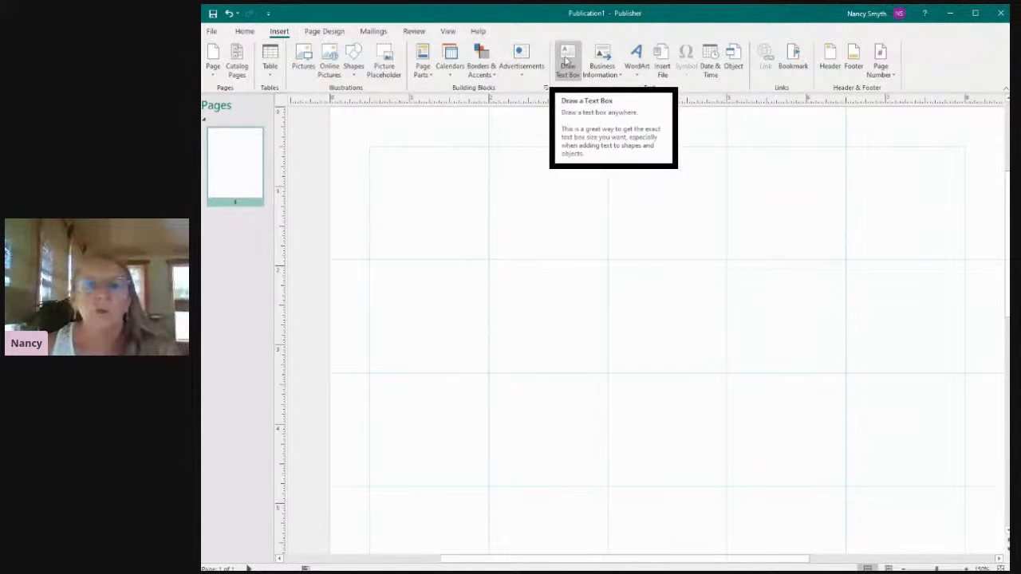
pyautogui.click(565, 60)
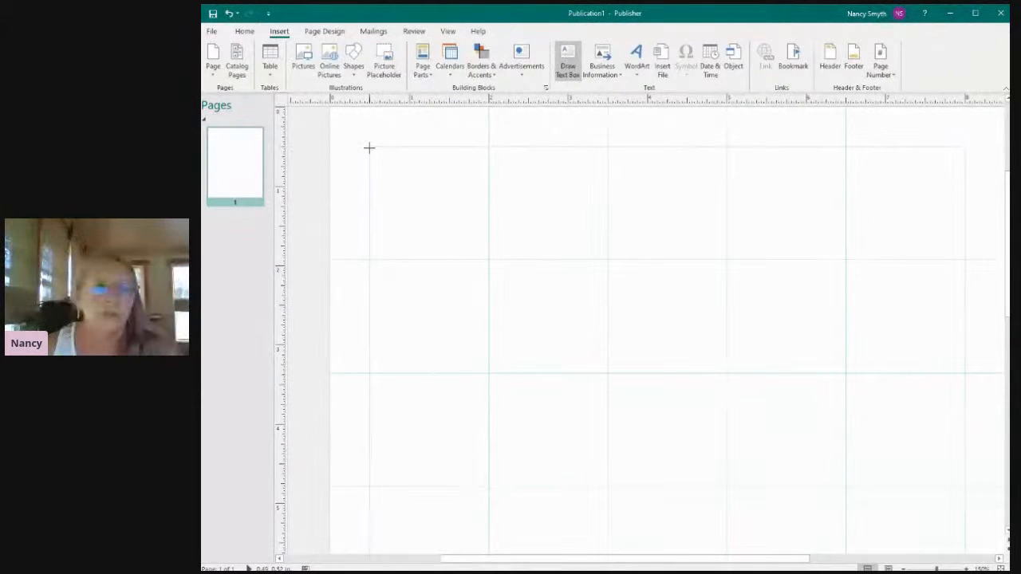
pyautogui.moveTo(370, 147)
pyautogui.mouseDown()
pyautogui.moveTo(413, 251)
pyautogui.moveTo(626, 266)
pyautogui.moveTo(973, 259)
pyautogui.moveTo(727, 260)
pyautogui.mouseUp()
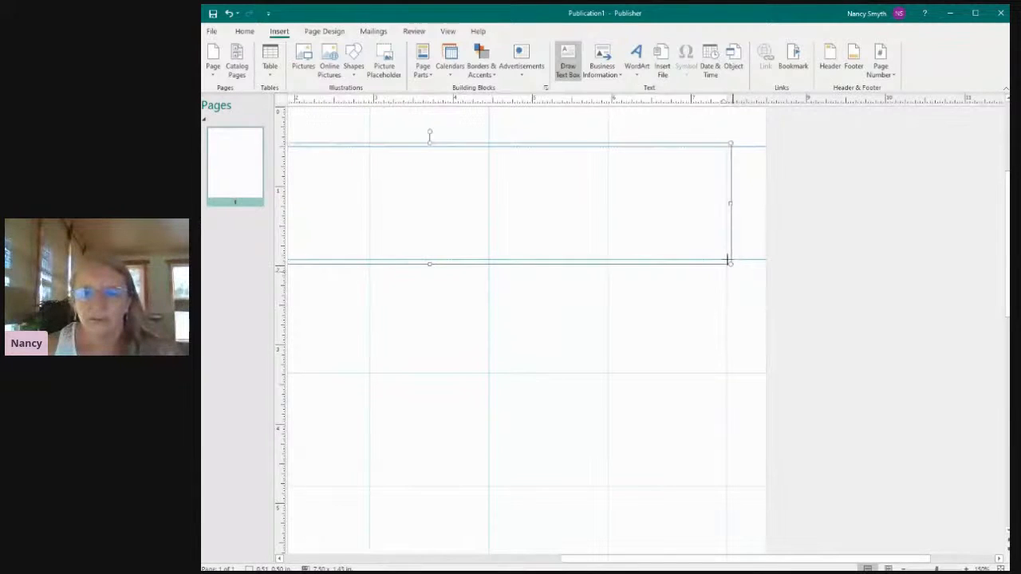
pyautogui.moveTo(686, 561); pyautogui.dragTo(590, 560)
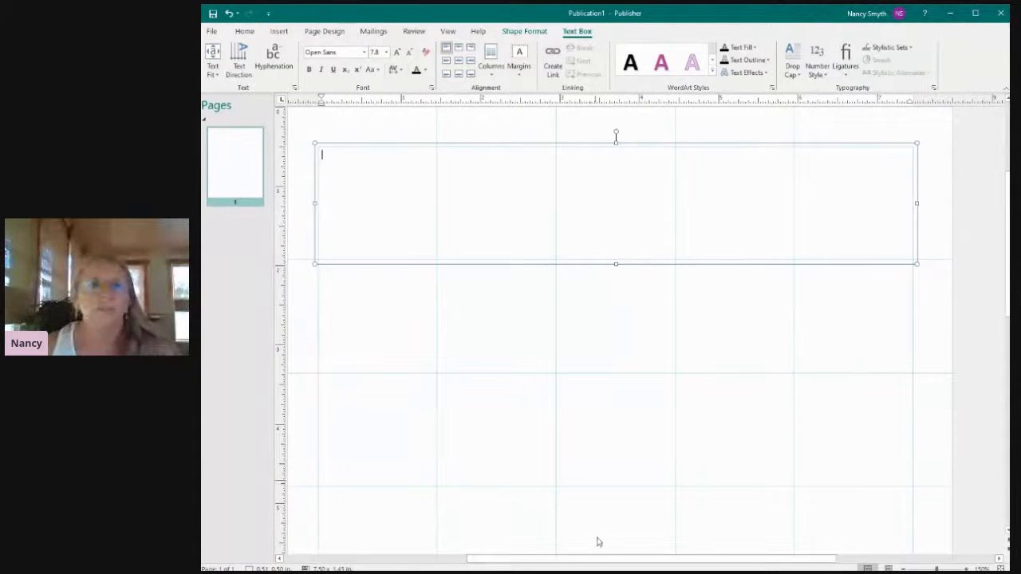
# Format the empty text box with the purple Hyperlink scheme font color, top center alignment and font size 48.
pyautogui.click(423, 71)
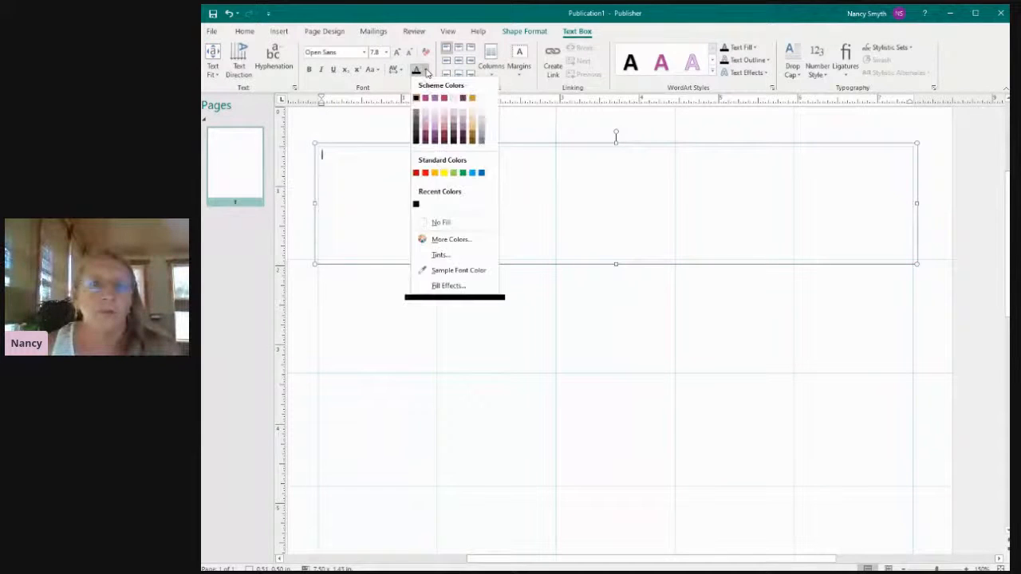
pyautogui.click(462, 98)
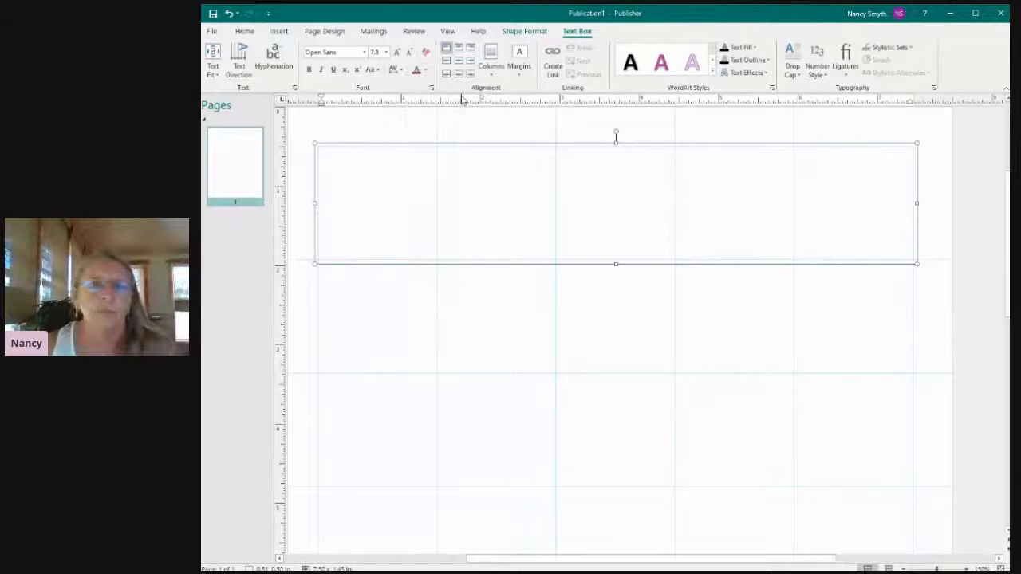
pyautogui.click(459, 48)
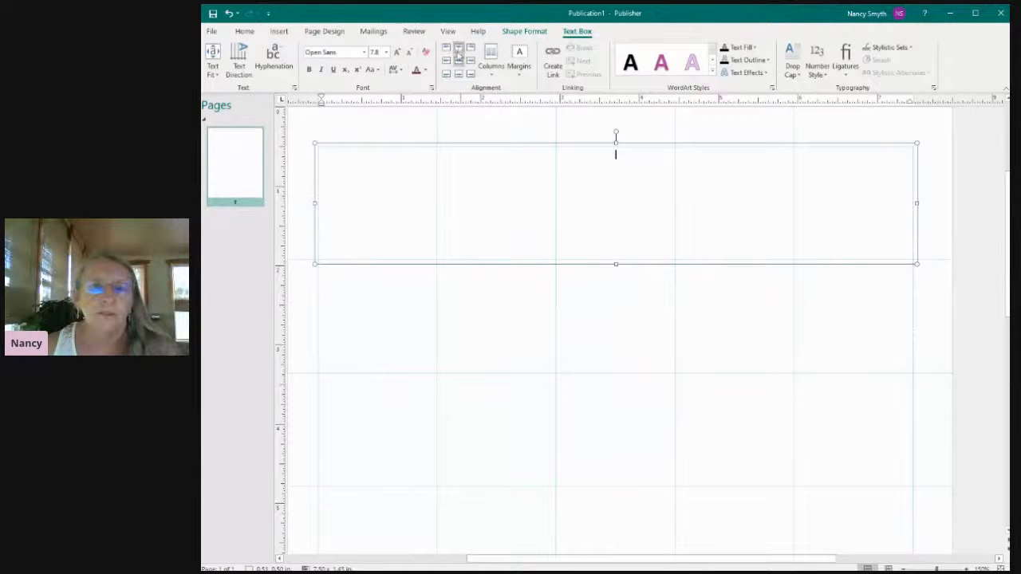
pyautogui.click(387, 53)
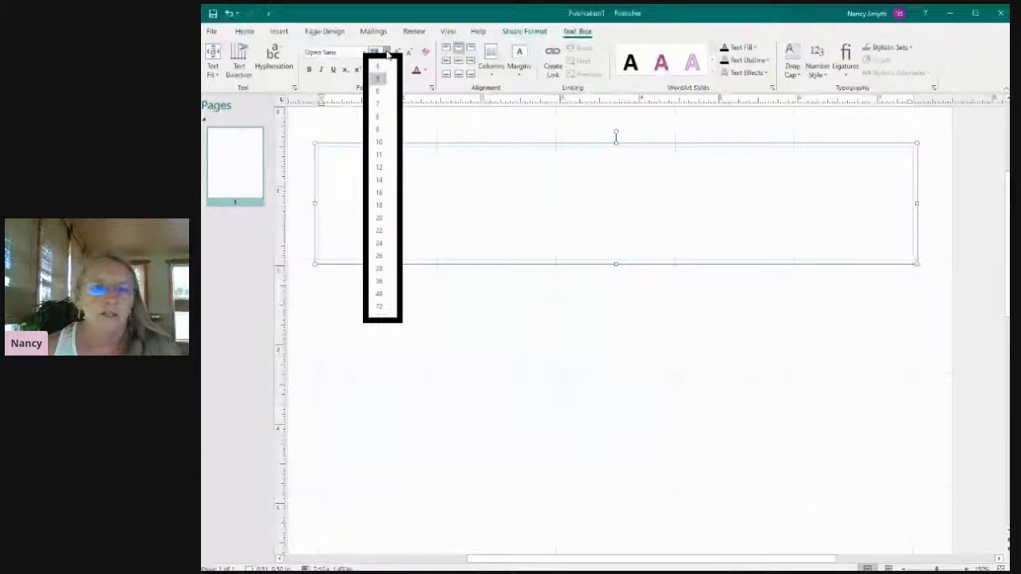
pyautogui.click(379, 295)
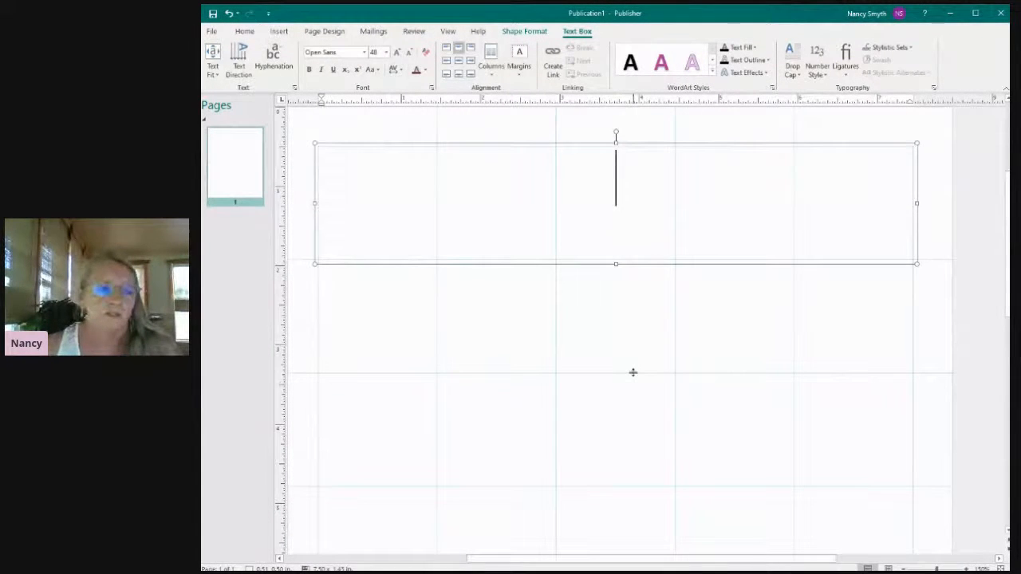
# Begin the heading in the text box with "Pat" and apply the Ink Draft font to that text.
pyautogui.write('Pat')
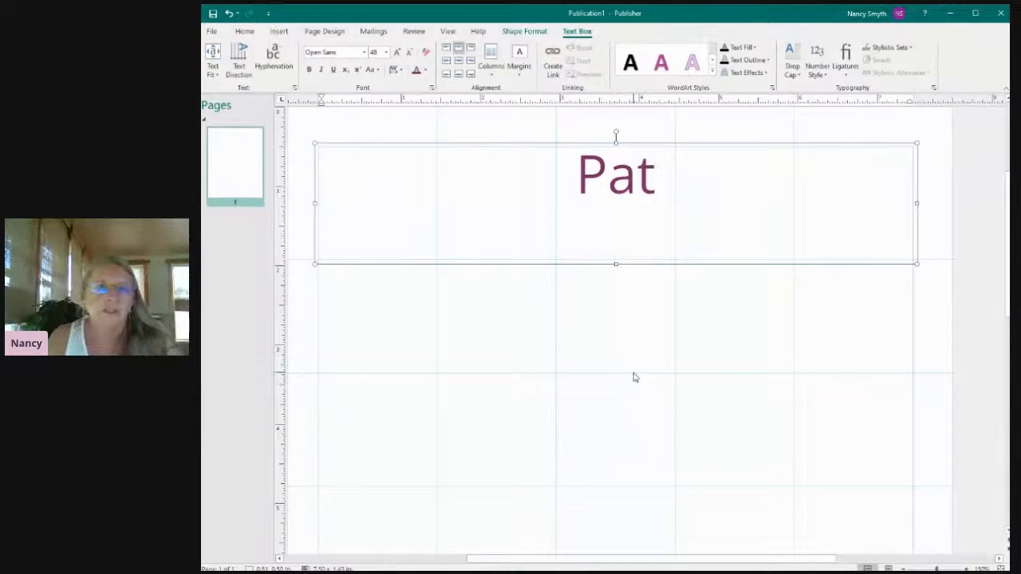
pyautogui.click(364, 52)
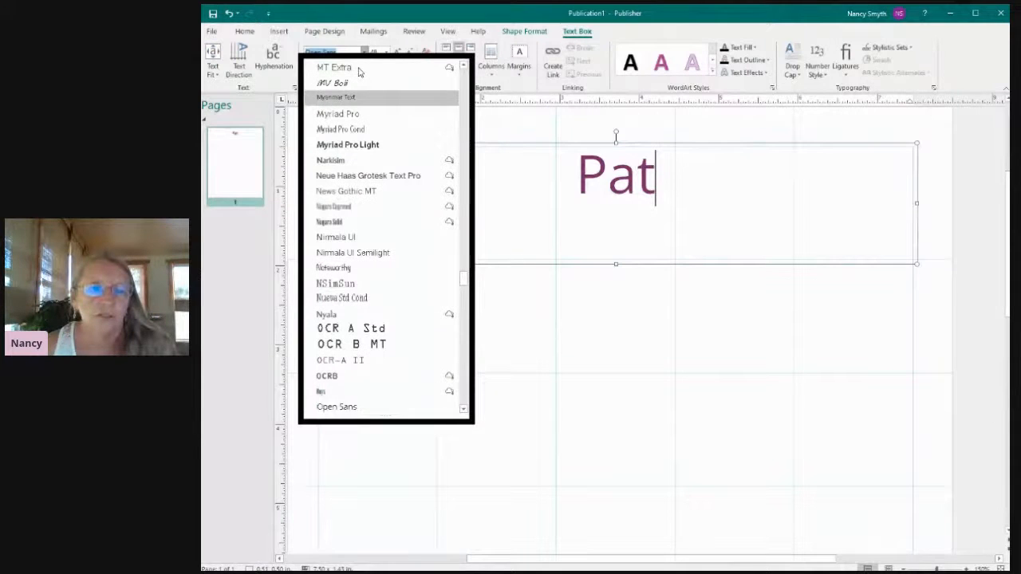
pyautogui.moveTo(467, 284); pyautogui.dragTo(466, 280)
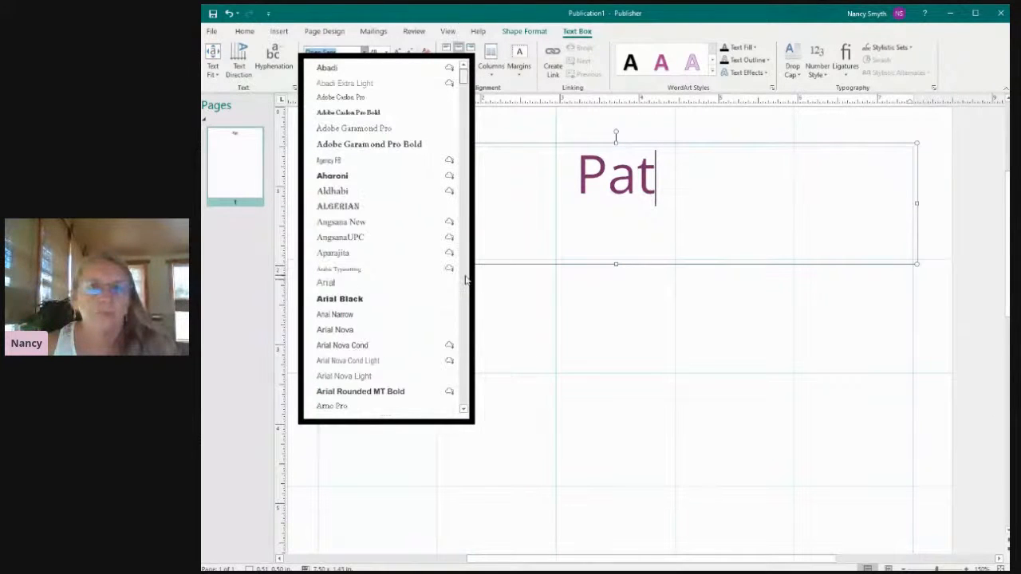
pyautogui.scroll(-2, 466, 279)
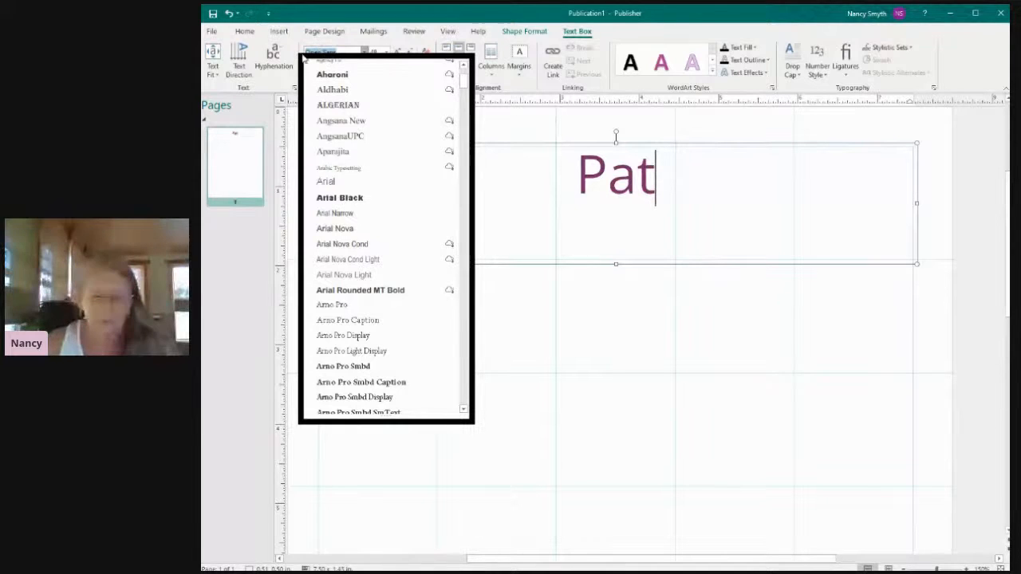
pyautogui.write('in')
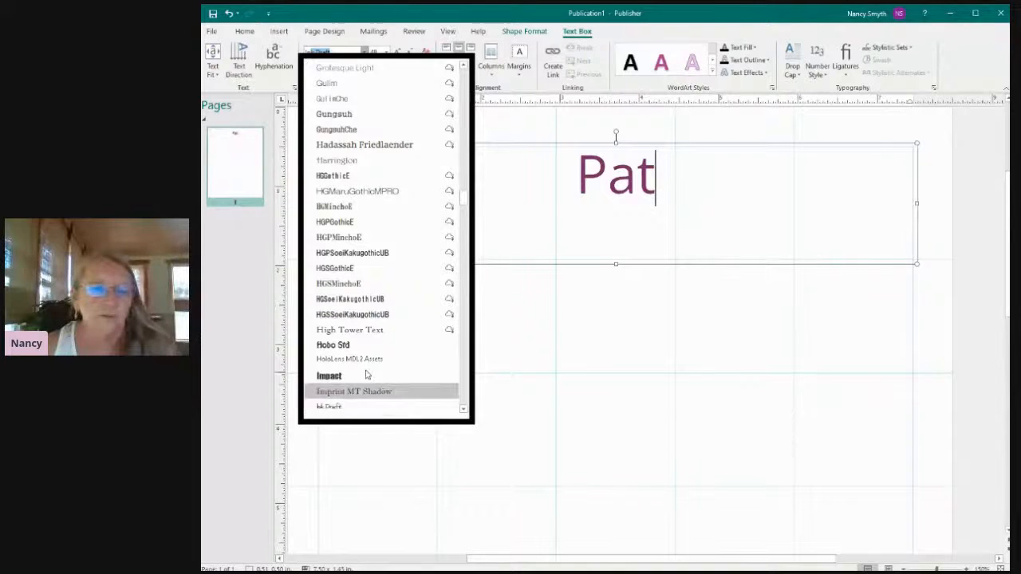
pyautogui.click(343, 407)
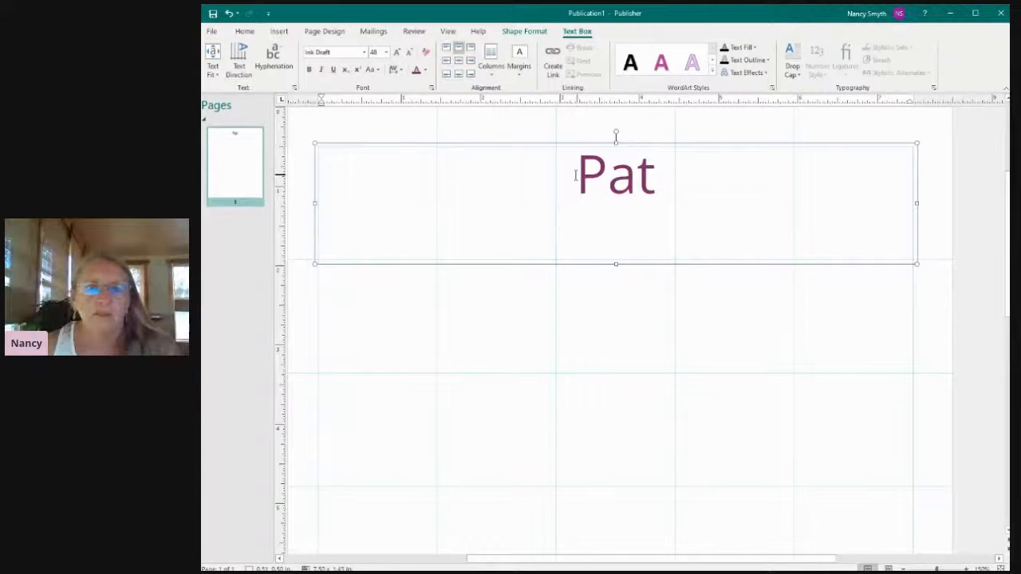
pyautogui.moveTo(576, 174); pyautogui.dragTo(672, 174)
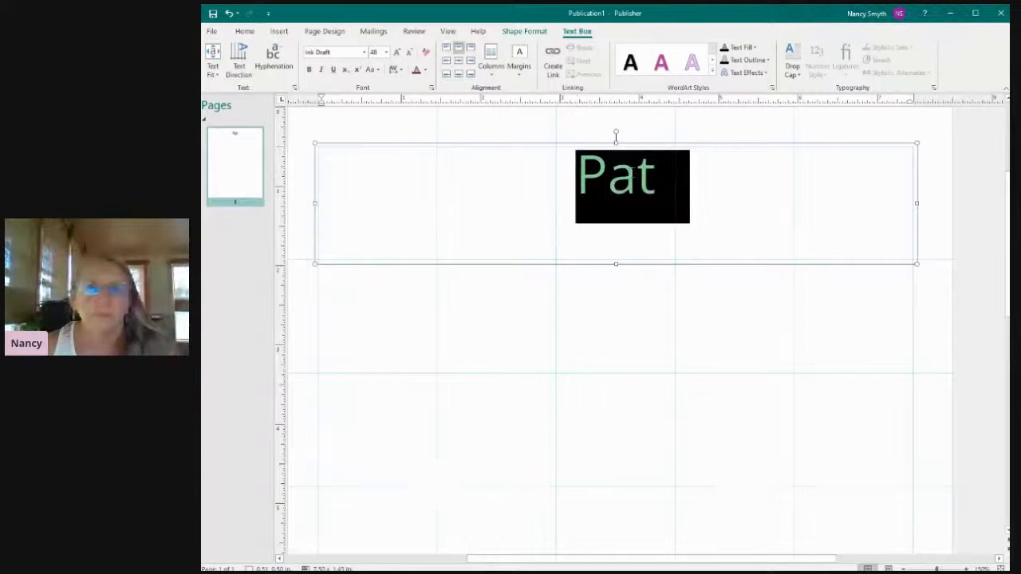
pyautogui.click(365, 52)
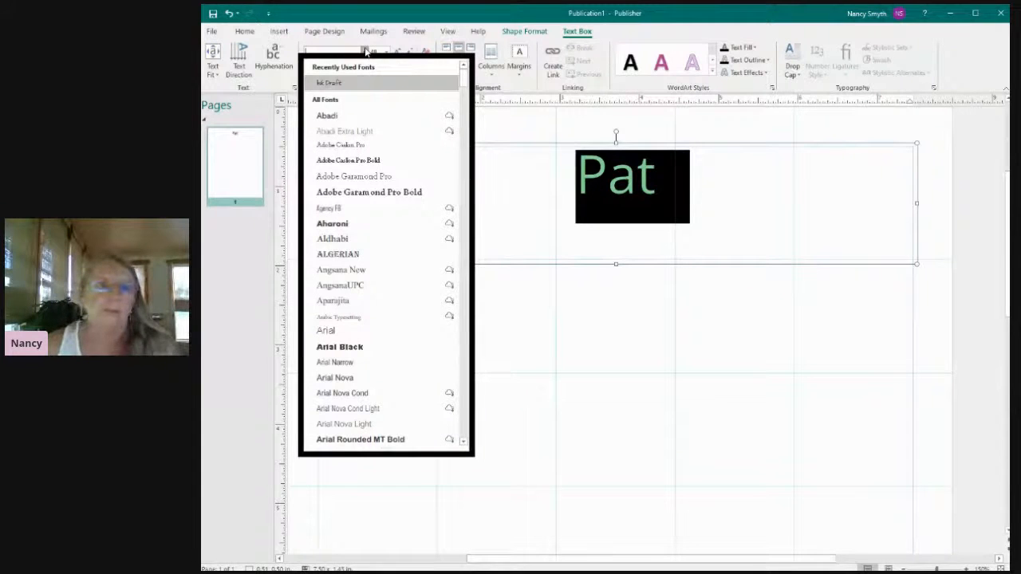
pyautogui.click(339, 83)
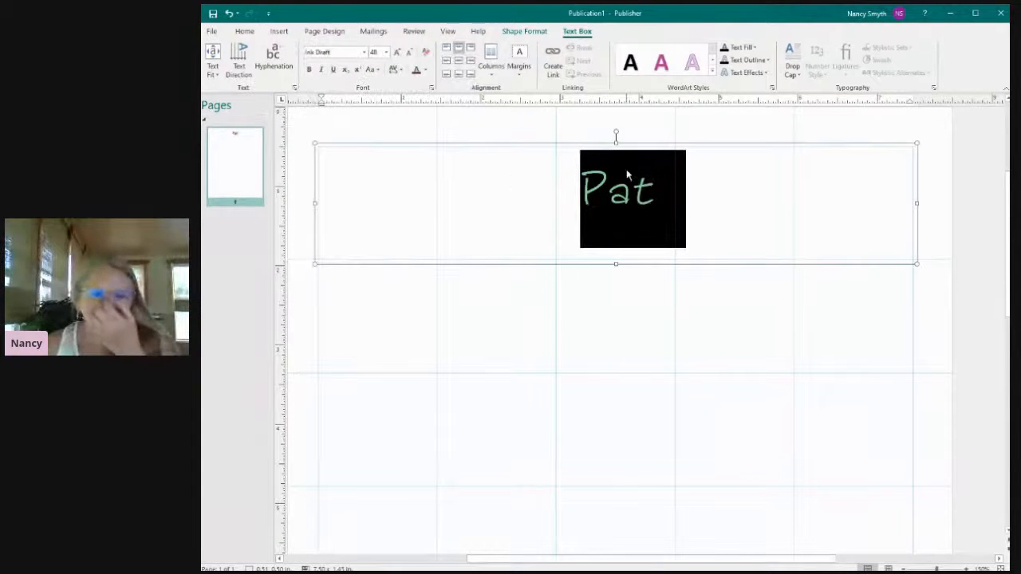
# Complete the heading text so it reads "Pattern Name" and deselect the text box.
pyautogui.click(655, 193)
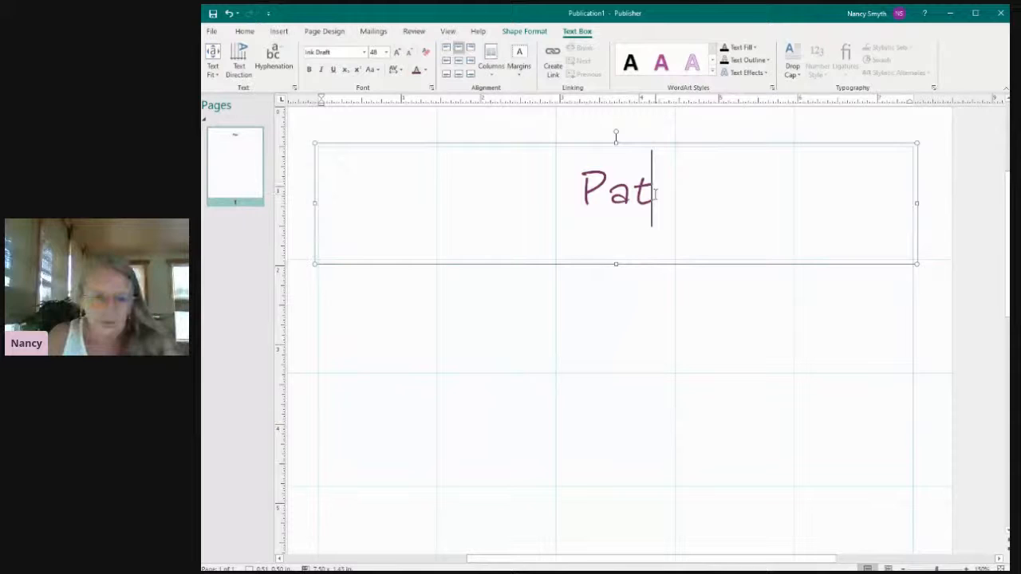
pyautogui.write('tern Name')
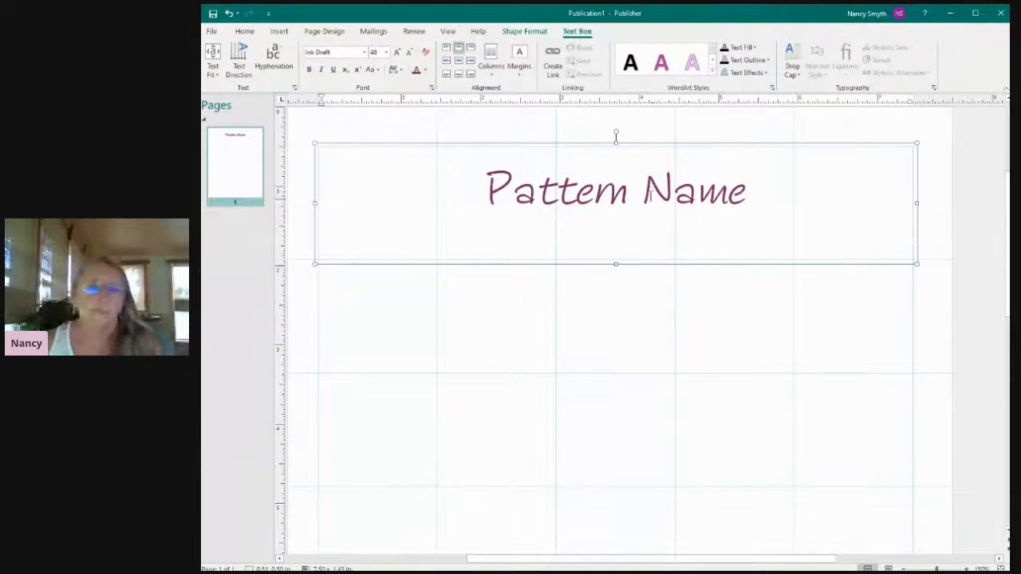
pyautogui.click(521, 321)
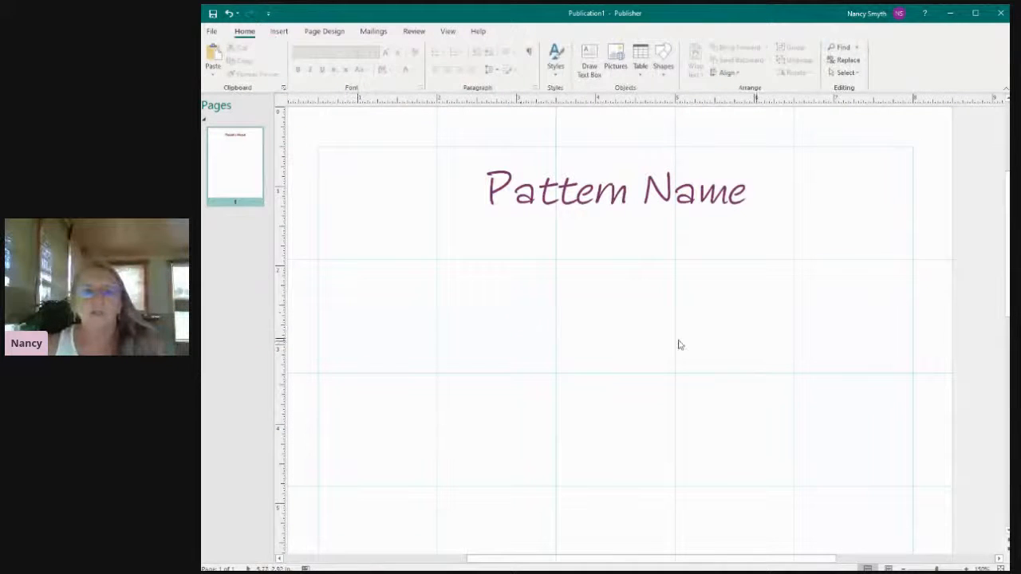
# Start inserting a picture from a file stored on the computer.
pyautogui.scroll(-1, 616, 319)
pyautogui.moveTo(1008, 223)
pyautogui.mouseDown()
pyautogui.moveTo(1008, 237)
pyautogui.moveTo(1008, 203)
pyautogui.moveTo(1008, 213)
pyautogui.mouseUp()
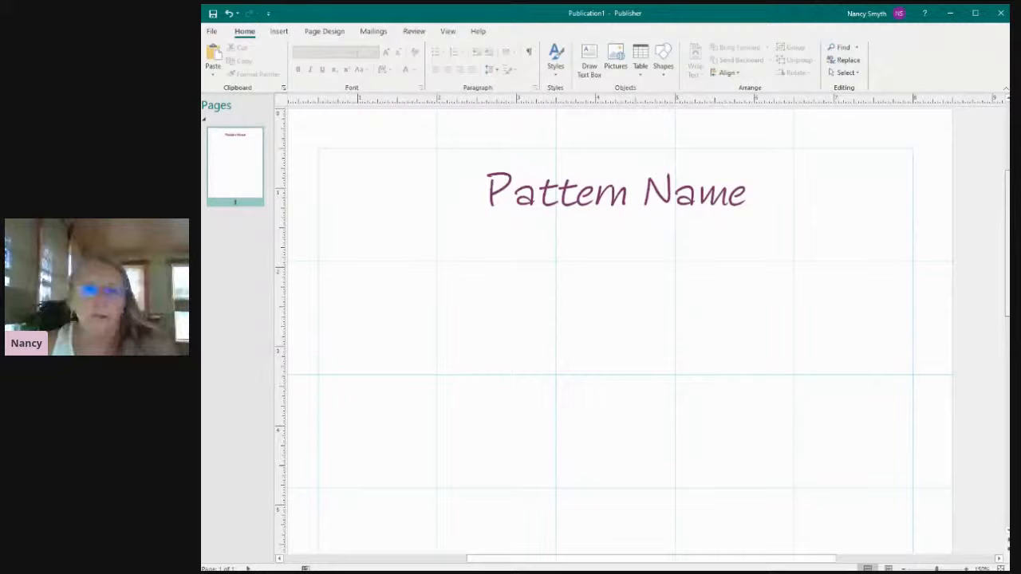
pyautogui.moveTo(1008, 212); pyautogui.dragTo(1008, 220)
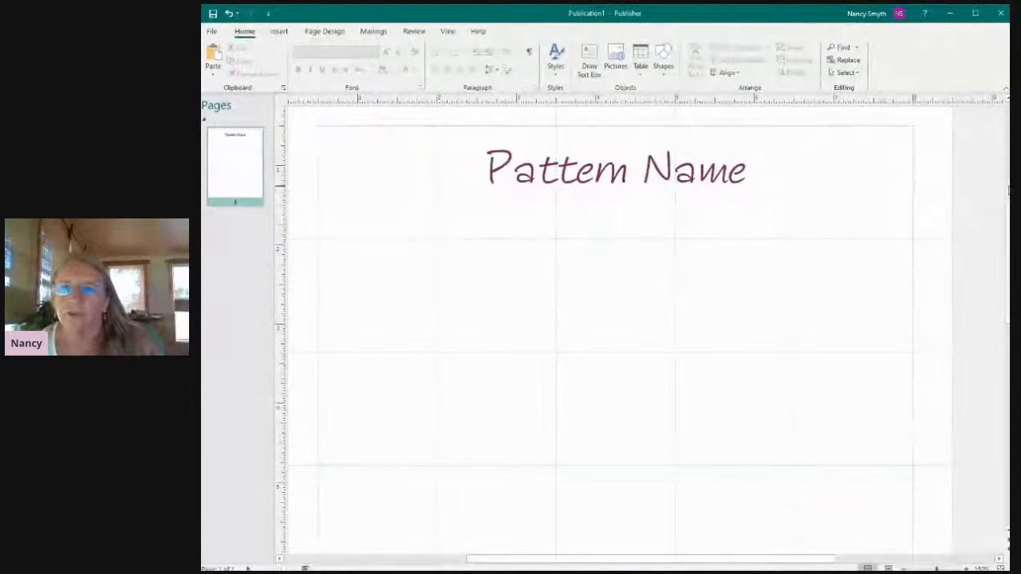
pyautogui.scroll(-2, 985, 200)
pyautogui.scroll(-1, 985, 199)
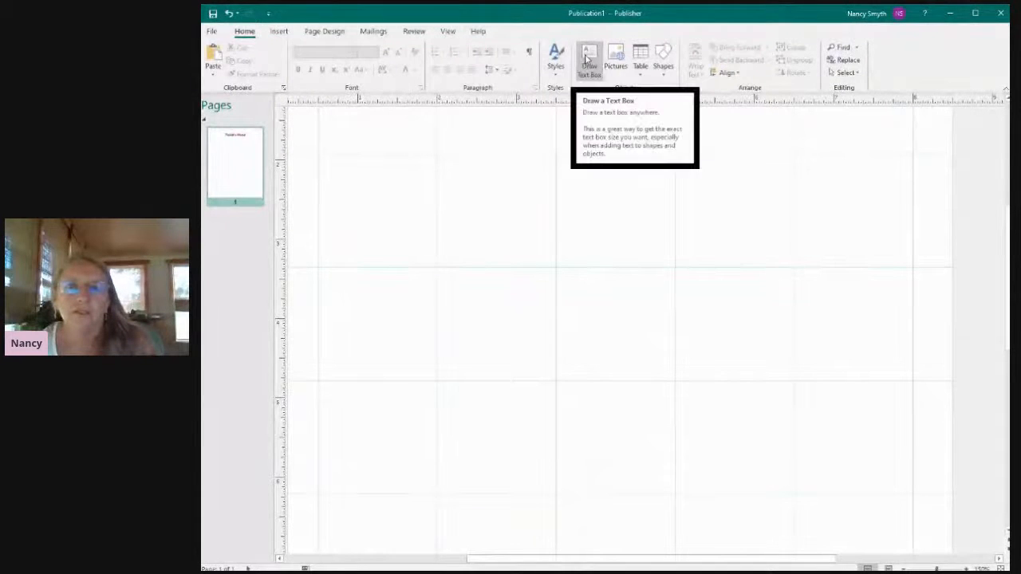
pyautogui.click(615, 56)
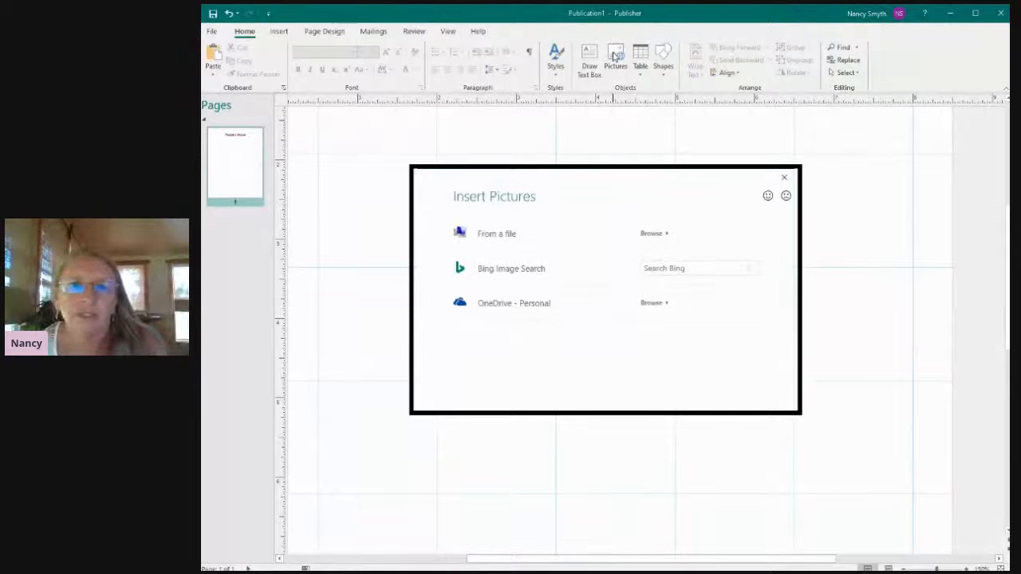
pyautogui.click(475, 234)
# Look for the photo in the Live Chat Resources folder inside Yarnybookkeeper.com.
pyautogui.moveTo(324, 195); pyautogui.dragTo(328, 120)
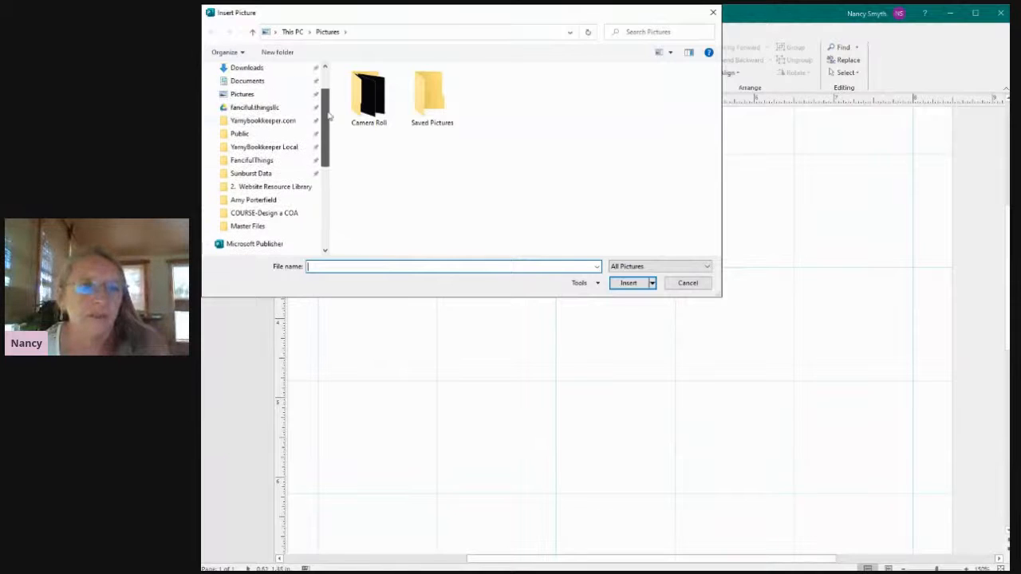
pyautogui.click(282, 126)
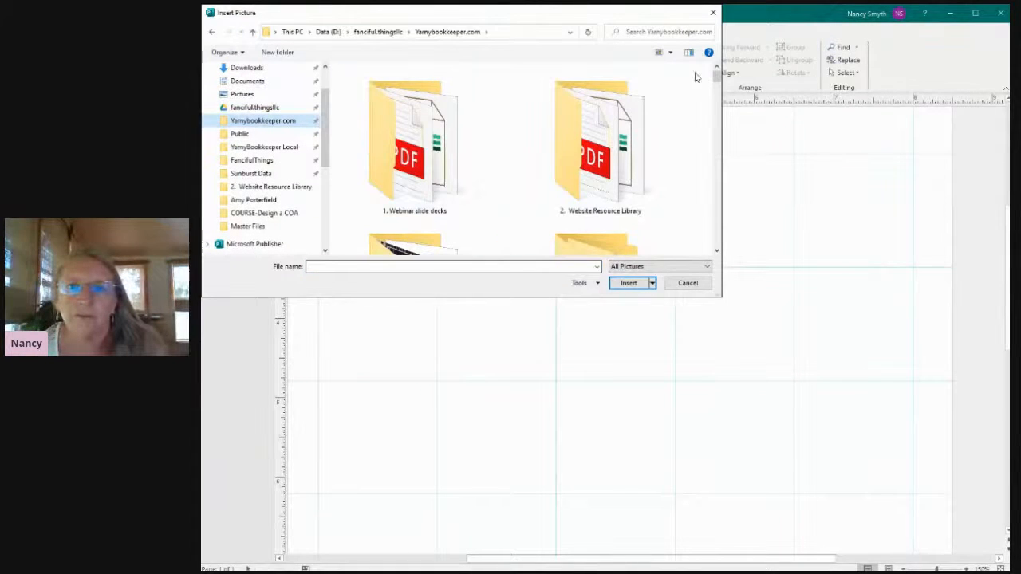
pyautogui.moveTo(717, 86); pyautogui.dragTo(717, 157)
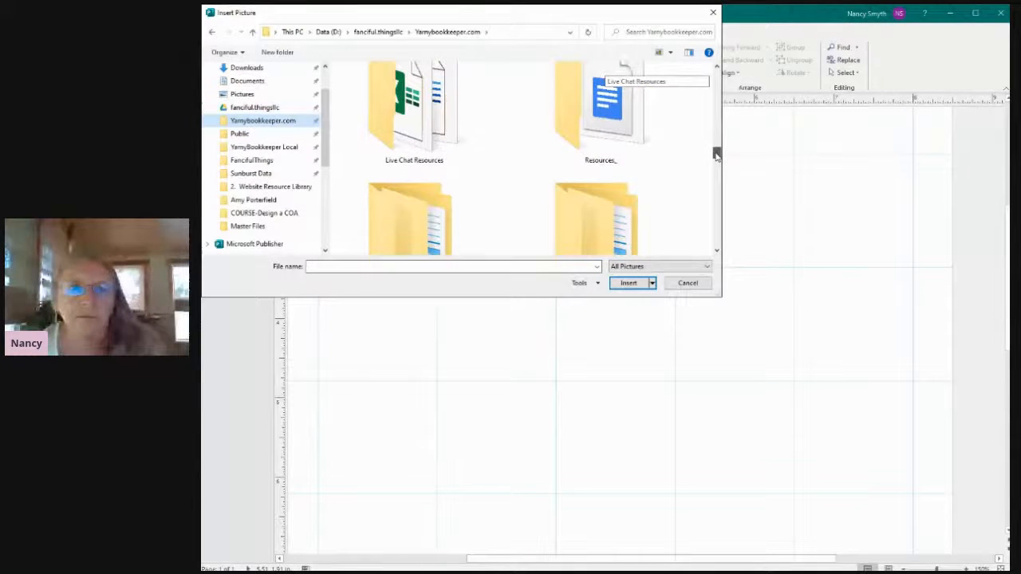
pyautogui.doubleClick(400, 106)
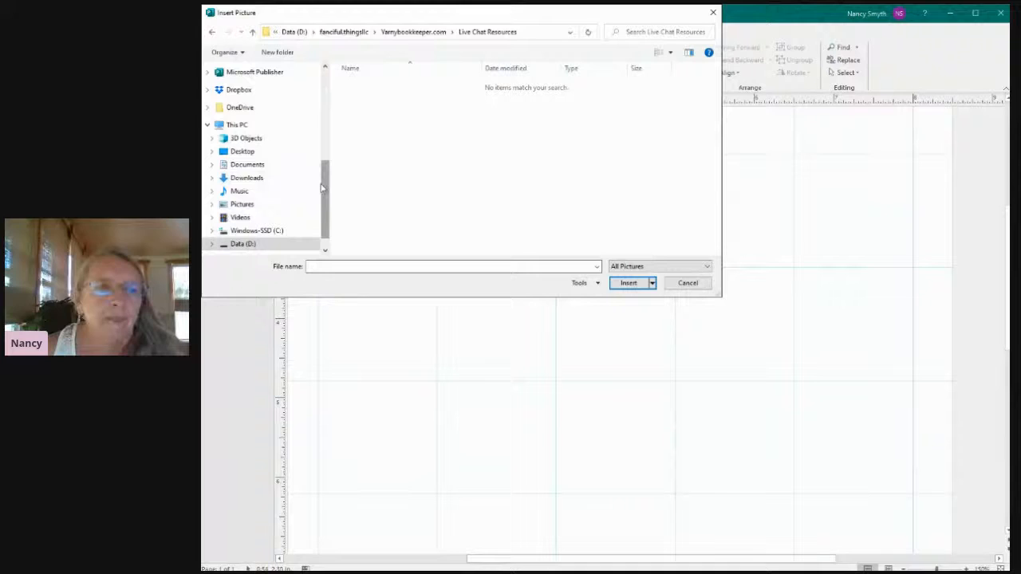
# Insert the front-view doll photo from YarnyBookkeeper Local, Talk About It Tuesday folder, subfolder "8-4-2020 How to create a pattern template".
pyautogui.scroll(5, 326, 184)
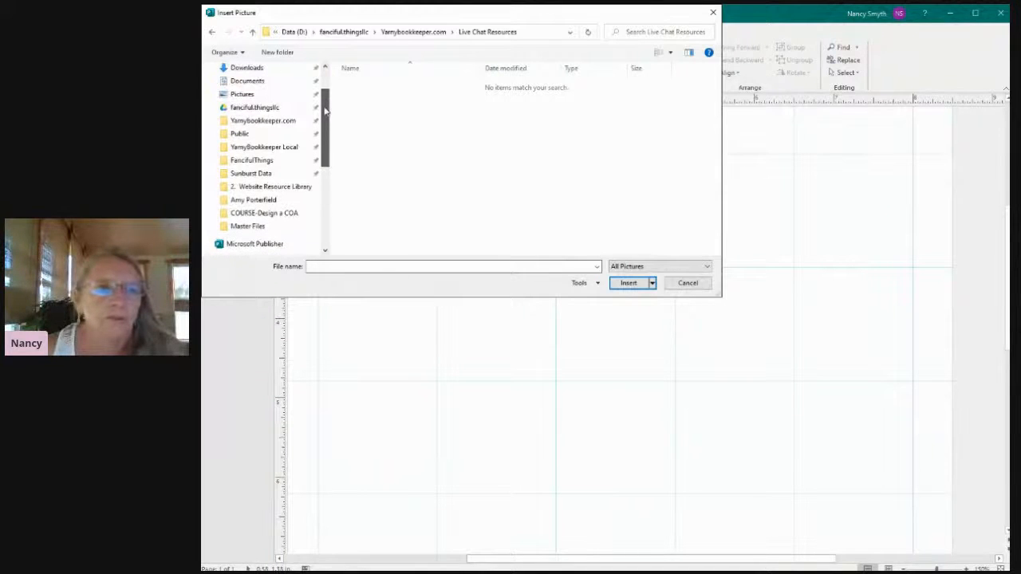
pyautogui.click(282, 147)
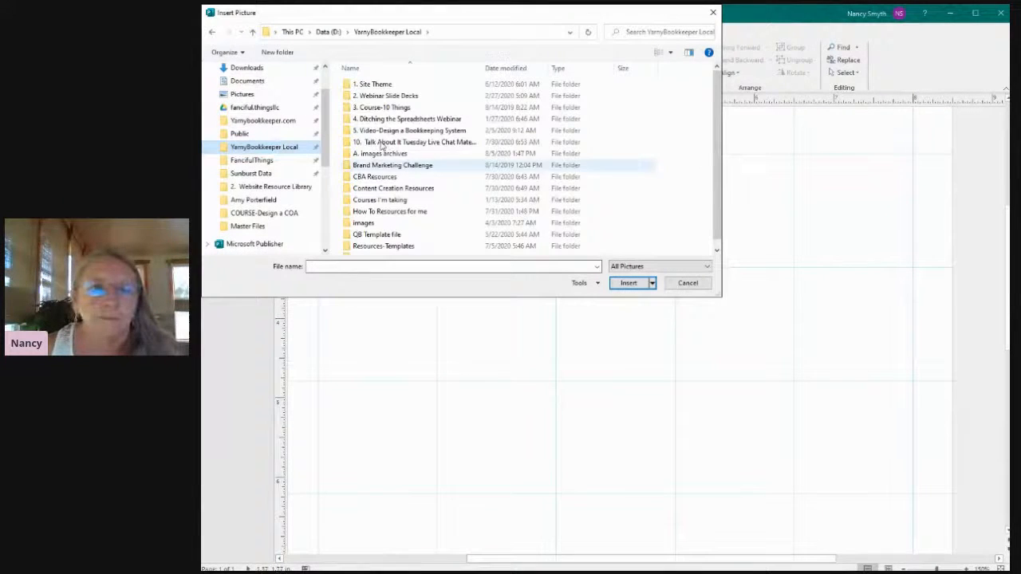
pyautogui.click(404, 143)
pyautogui.doubleClick(404, 143)
pyautogui.click(347, 98)
pyautogui.doubleClick(347, 98)
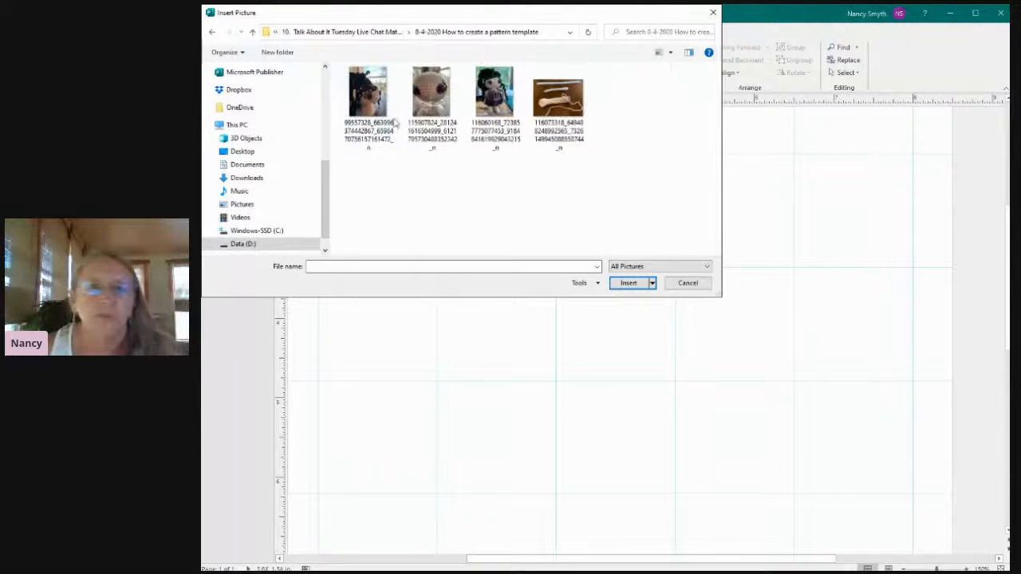
pyautogui.click(495, 100)
pyautogui.click(627, 283)
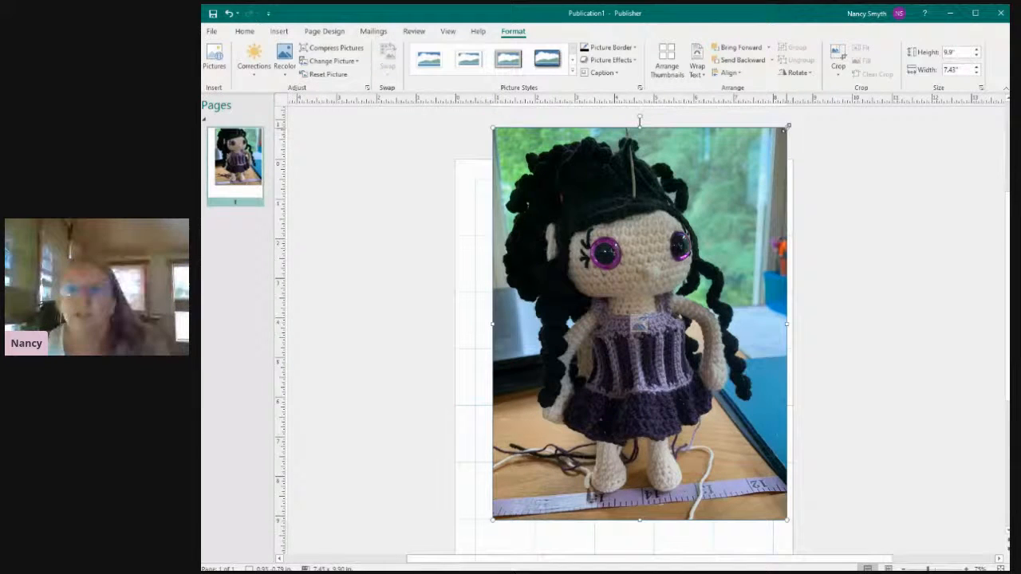
# Shrink the doll photo proportionally to about 5.38 by 7.17 inches and center it on the page below the heading.
pyautogui.moveTo(786, 128); pyautogui.dragTo(706, 236)
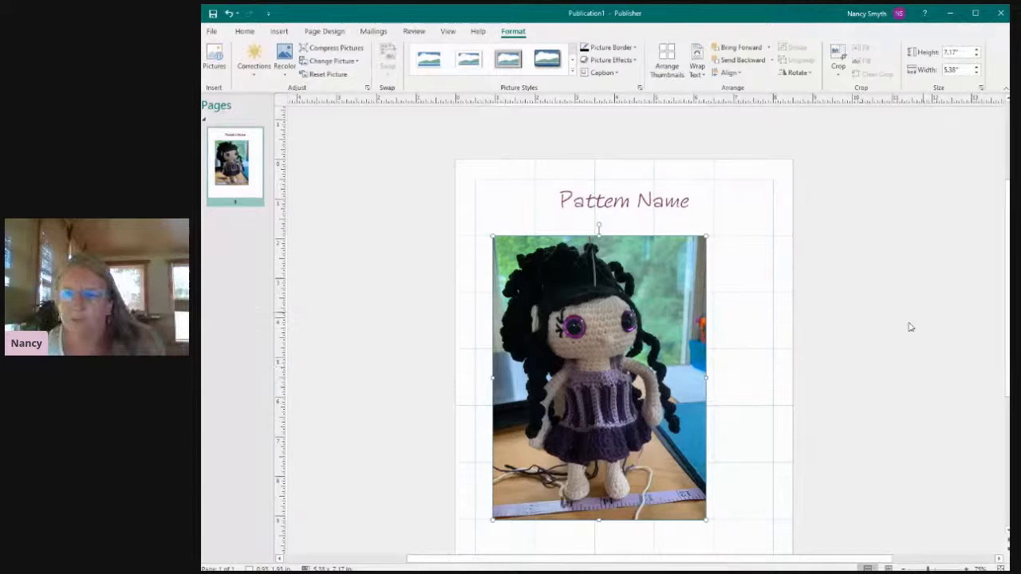
pyautogui.moveTo(1008, 279); pyautogui.dragTo(1007, 314)
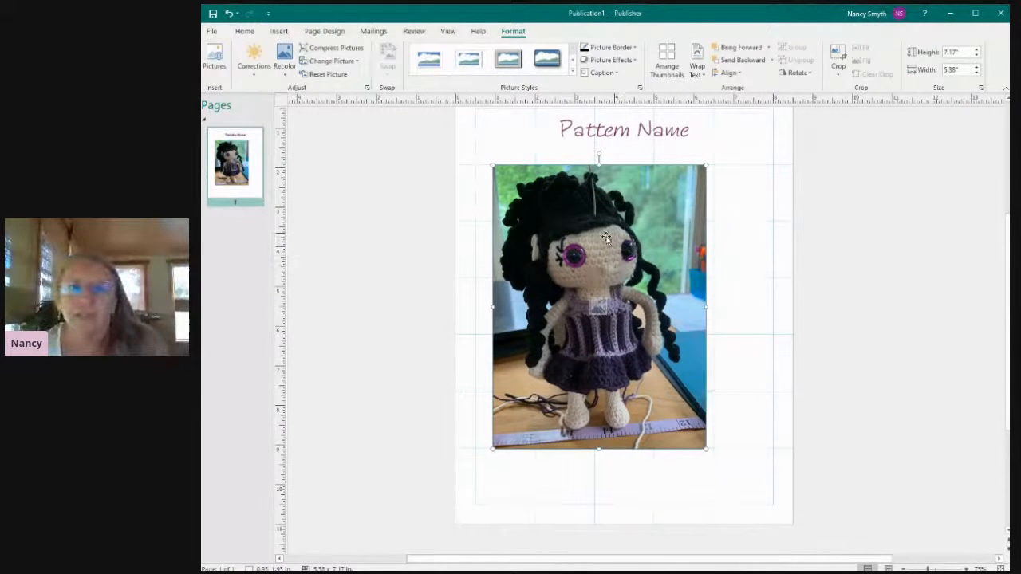
pyautogui.moveTo(592, 218); pyautogui.dragTo(621, 217)
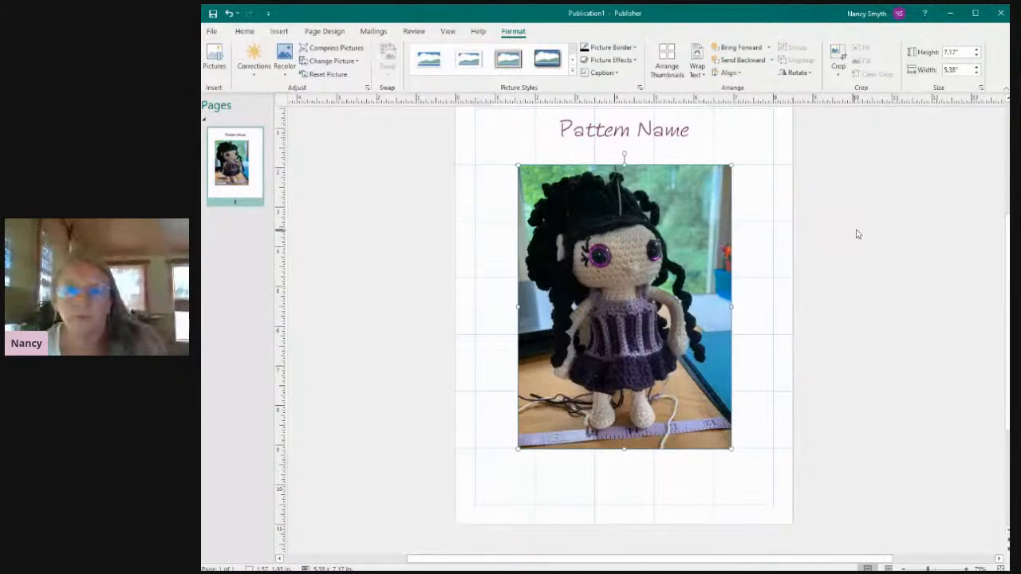
pyautogui.click(878, 231)
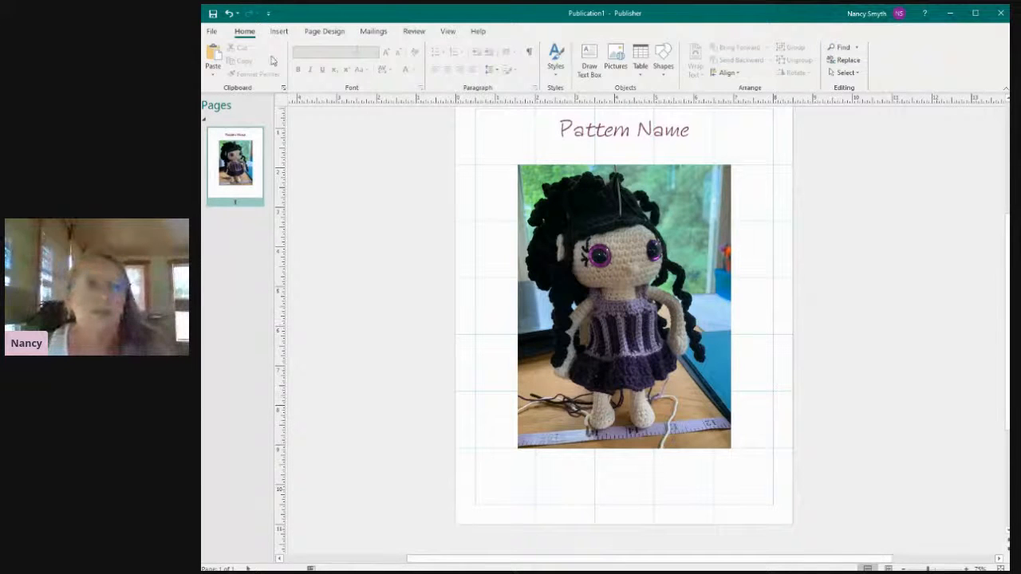
# Open the business information for editing and set the new set's organization name to YarnyBookkeeper.
pyautogui.click(279, 32)
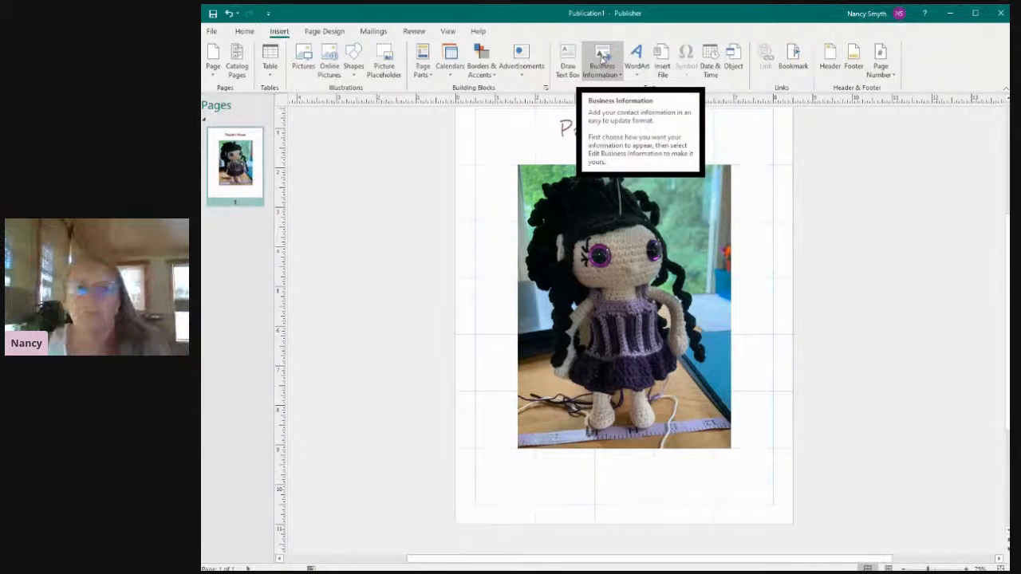
pyautogui.click(602, 58)
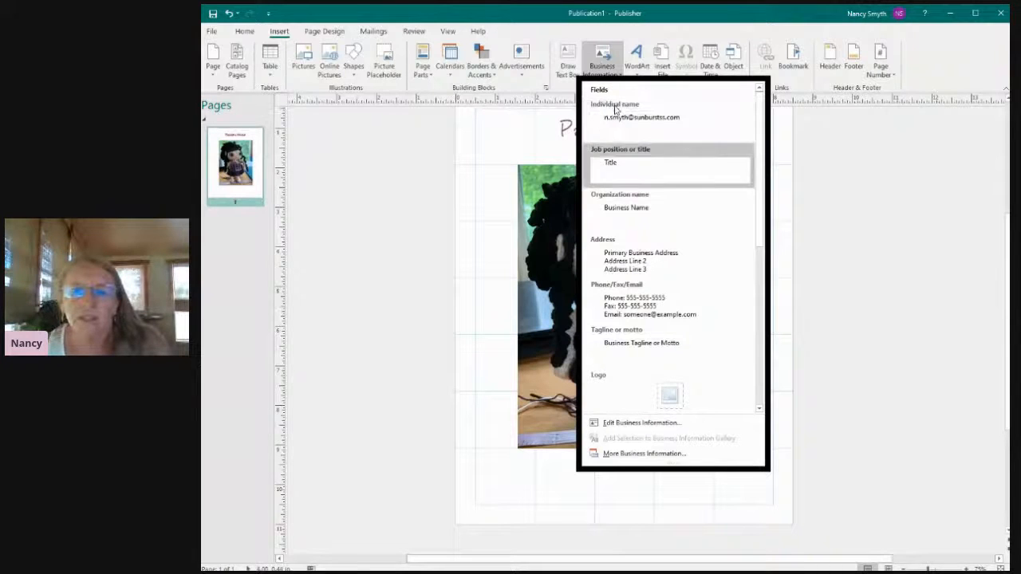
pyautogui.click(620, 423)
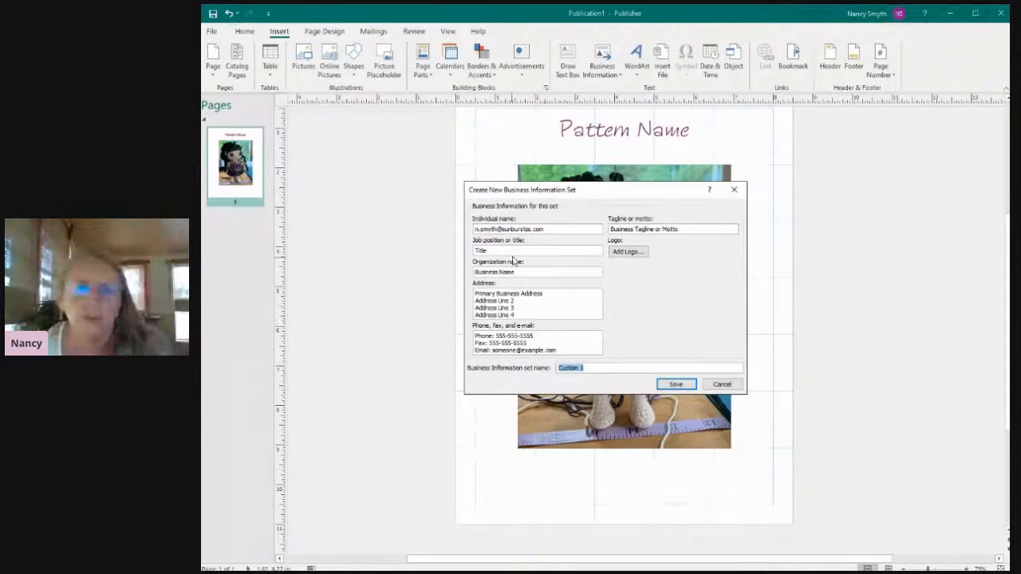
pyautogui.moveTo(519, 272); pyautogui.dragTo(475, 272)
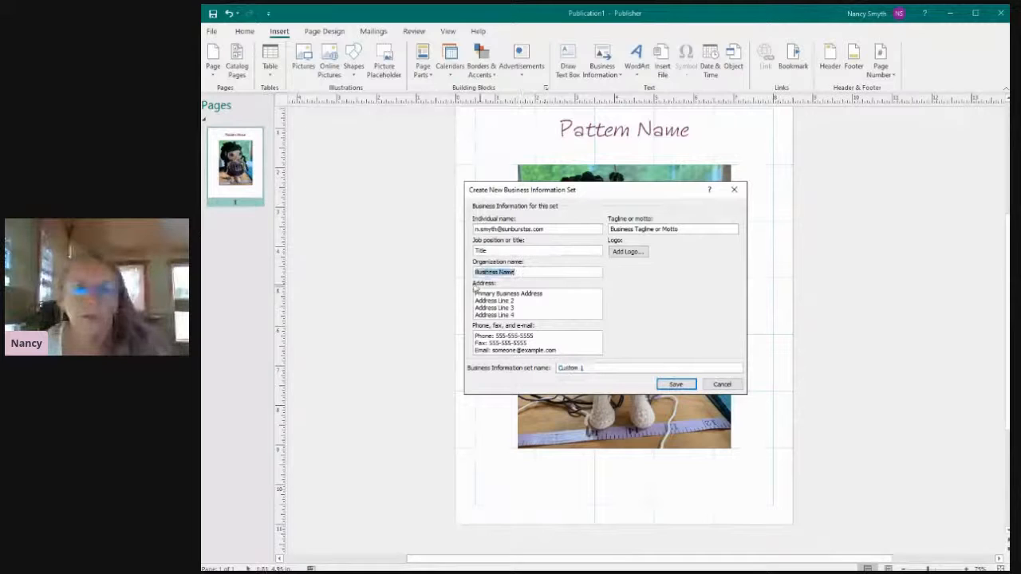
pyautogui.write('Yarny B')
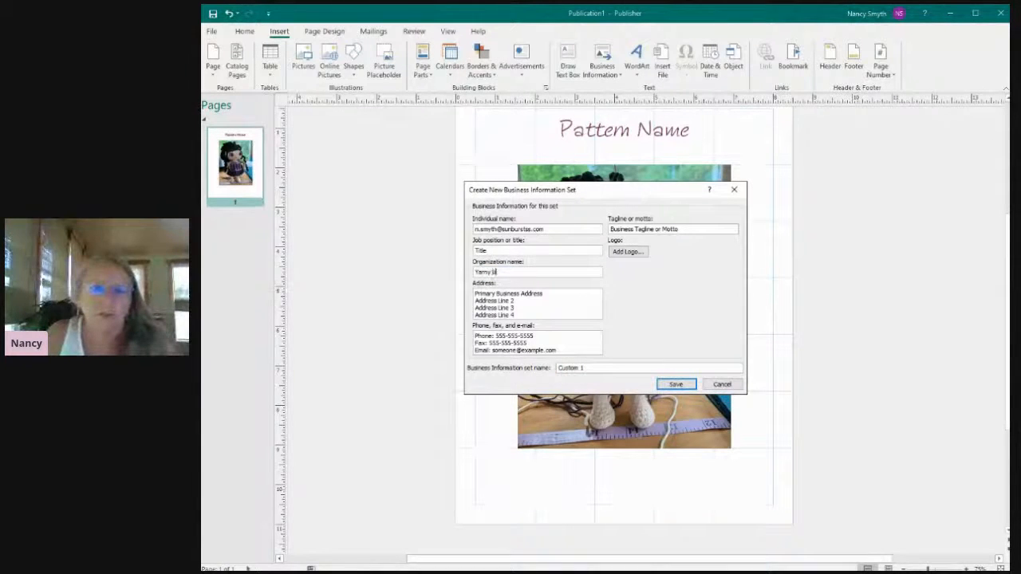
pyautogui.press('BackSpace')
pyautogui.write('Boo')
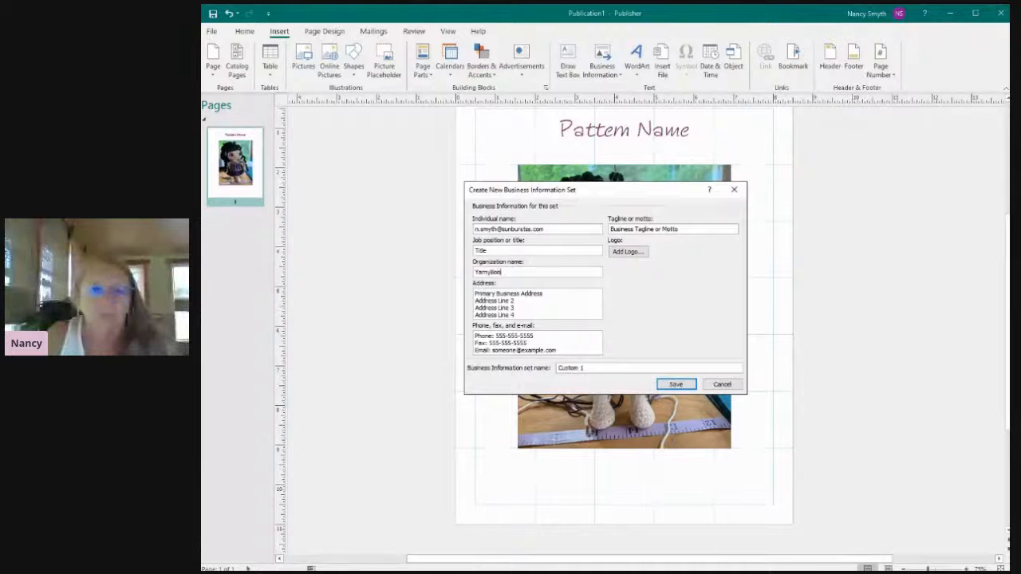
pyautogui.write('kkeeper')
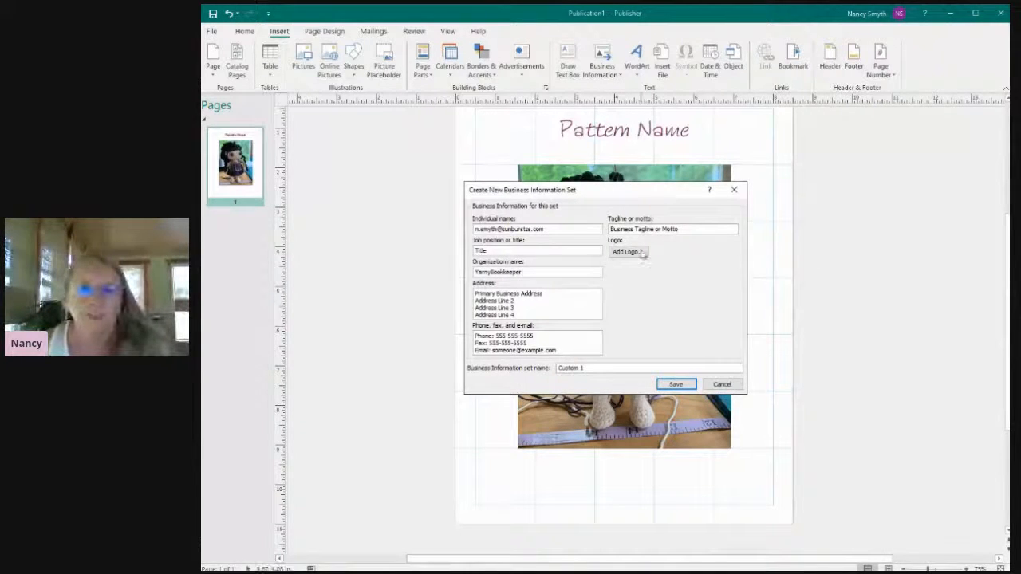
# Replace the individual name in the new business information set with the owner's full name.
pyautogui.click(505, 251)
pyautogui.moveTo(506, 251); pyautogui.dragTo(464, 256)
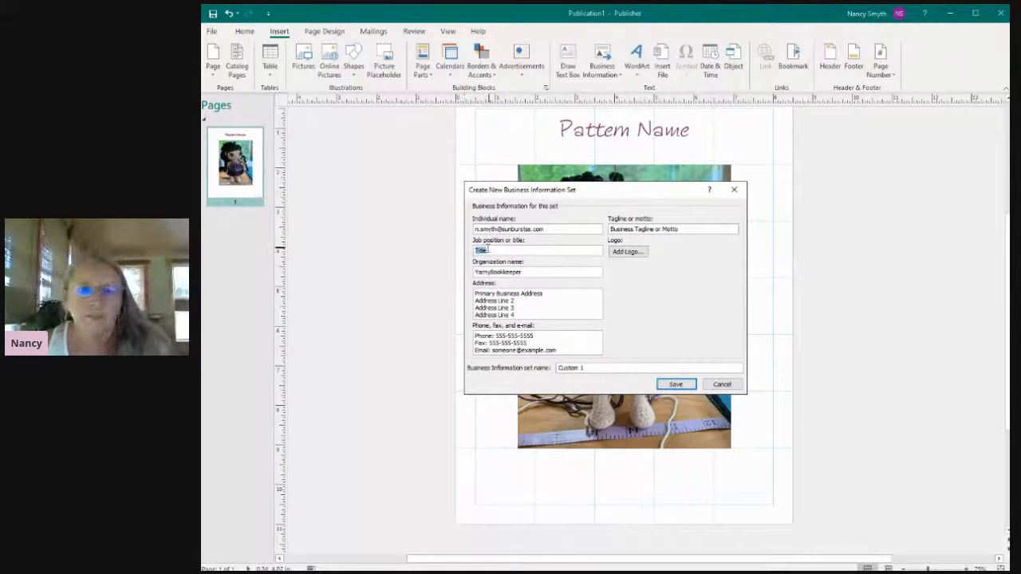
pyautogui.moveTo(552, 229); pyautogui.dragTo(469, 226)
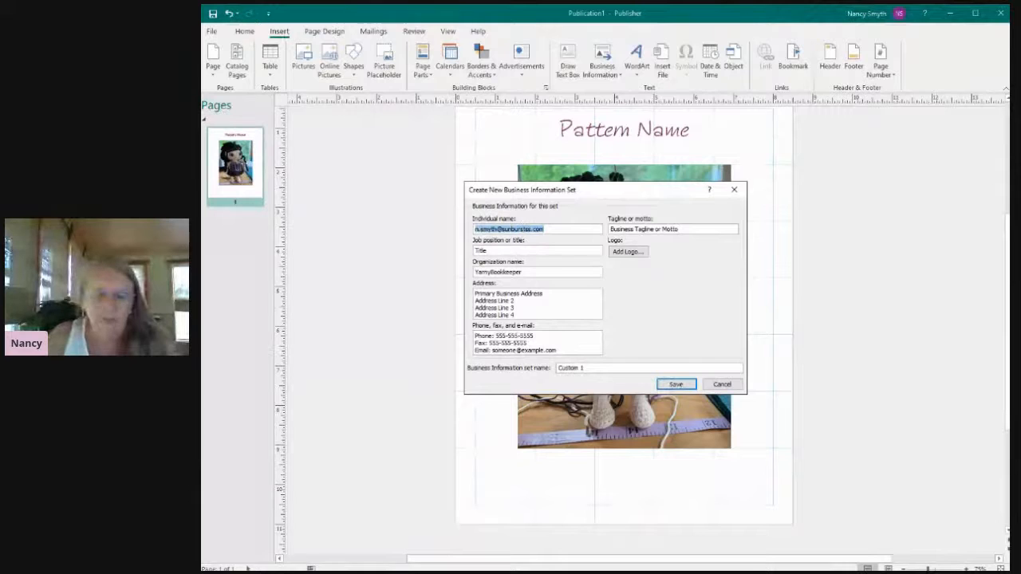
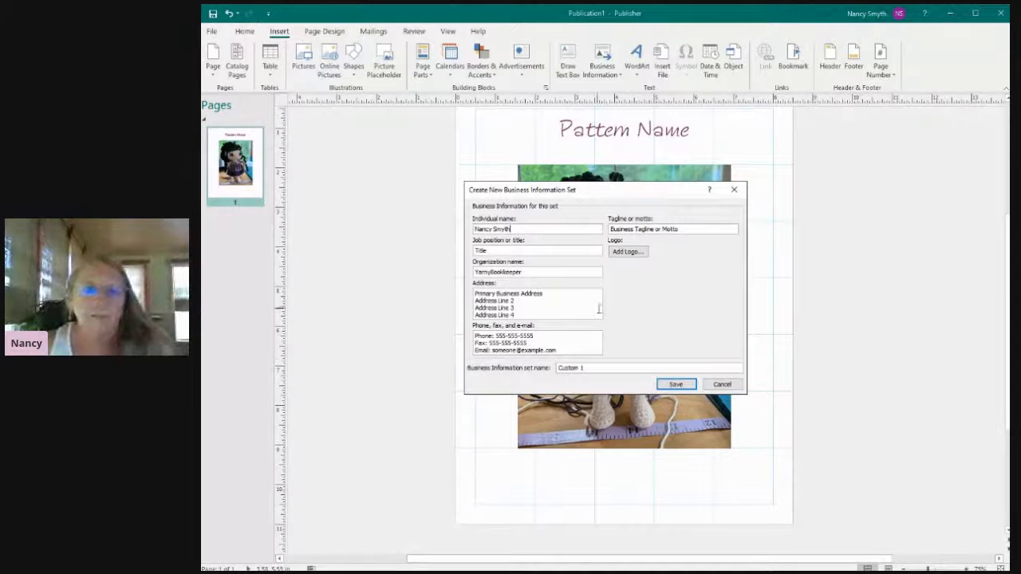
# Set the job position or title in the business information set to "Head Bookkeeper & Chief Hooker".
pyautogui.moveTo(495, 252); pyautogui.dragTo(465, 255)
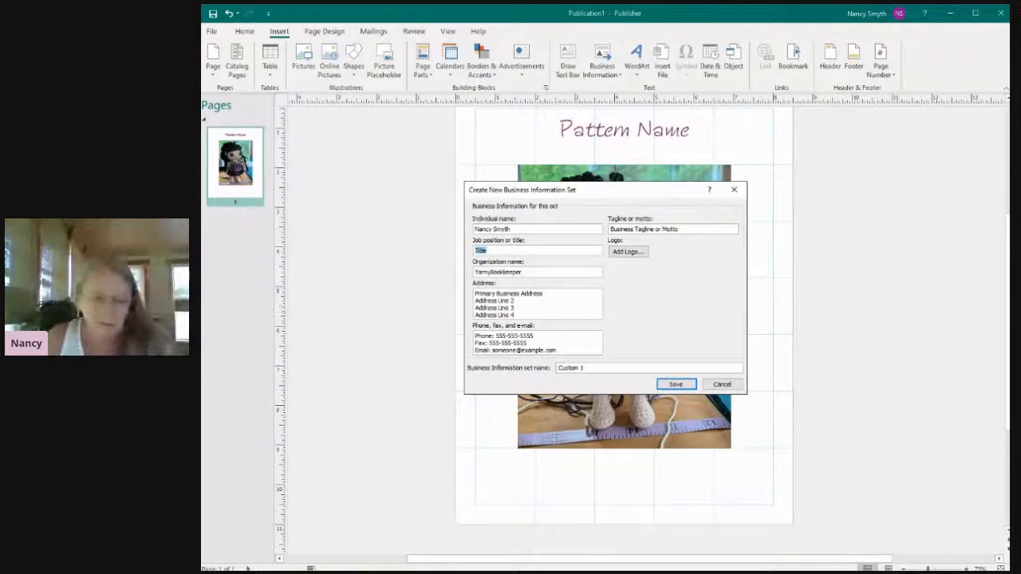
pyautogui.write('Head Bo')
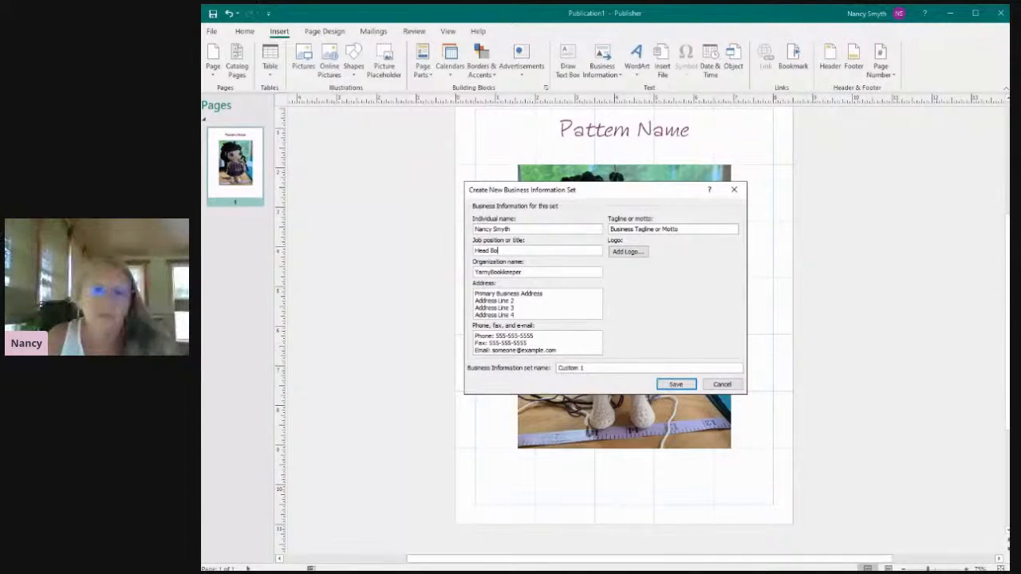
pyautogui.write('okkee')
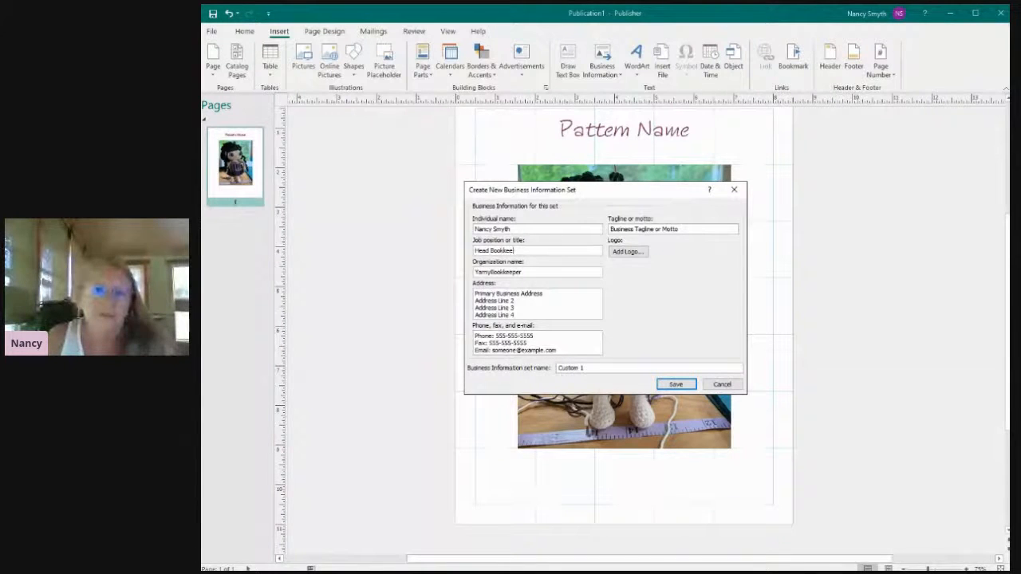
pyautogui.write('per & Chief Hooker')
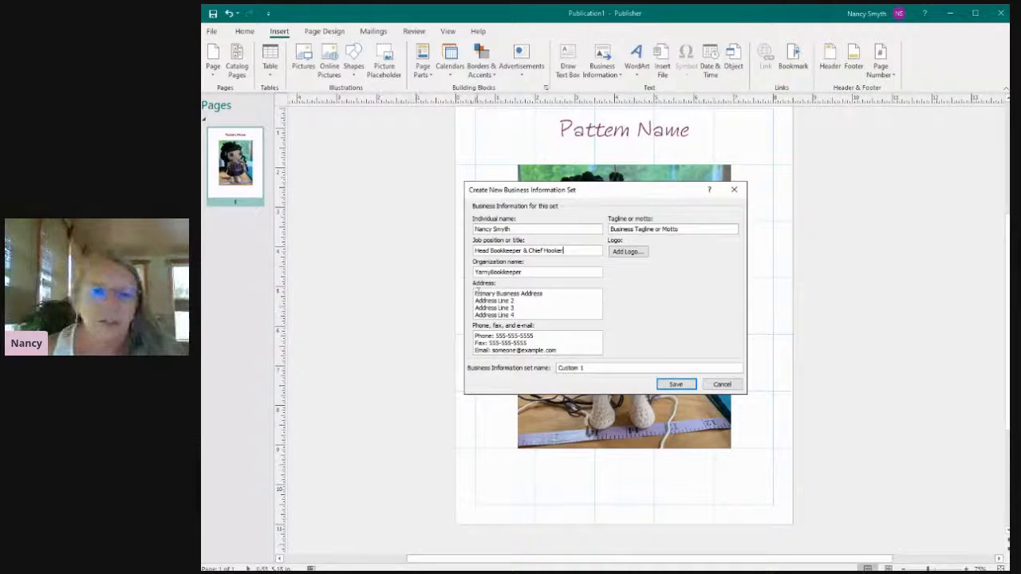
# Replace the placeholder address lines with "Copyright 2020 All Rights Reserved".
pyautogui.moveTo(476, 293); pyautogui.dragTo(559, 320)
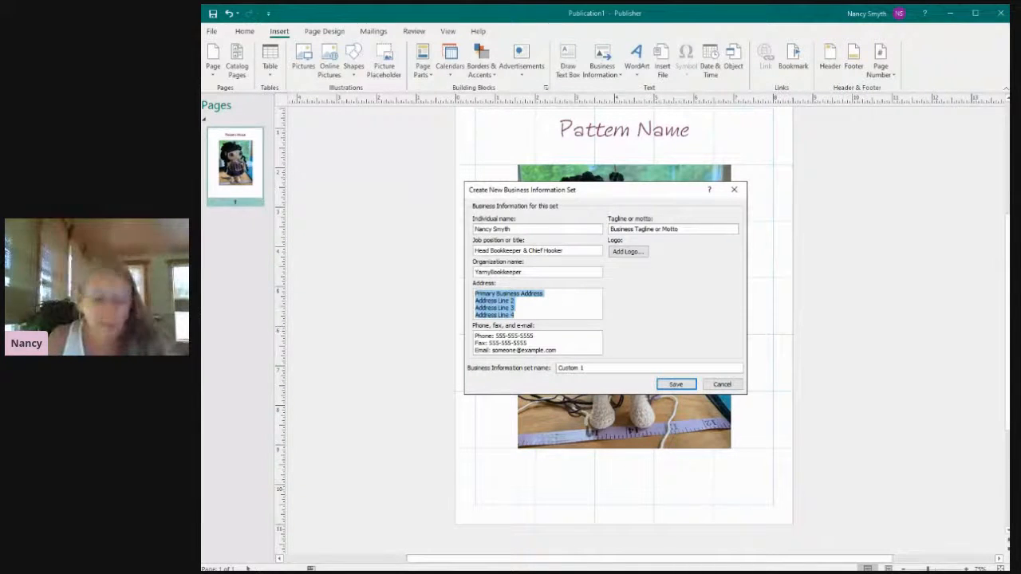
pyautogui.write('Copyright')
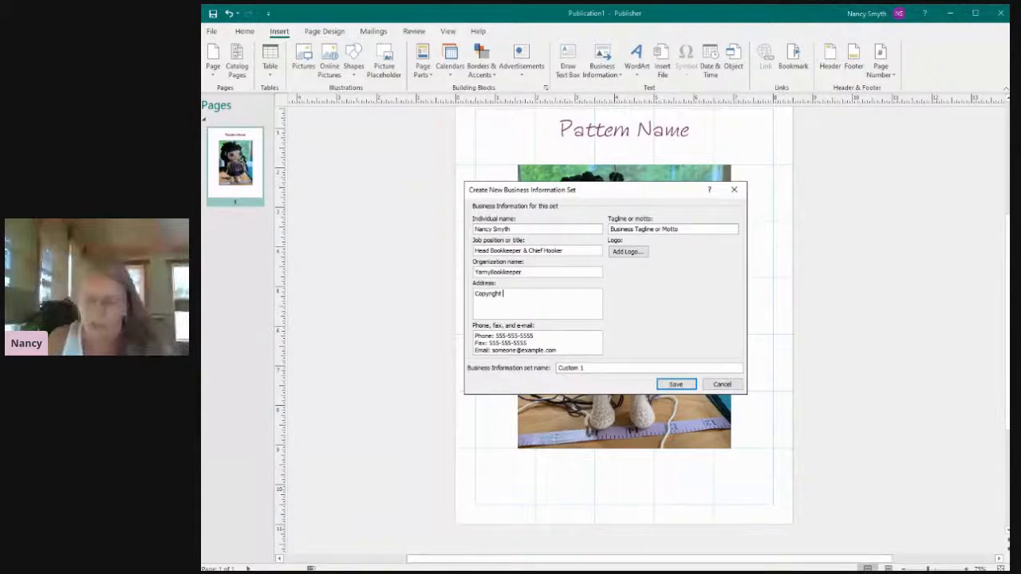
pyautogui.write(' 2020 All Rights Reserved')
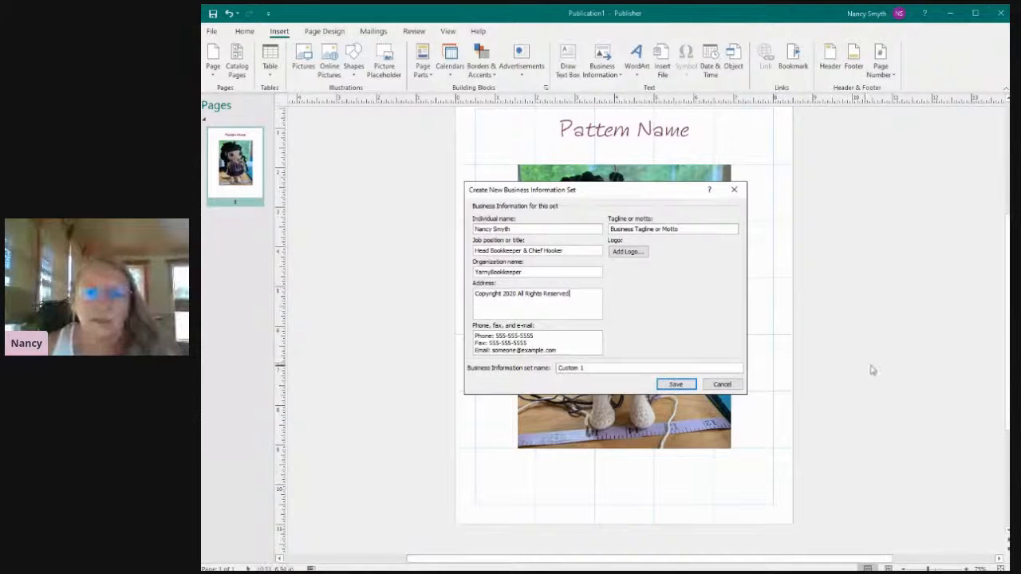
# Remove the phone and fax lines from the contact details and replace the placeholder with the business e-mail address.
pyautogui.moveTo(529, 343); pyautogui.dragTo(473, 333)
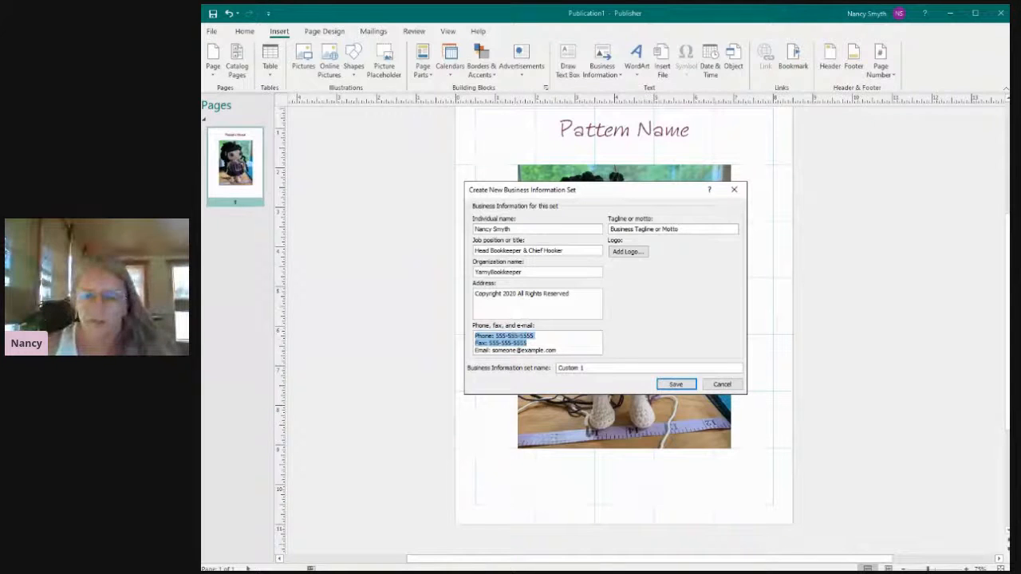
pyautogui.press('Delete')
pyautogui.press('Delete')
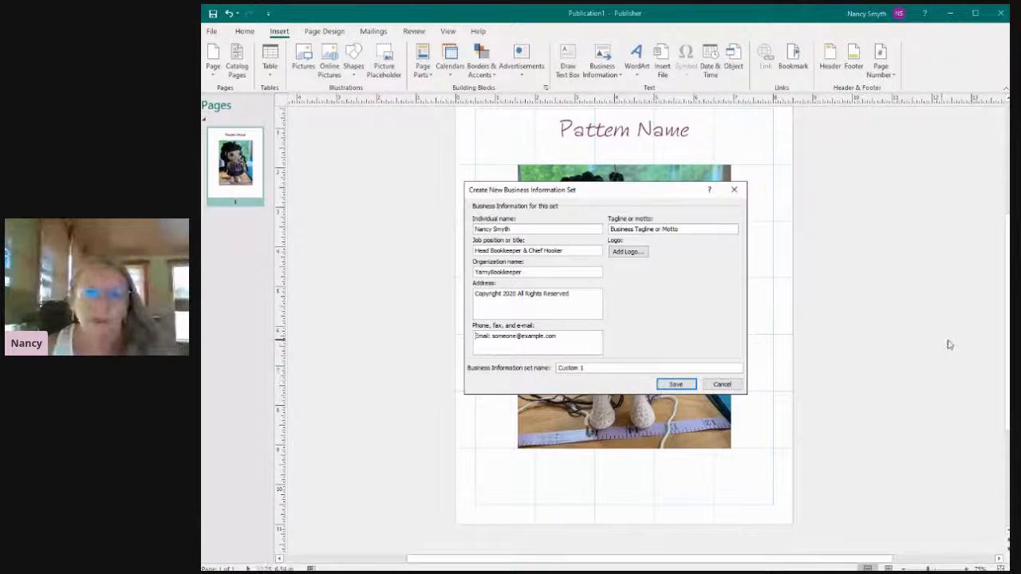
pyautogui.moveTo(493, 338); pyautogui.dragTo(554, 335)
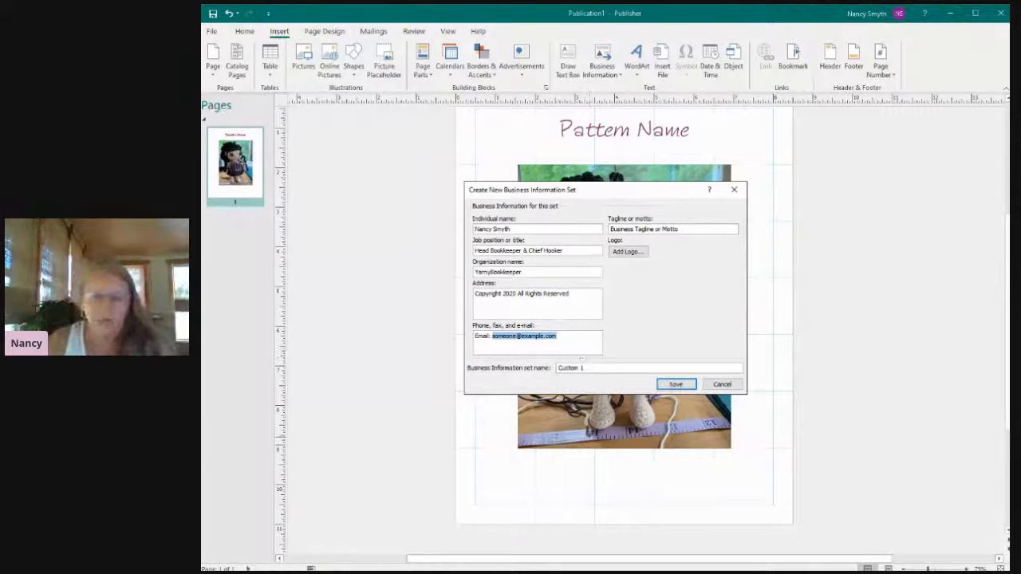
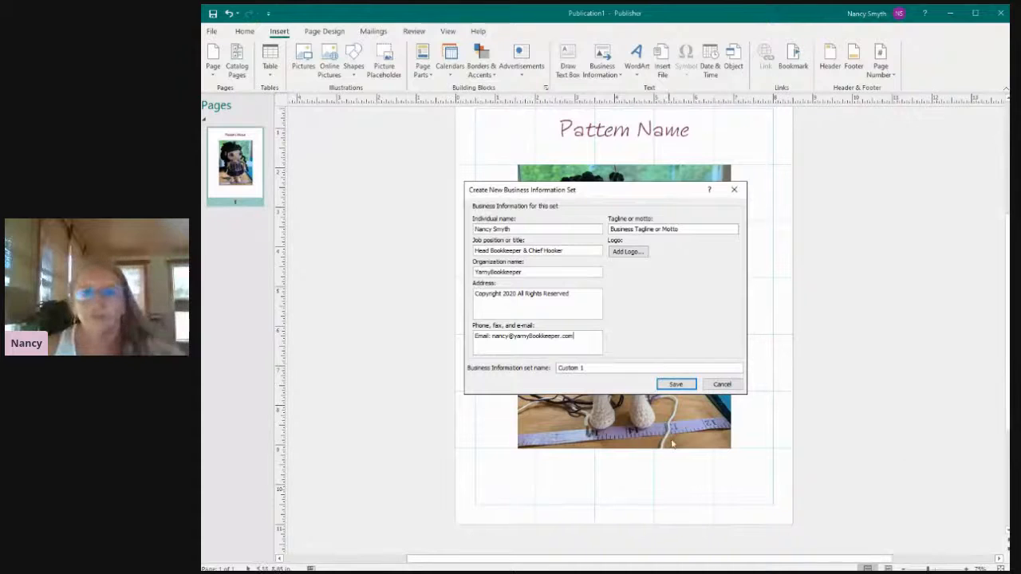
# Save the business information set under the name "YB Business Info" and update the publication with it.
pyautogui.press('Tab')
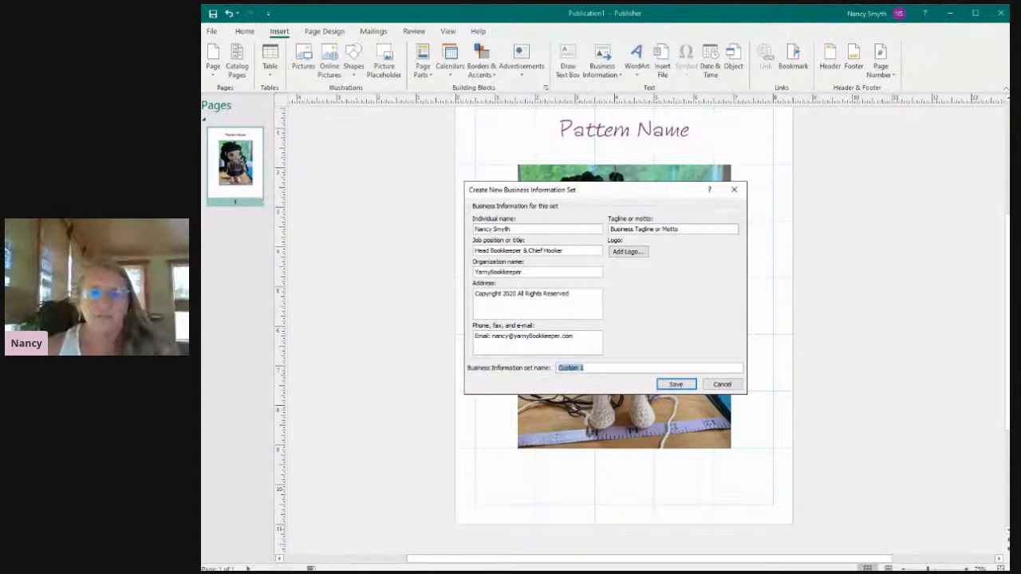
pyautogui.write('Y')
pyautogui.write('a')
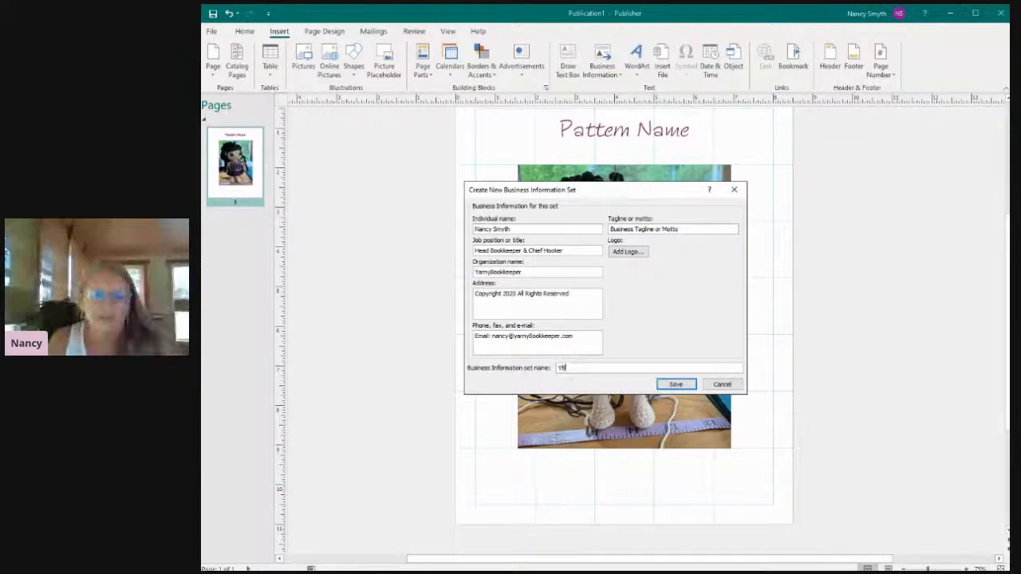
pyautogui.write(' B')
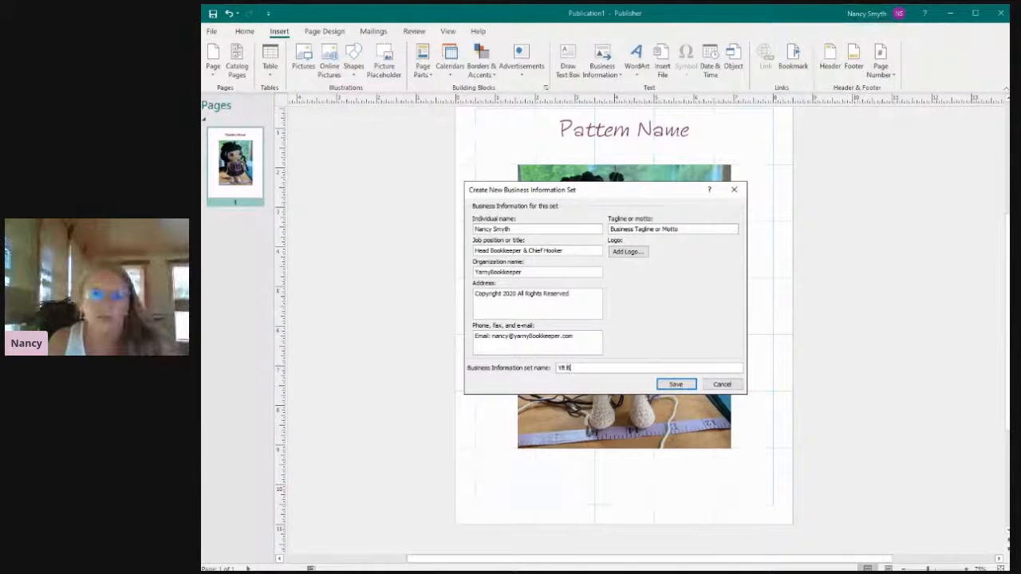
pyautogui.write('usiness Info')
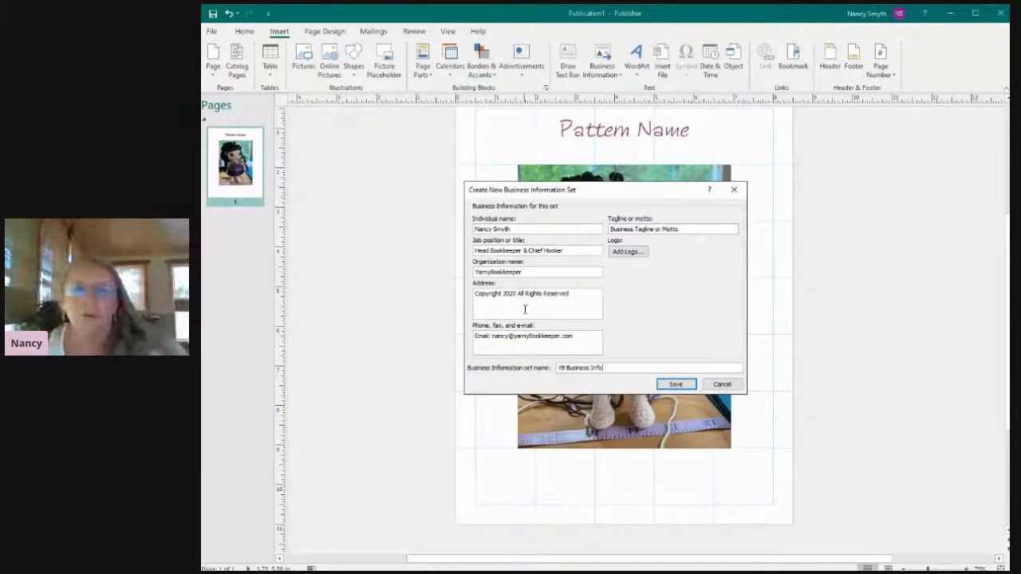
pyautogui.click(674, 384)
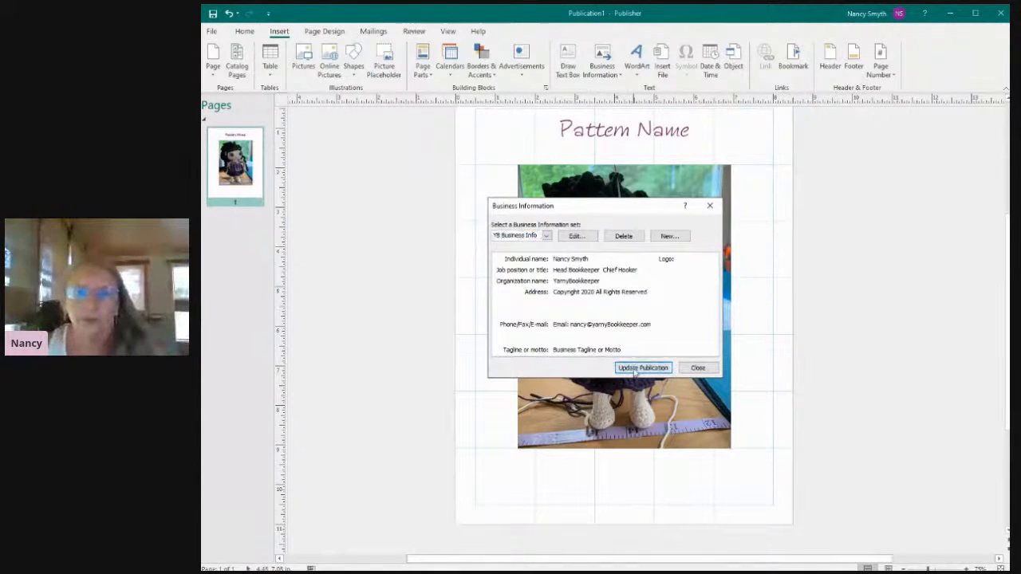
pyautogui.click(642, 367)
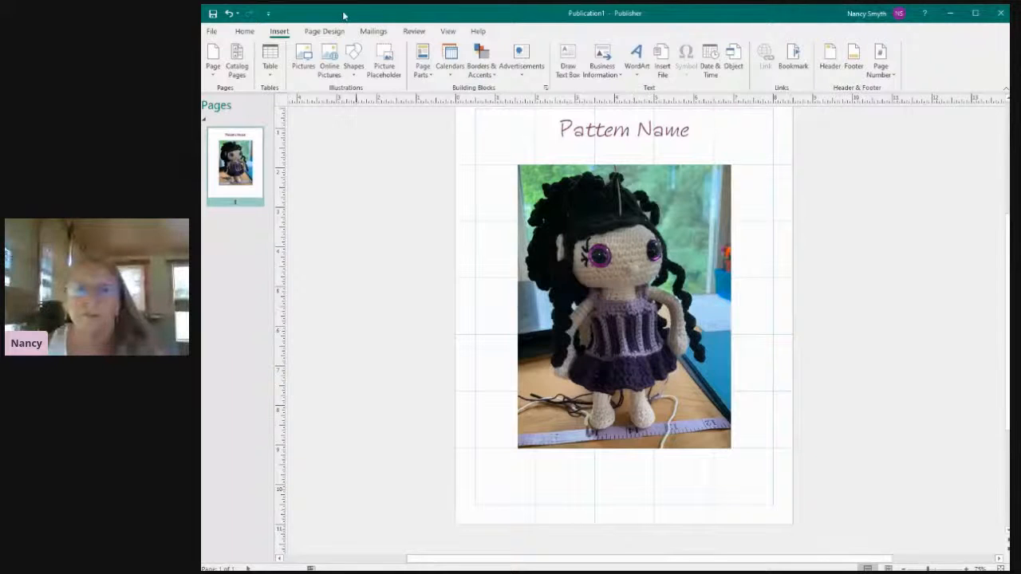
pyautogui.click(600, 64)
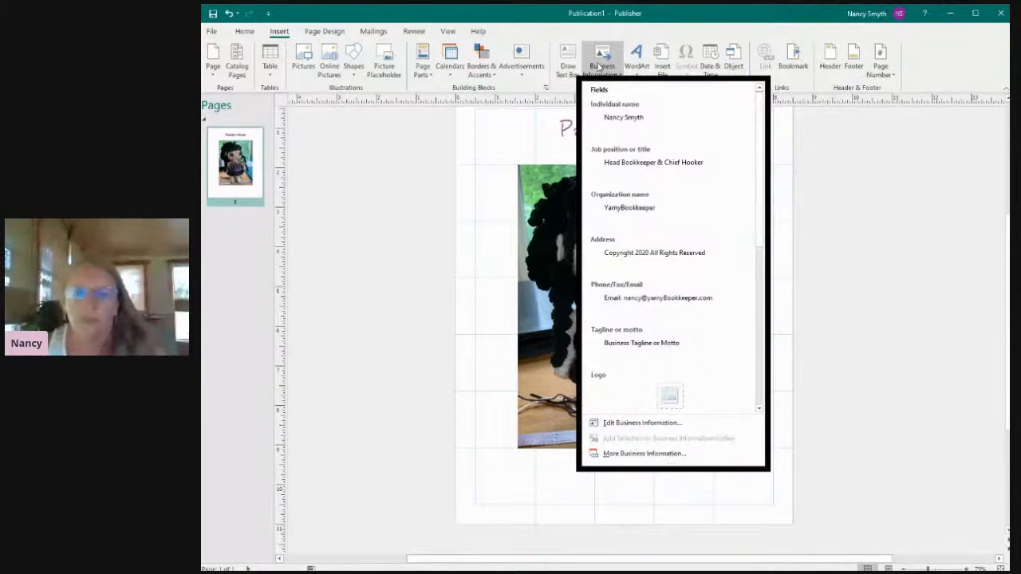
pyautogui.click(862, 382)
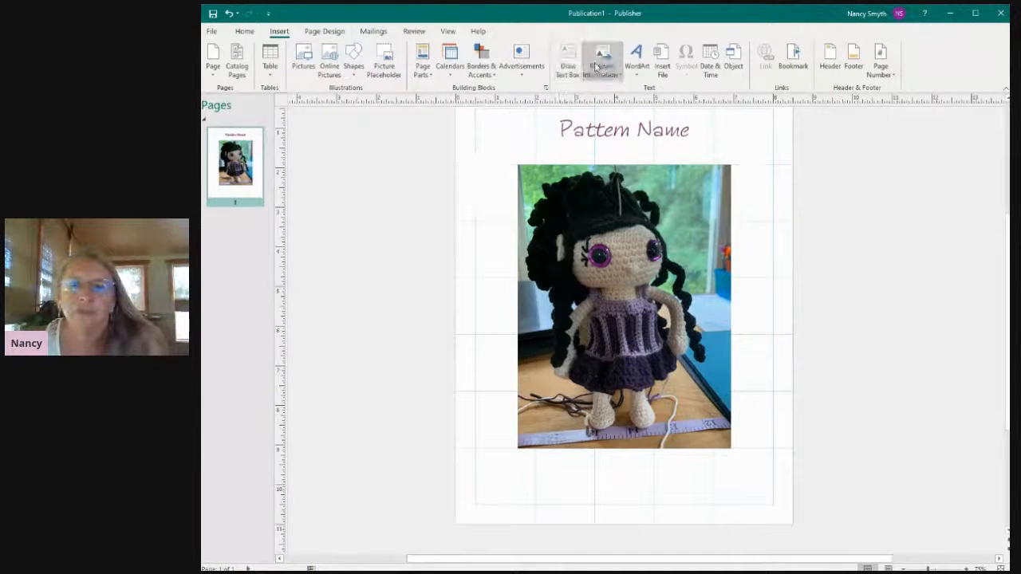
pyautogui.click(623, 76)
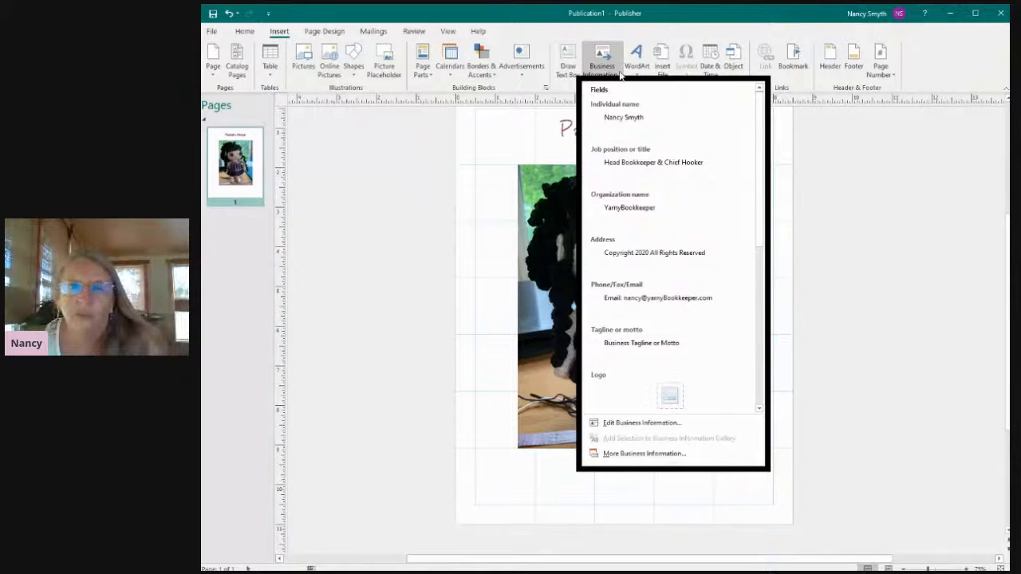
pyautogui.click(605, 72)
# Draw a text box about 7.5 by 0.84 inches below the doll photo and insert the individual name field in it.
pyautogui.click(567, 66)
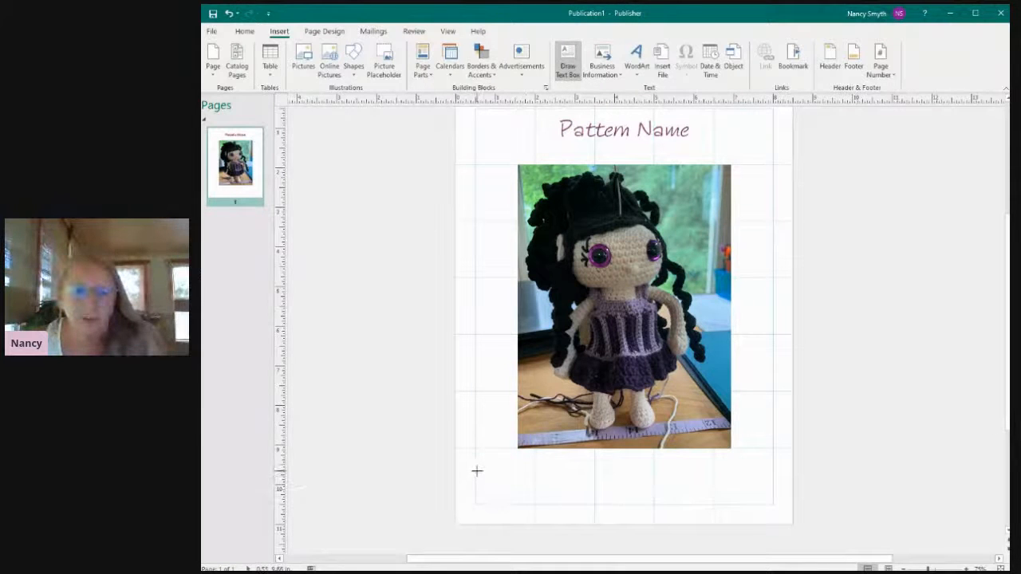
pyautogui.moveTo(477, 471); pyautogui.dragTo(773, 505)
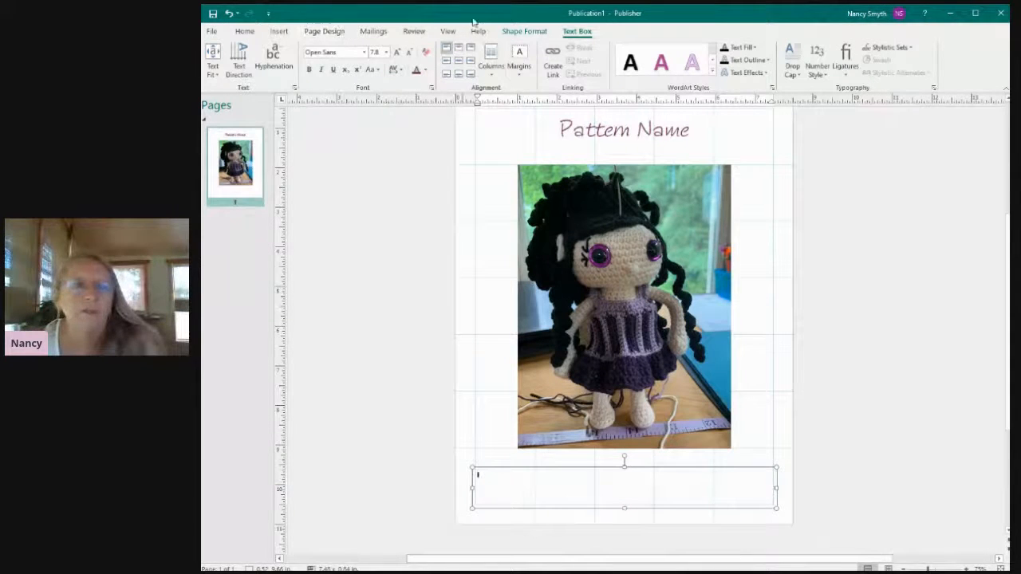
pyautogui.click(278, 32)
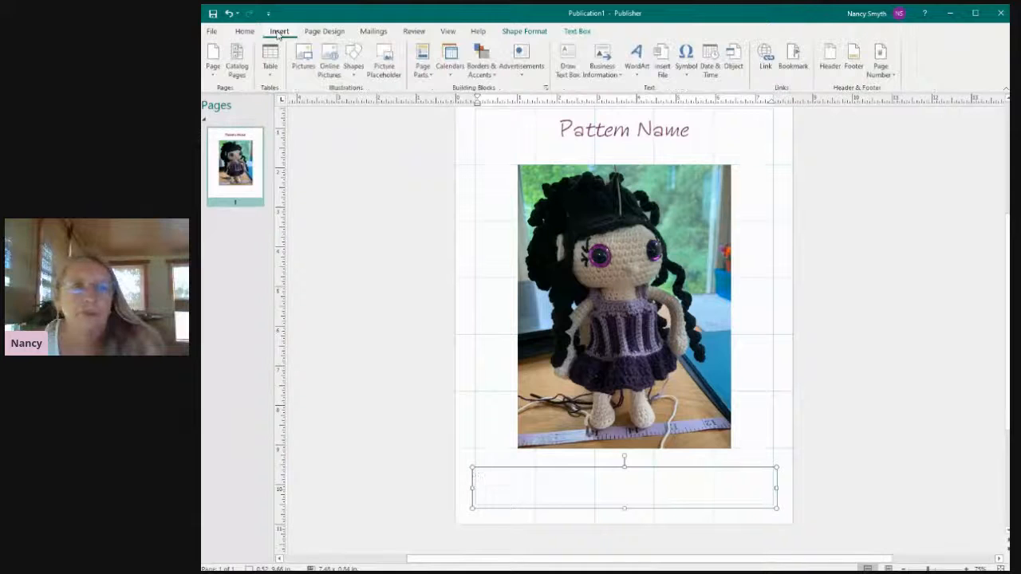
pyautogui.click(606, 57)
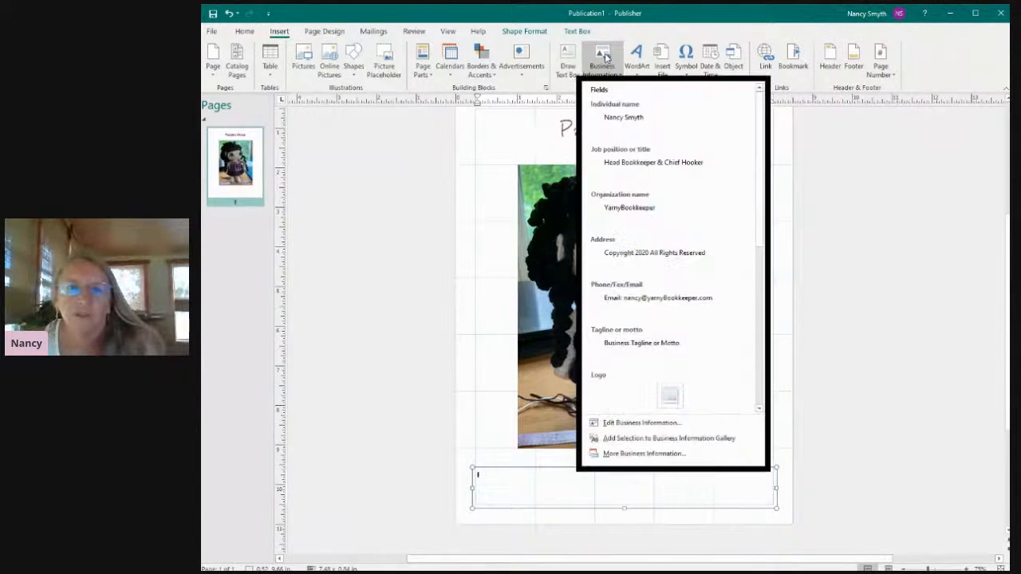
pyautogui.click(618, 119)
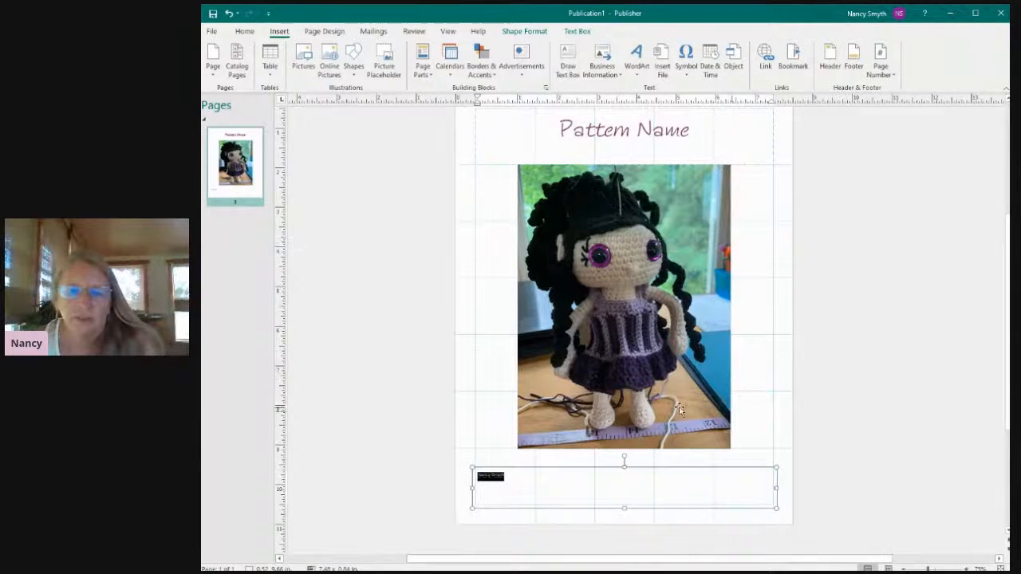
pyautogui.click(540, 484)
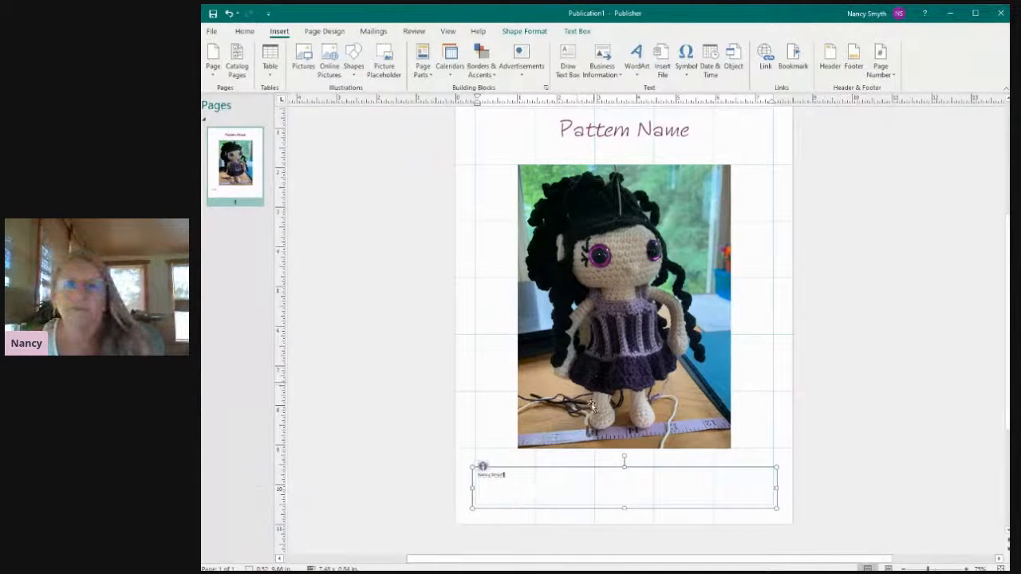
# Insert the job position or title field after the individual name and start a new line in the text box.
pyautogui.click(603, 70)
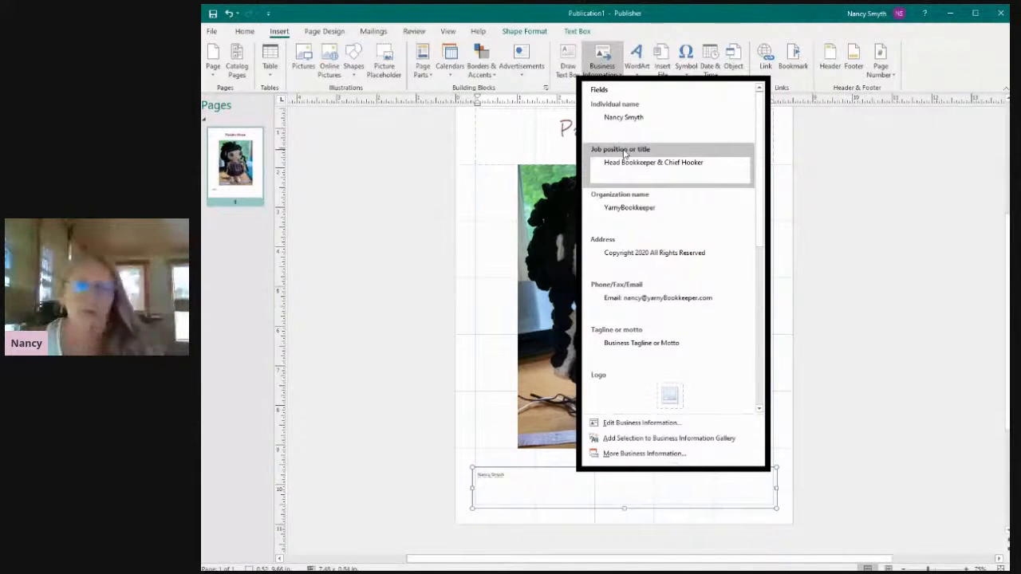
pyautogui.click(624, 156)
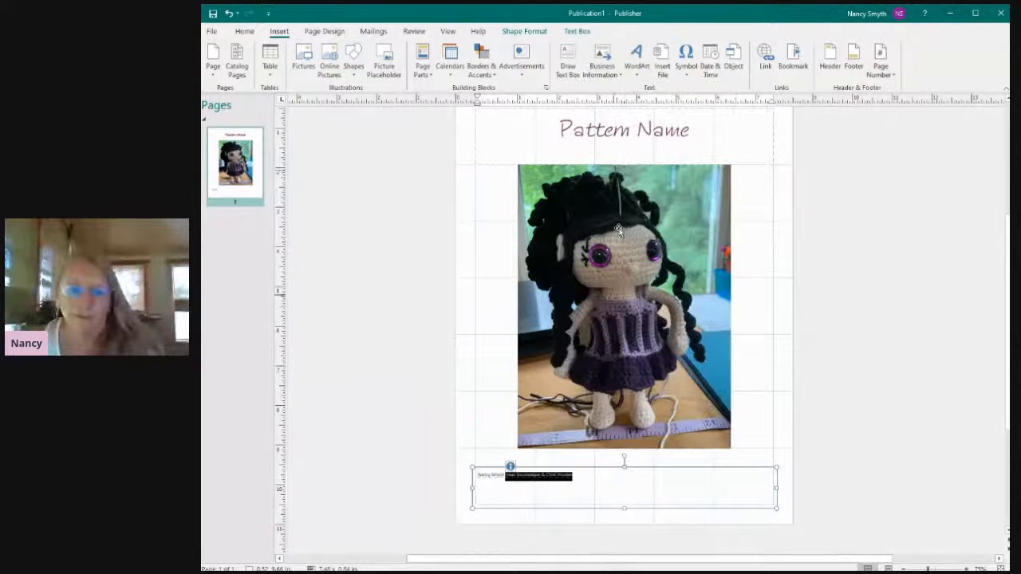
pyautogui.click(592, 478)
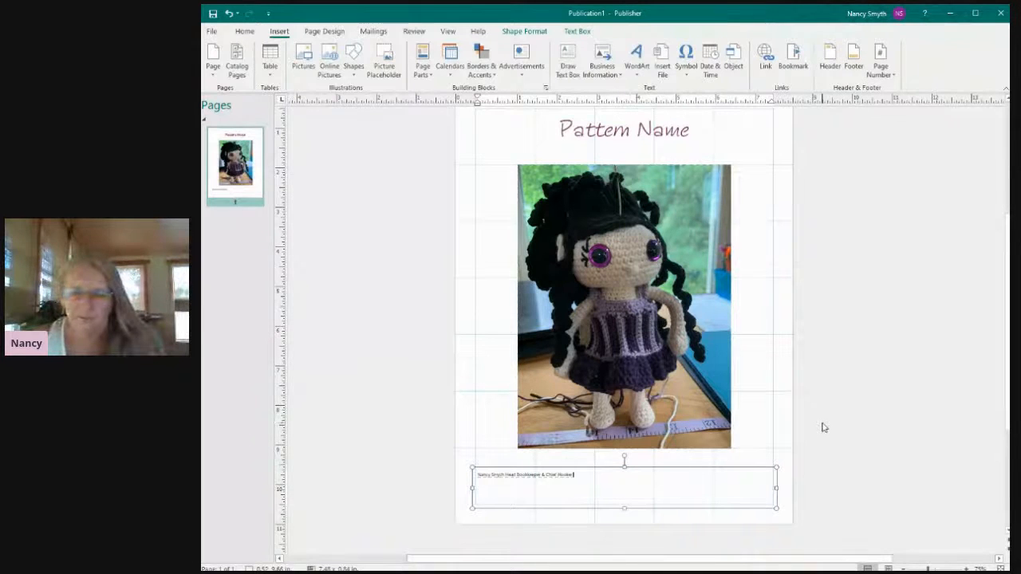
pyautogui.press('Return')
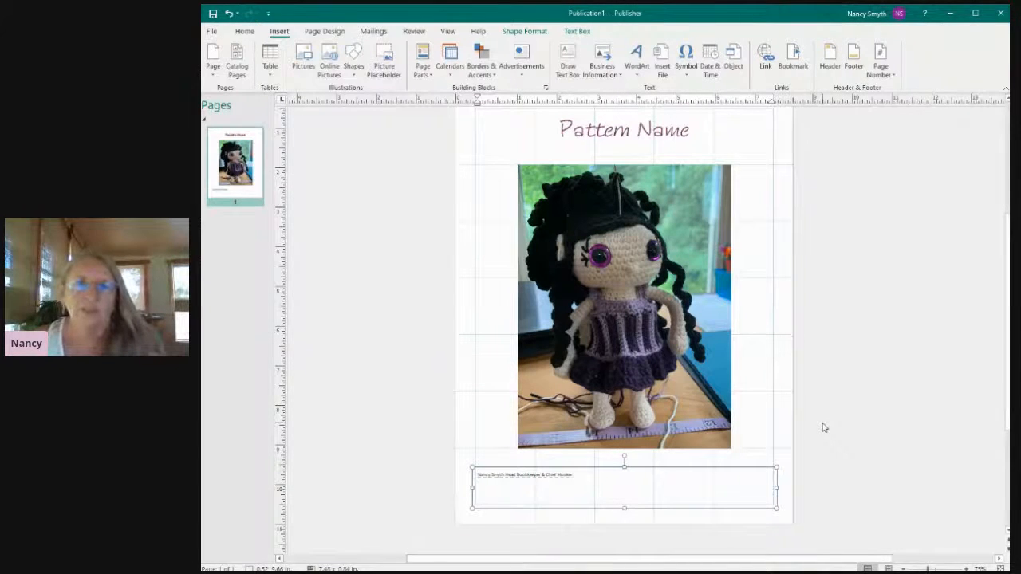
pyautogui.click(603, 73)
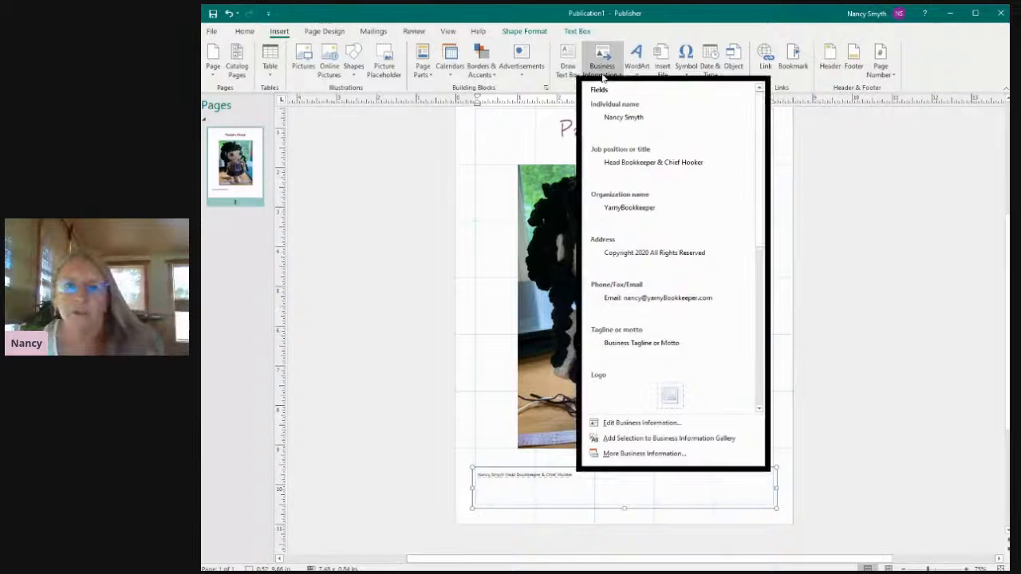
pyautogui.click(630, 205)
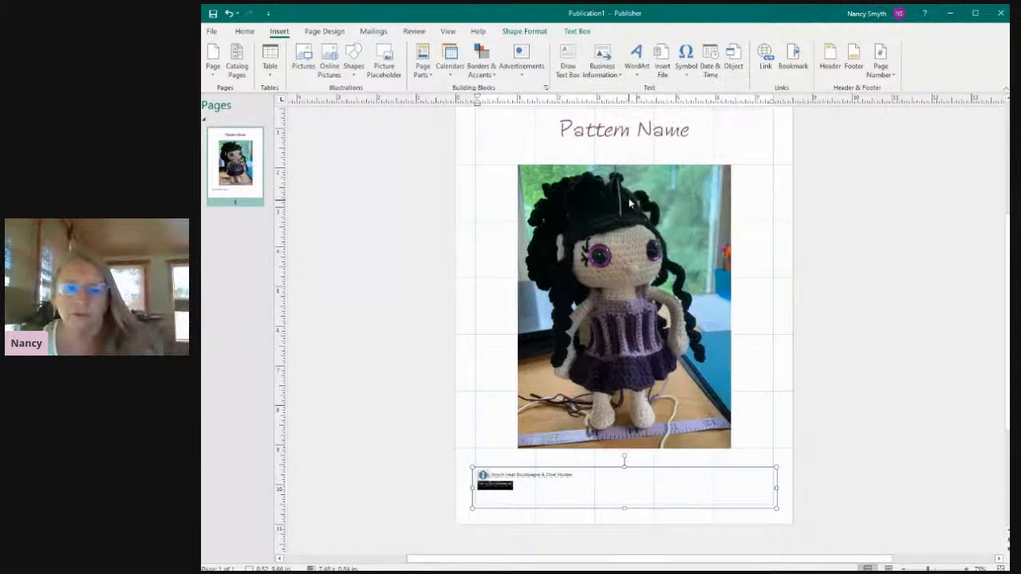
pyautogui.press('Delete')
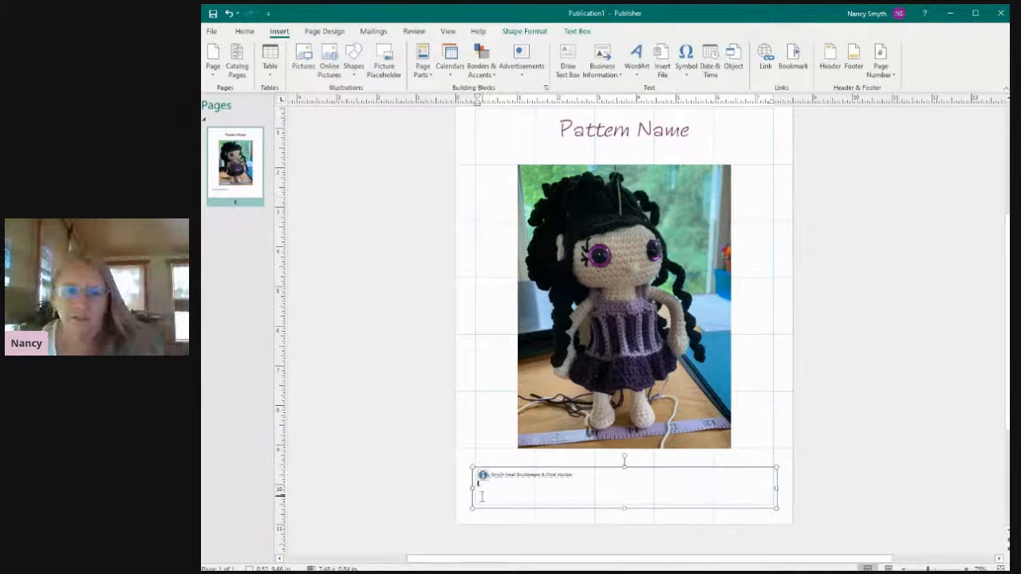
# Insert the address field holding the copyright notice below the name and title line, and deselect the text box.
pyautogui.click(612, 76)
pyautogui.click(638, 253)
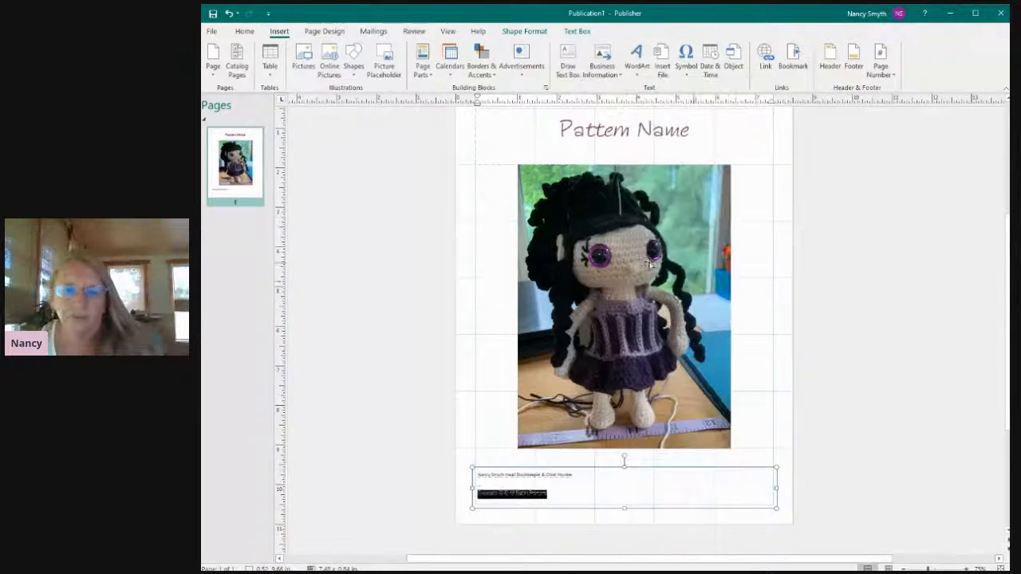
pyautogui.click(802, 501)
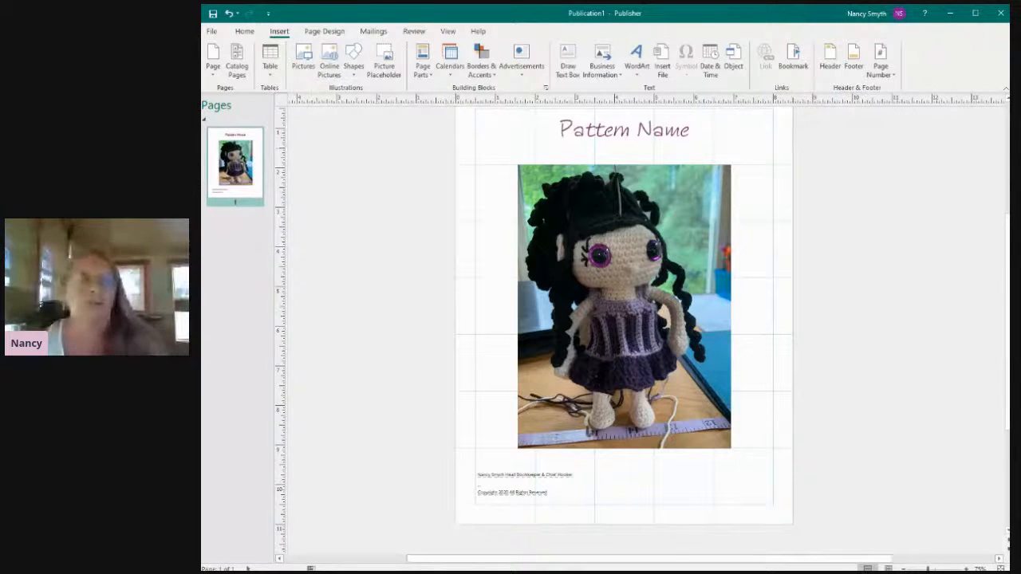
# Examine the cover page in the print preview and return to the publication.
pyautogui.click(212, 32)
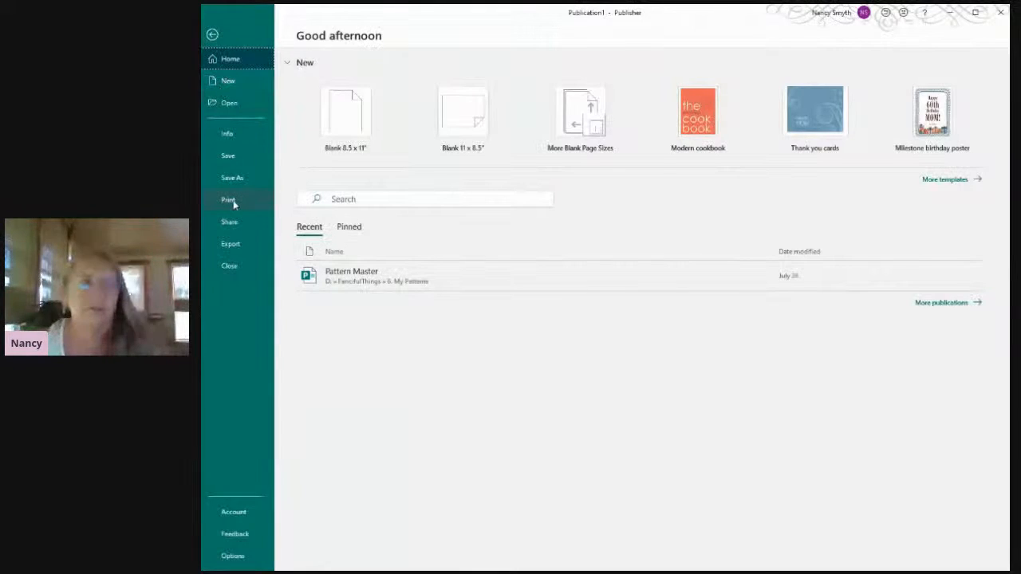
pyautogui.click(235, 200)
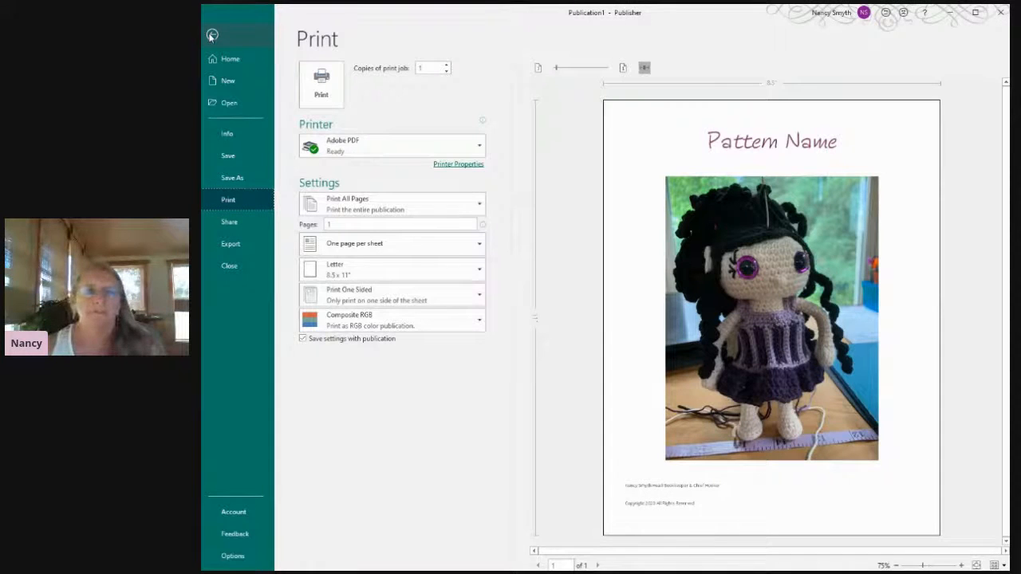
pyautogui.click(212, 36)
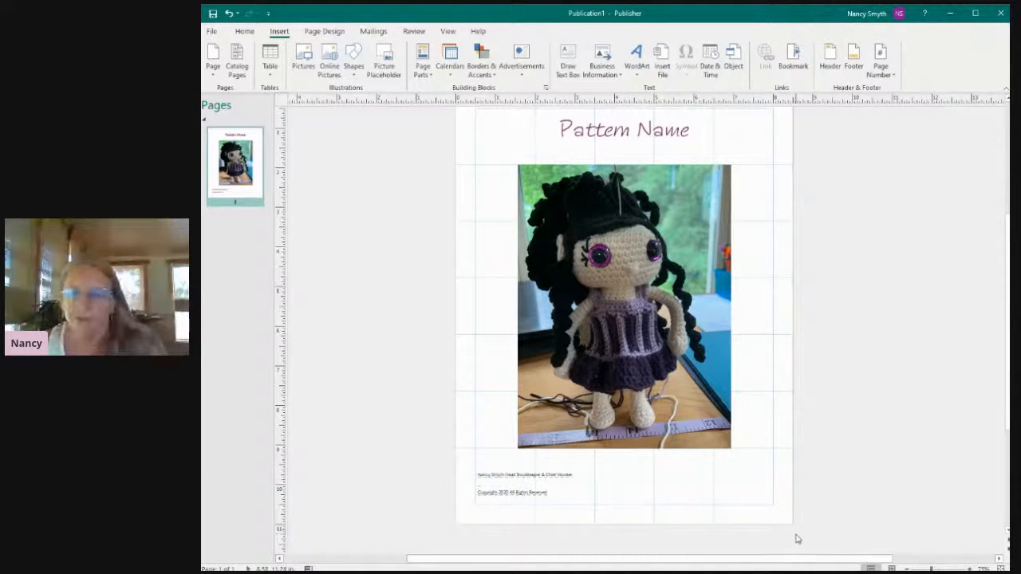
# Insert a blank second page after the cover page.
pyautogui.scroll(-2, 1006, 319)
pyautogui.moveTo(1007, 323)
pyautogui.mouseDown()
pyautogui.moveTo(1007, 337)
pyautogui.moveTo(1006, 320)
pyautogui.mouseUp()
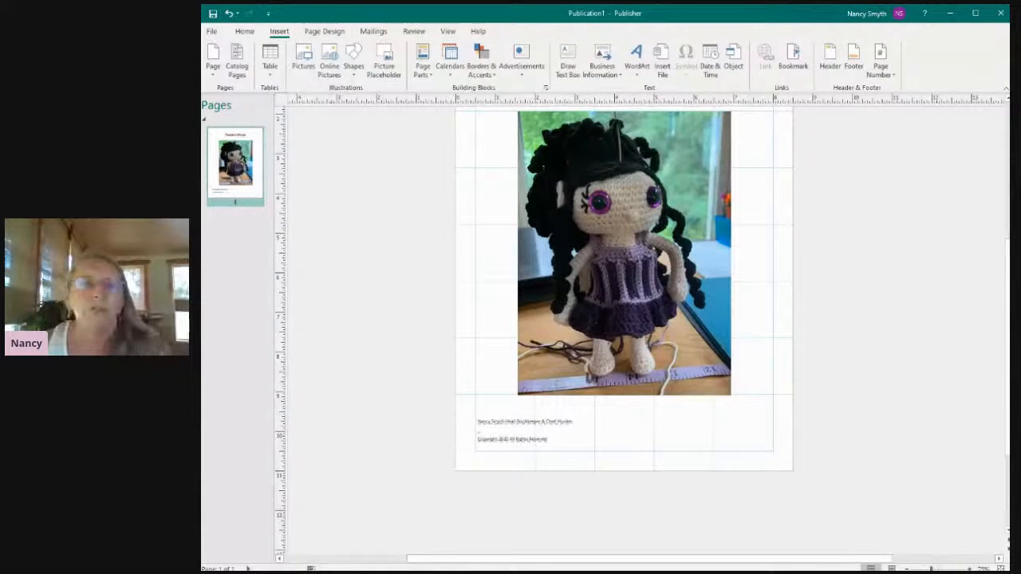
pyautogui.click(325, 31)
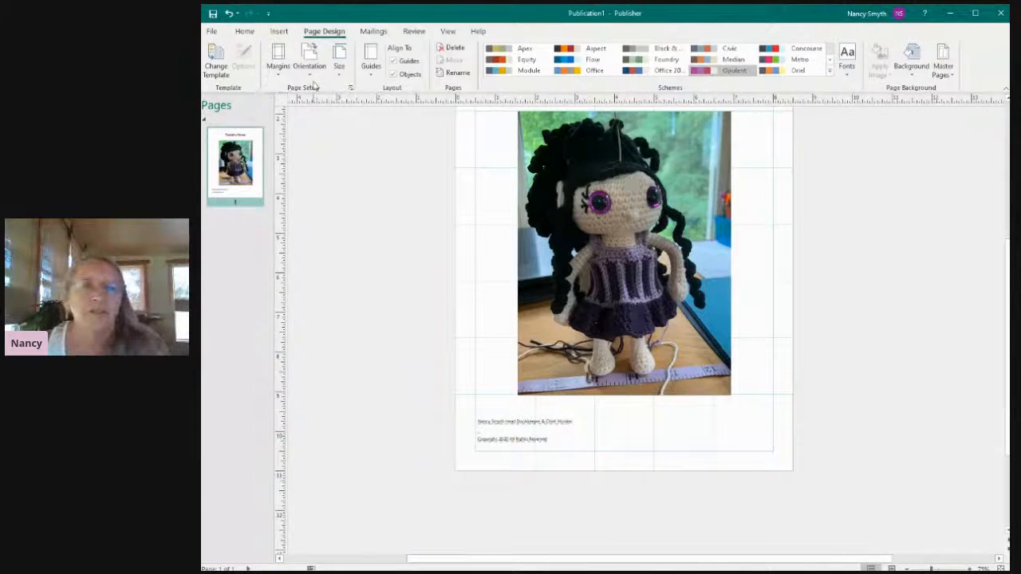
pyautogui.click(279, 32)
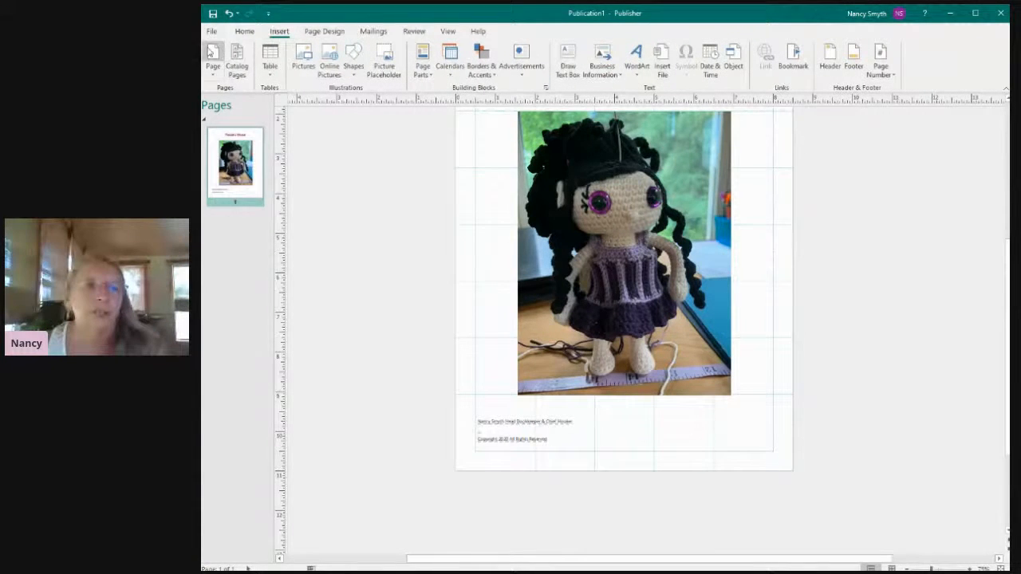
pyautogui.click(211, 52)
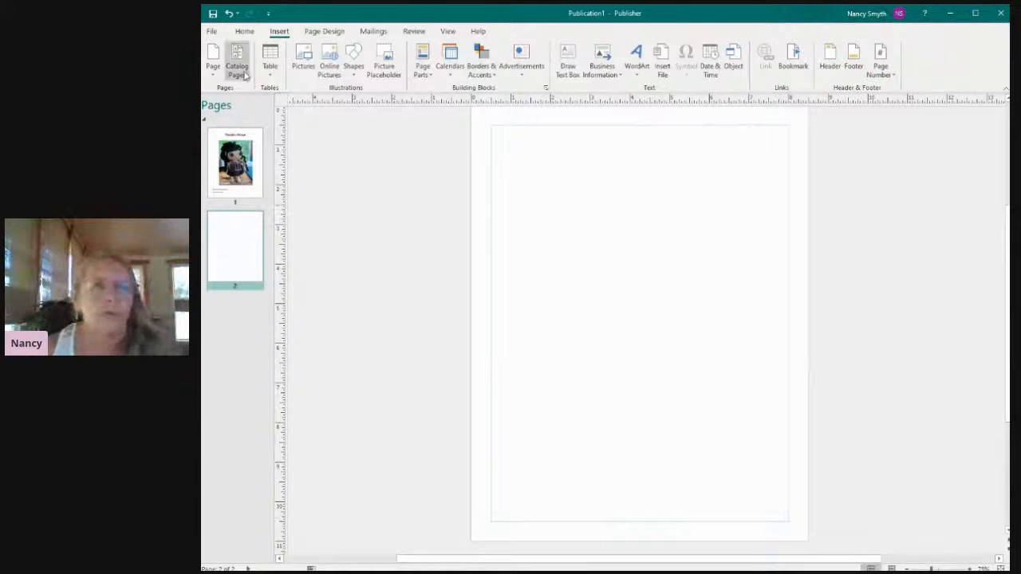
# Draw a text box about 7.5 by 0.39 inches along the upper margin of page 2.
pyautogui.click(244, 31)
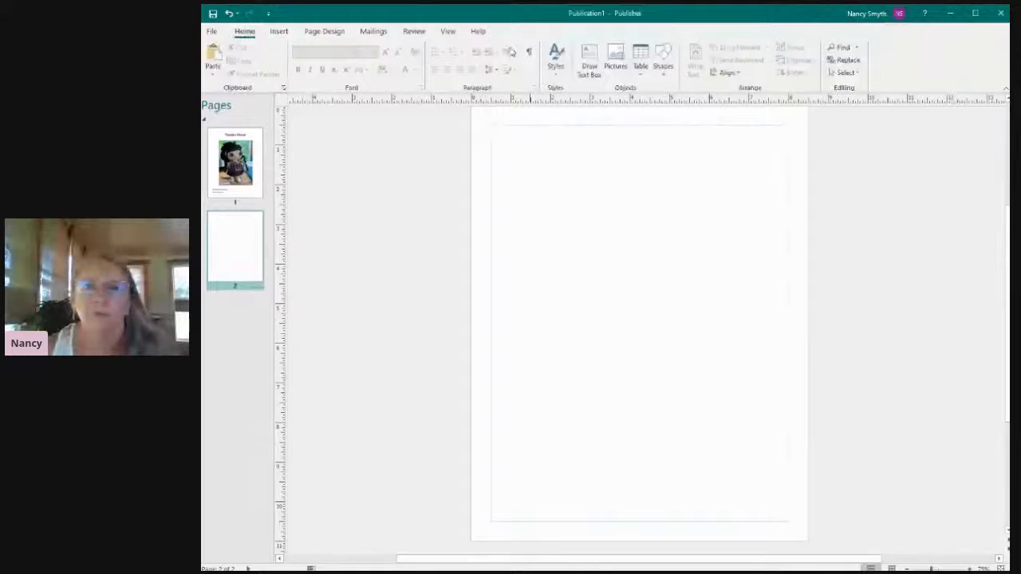
pyautogui.click(589, 64)
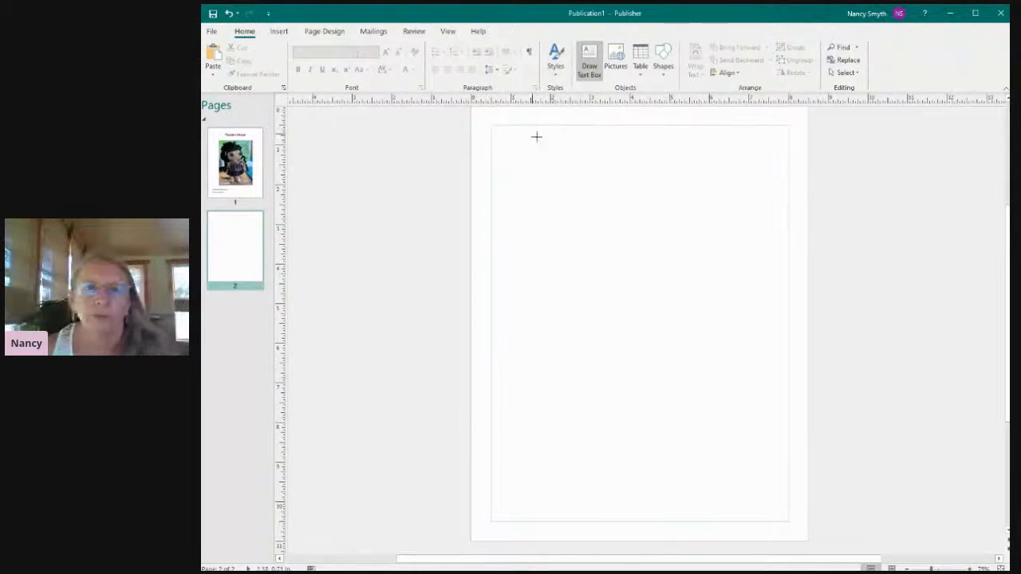
pyautogui.moveTo(490, 125)
pyautogui.mouseDown()
pyautogui.moveTo(522, 141)
pyautogui.moveTo(791, 141)
pyautogui.mouseUp()
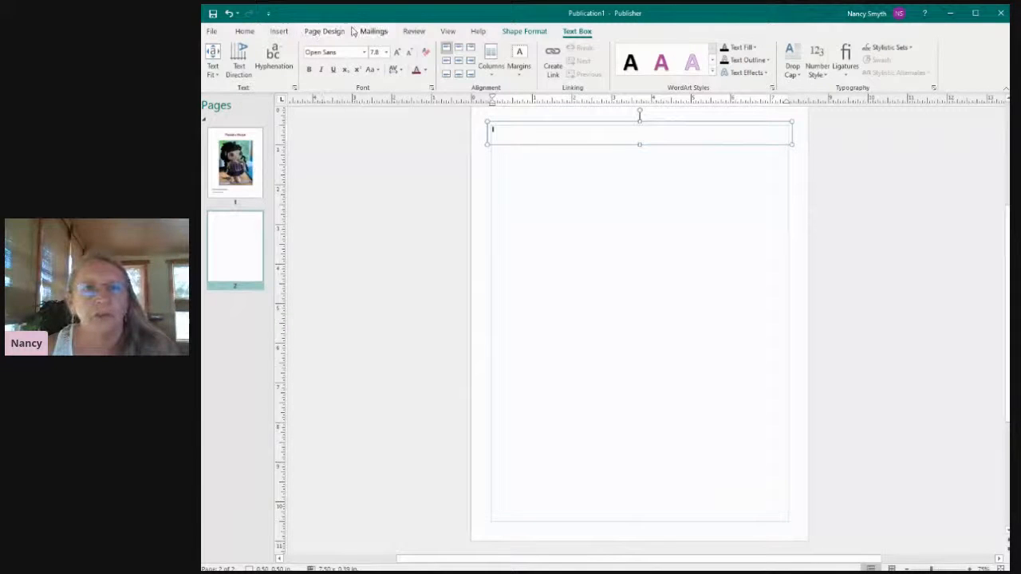
# Apply the built-in 7x5 Grid ruler guides to page 2.
pyautogui.click(326, 33)
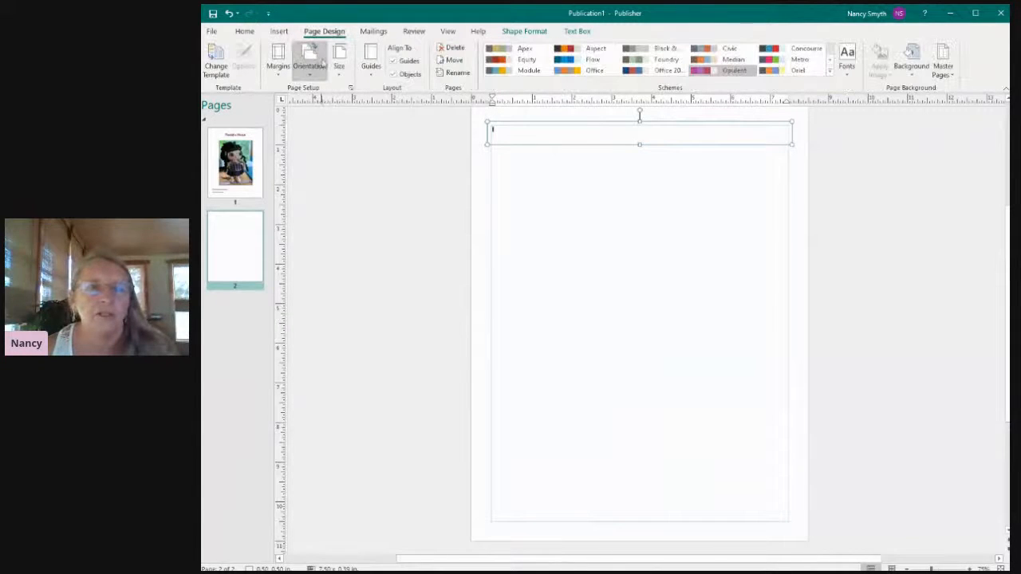
pyautogui.click(371, 61)
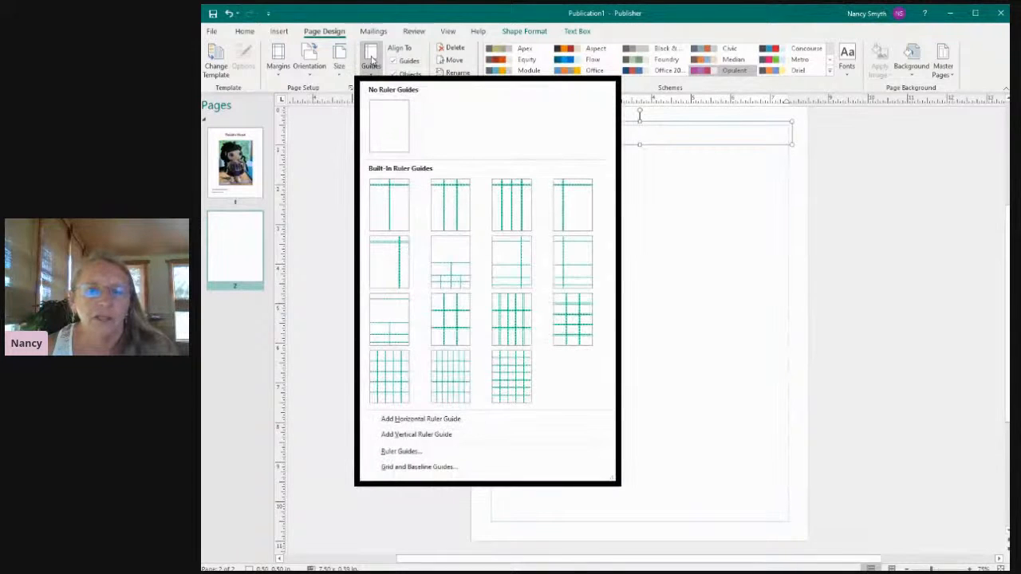
pyautogui.click(515, 384)
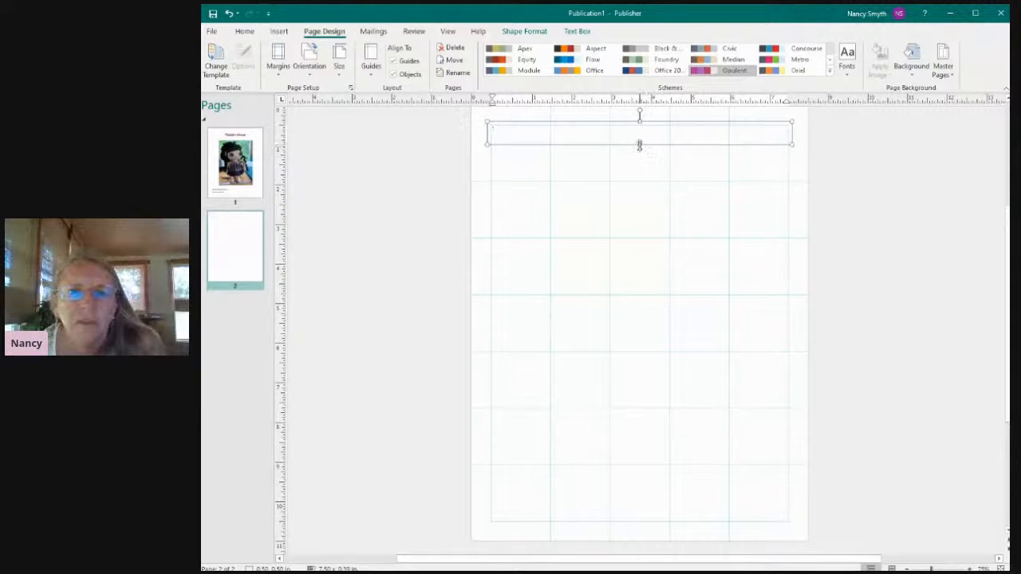
# Extend the page 2 text box downward to a height of about 0.51 inches.
pyautogui.moveTo(639, 145); pyautogui.dragTo(639, 145)
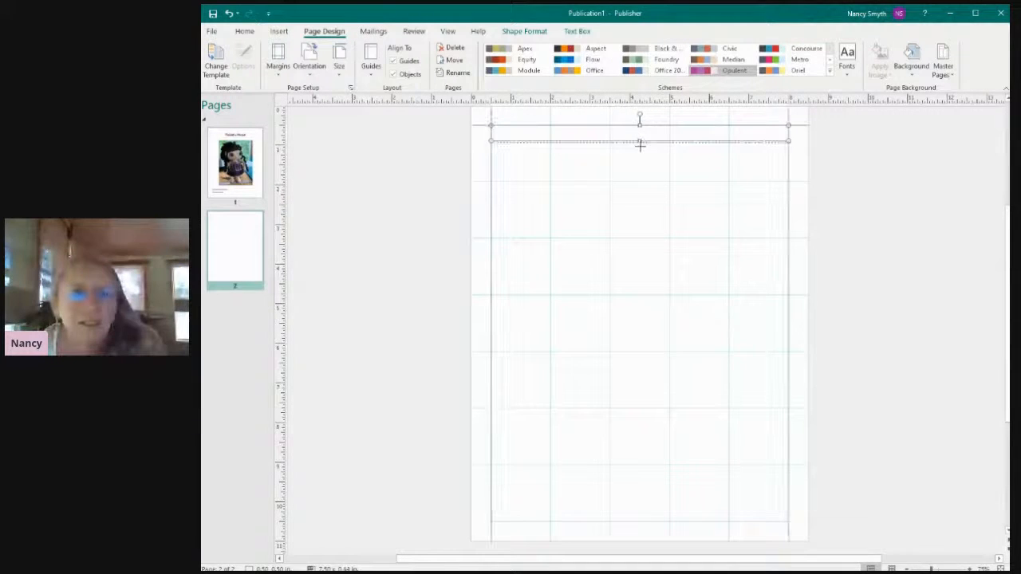
pyautogui.moveTo(639, 146); pyautogui.dragTo(639, 144)
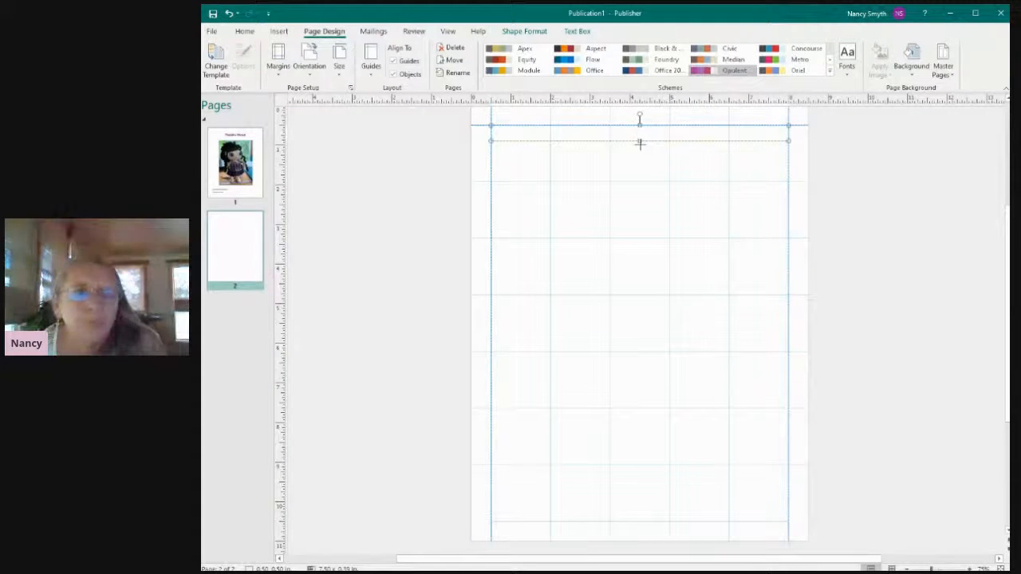
pyautogui.moveTo(639, 144); pyautogui.dragTo(641, 150)
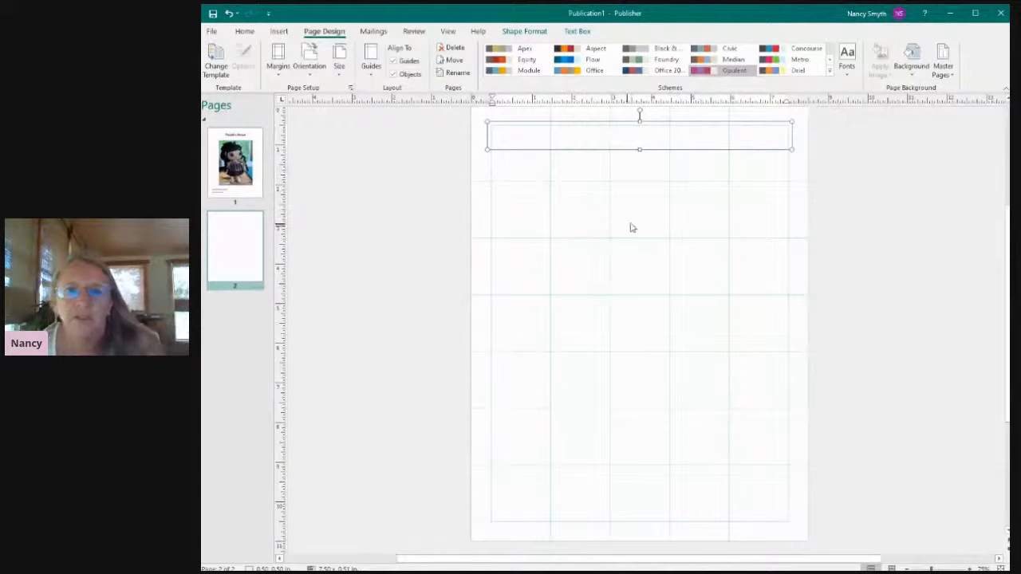
# Set the font of the page 2 text box to Ink Draft at size 26.
pyautogui.click(245, 32)
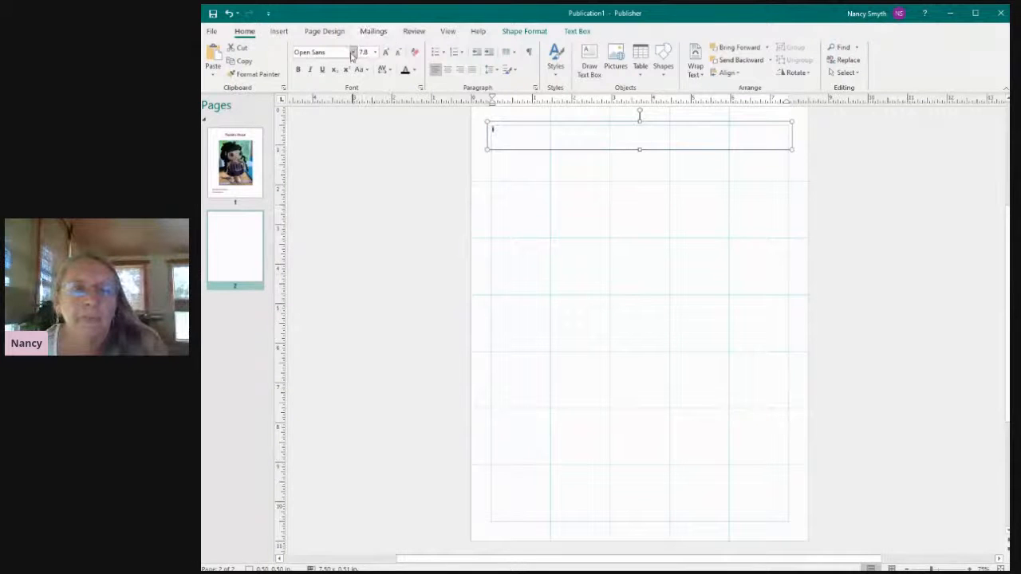
pyautogui.click(353, 52)
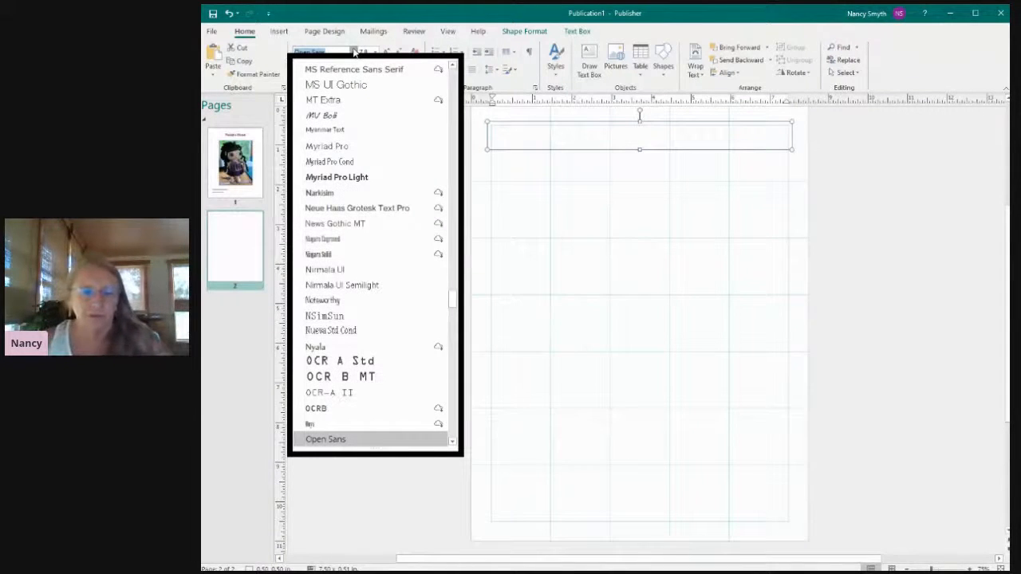
pyautogui.write('Ink Draft')
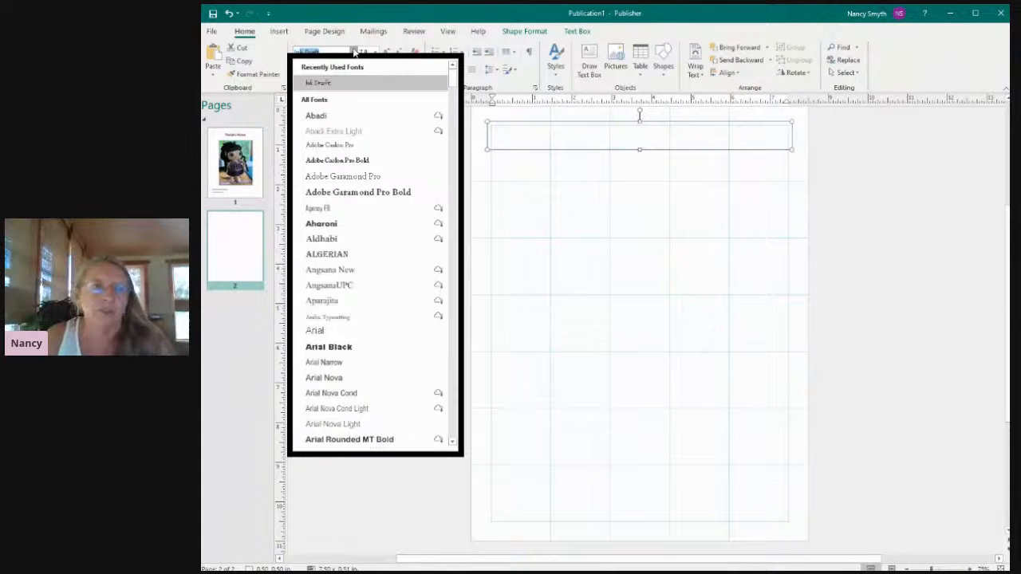
pyautogui.click(317, 84)
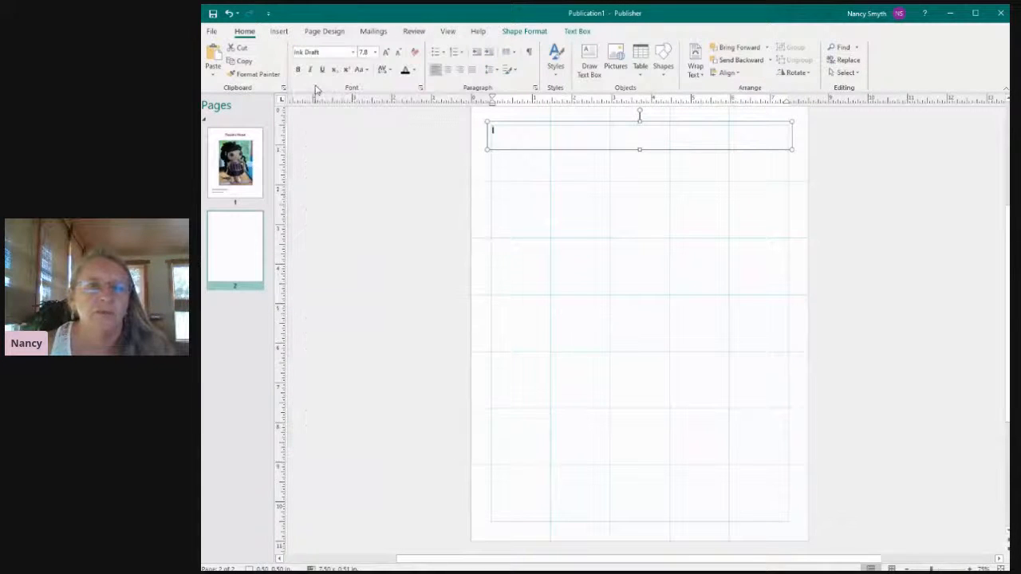
pyautogui.click(376, 52)
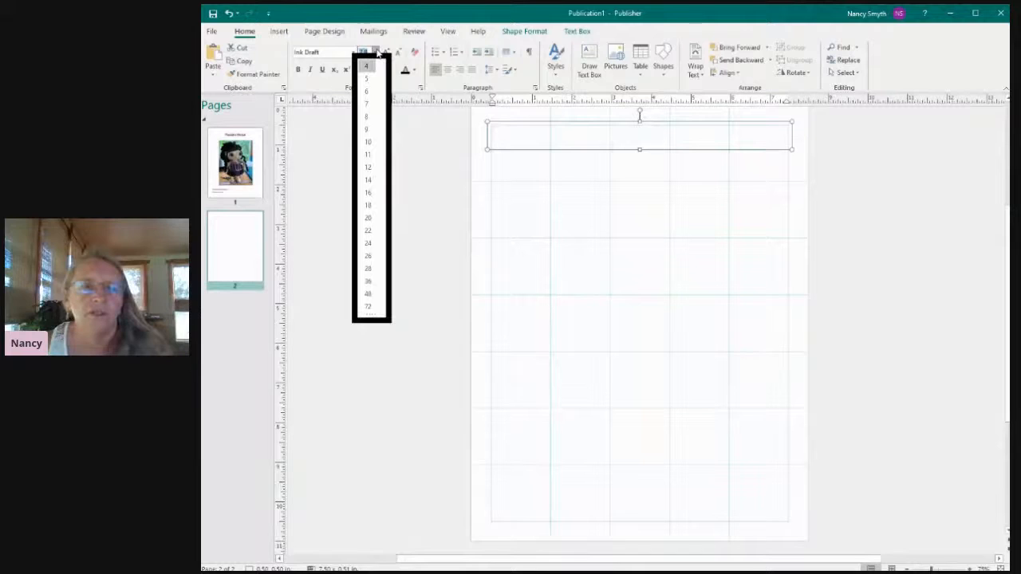
pyautogui.click(368, 256)
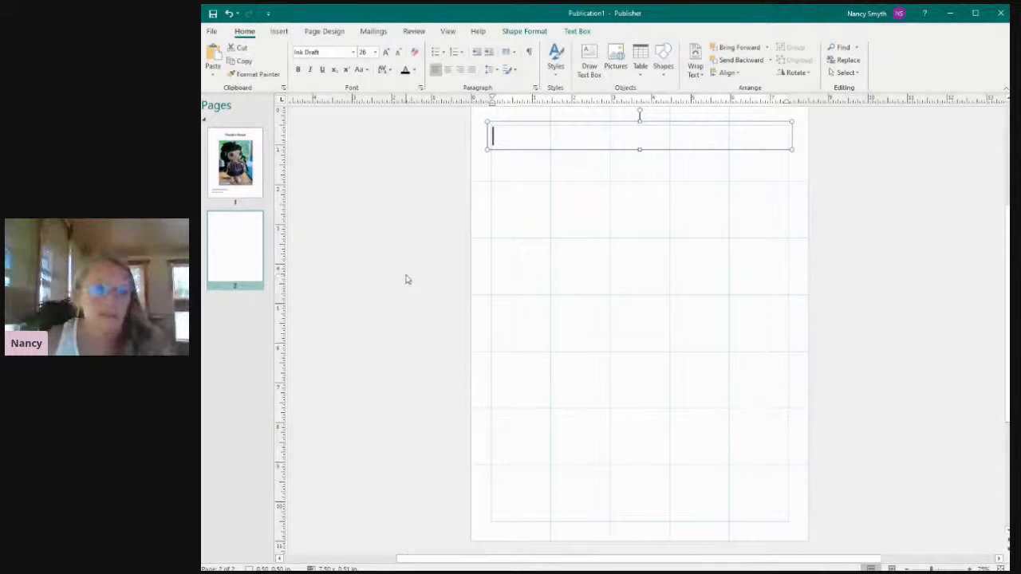
# Enter the heading "Difficulty Level/Skills Required:" in the page 2 text box.
pyautogui.write('D')
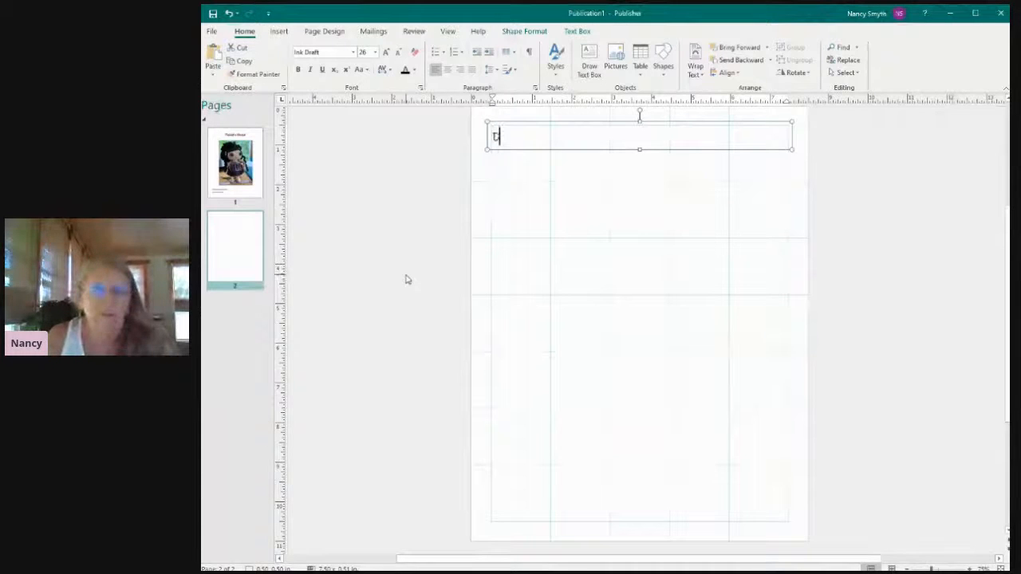
pyautogui.write('ifficult')
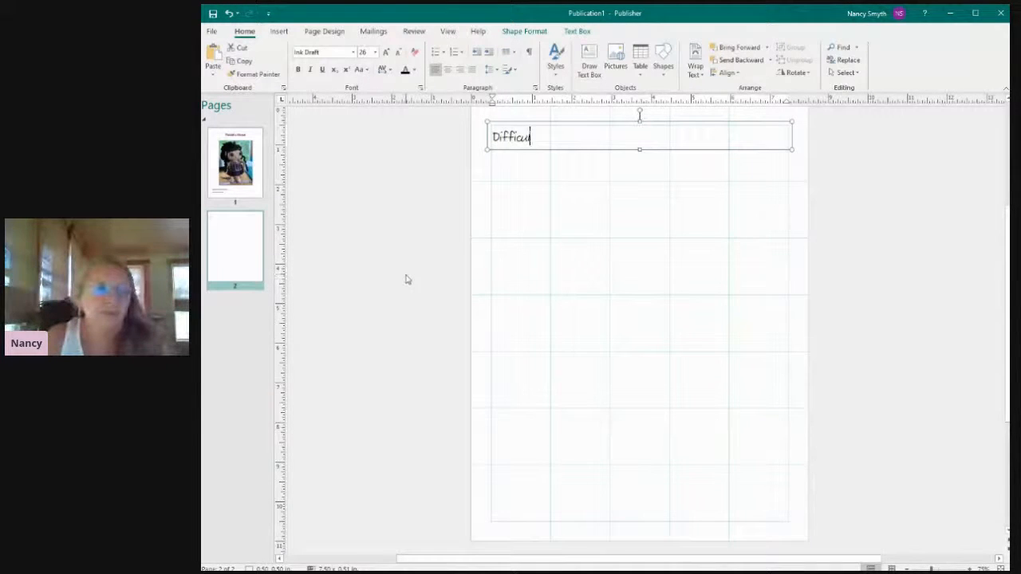
pyautogui.write('y L')
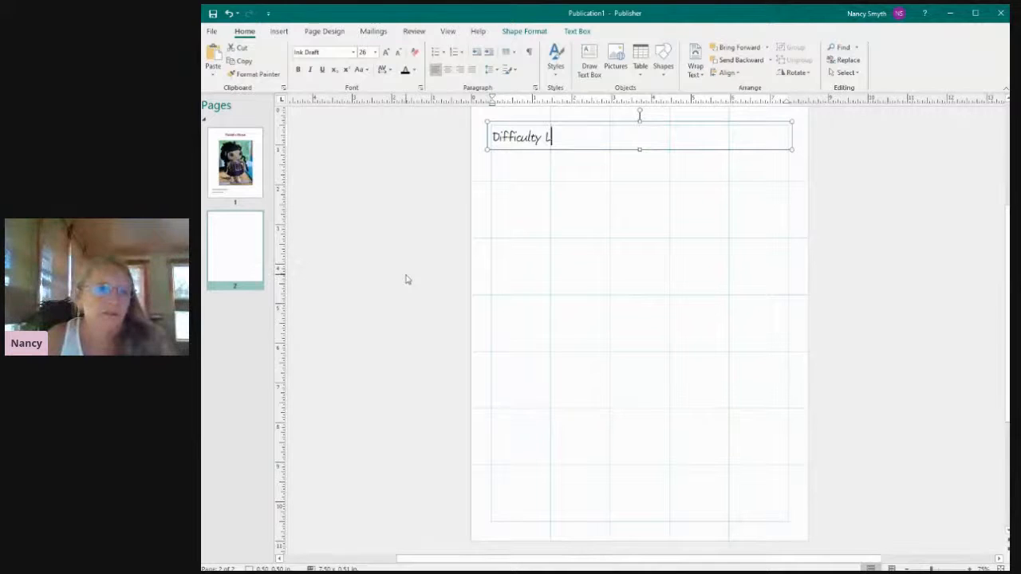
pyautogui.write('evel')
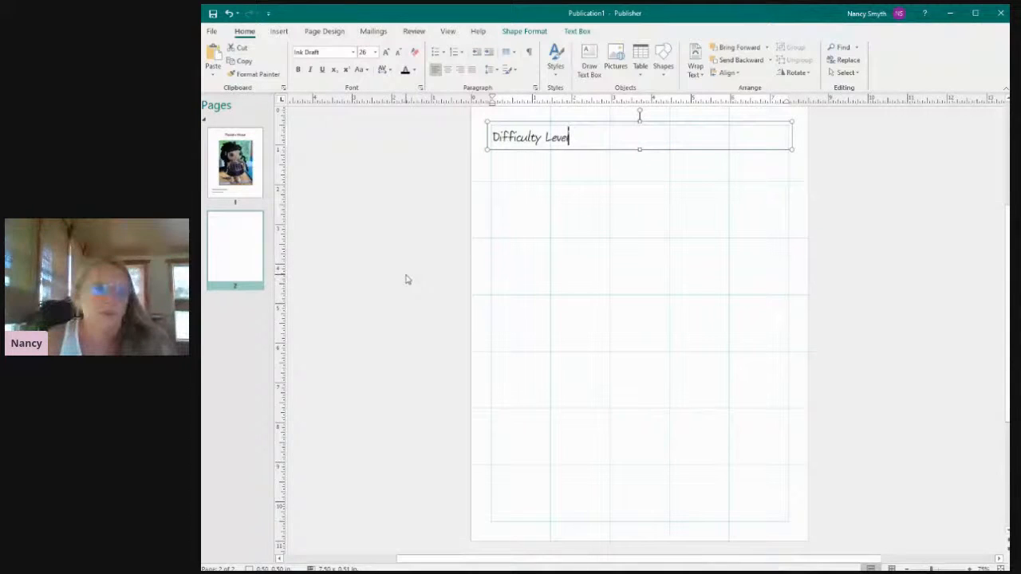
pyautogui.write('/Sk')
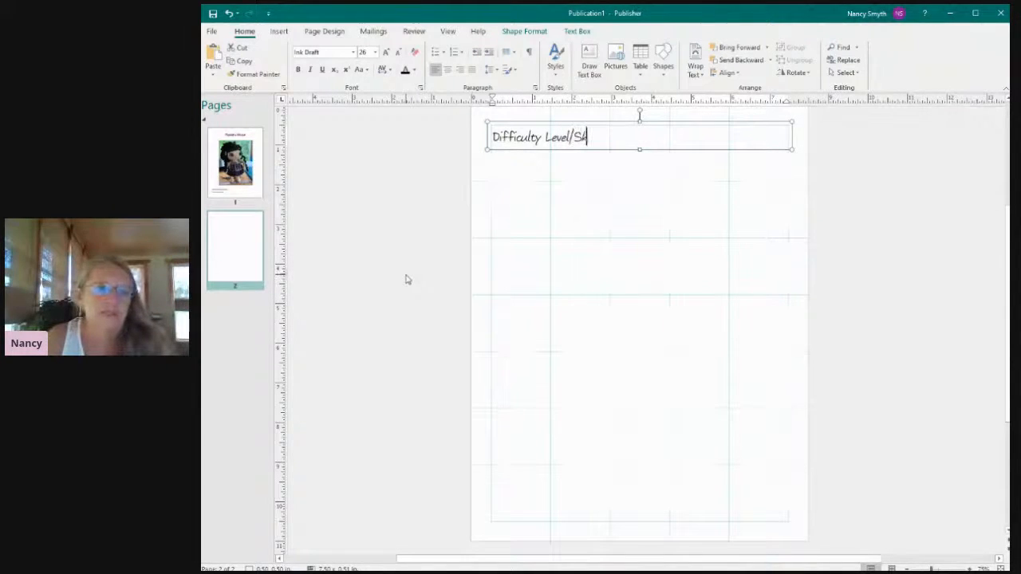
pyautogui.write('ills Re')
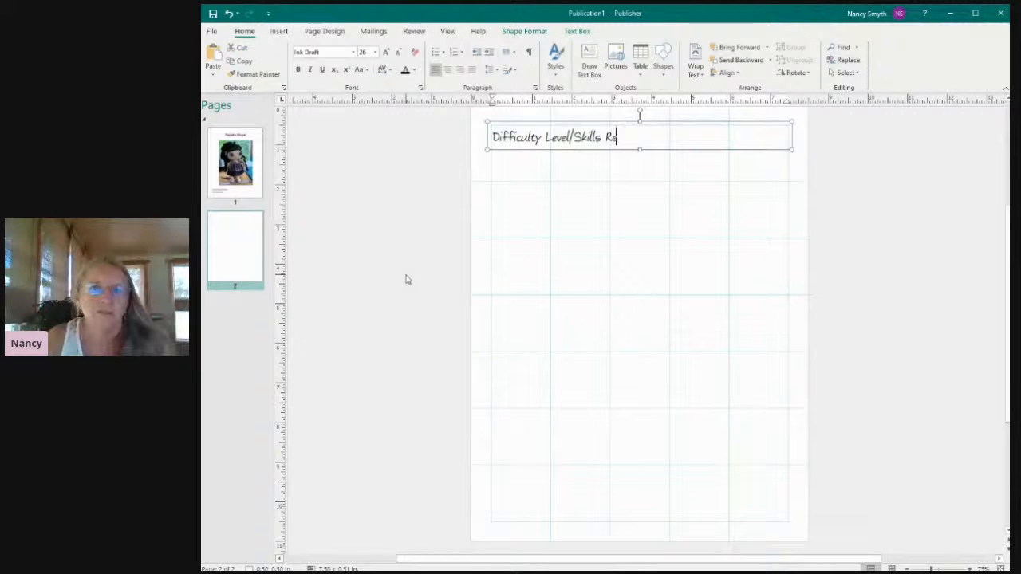
pyautogui.write('quired')
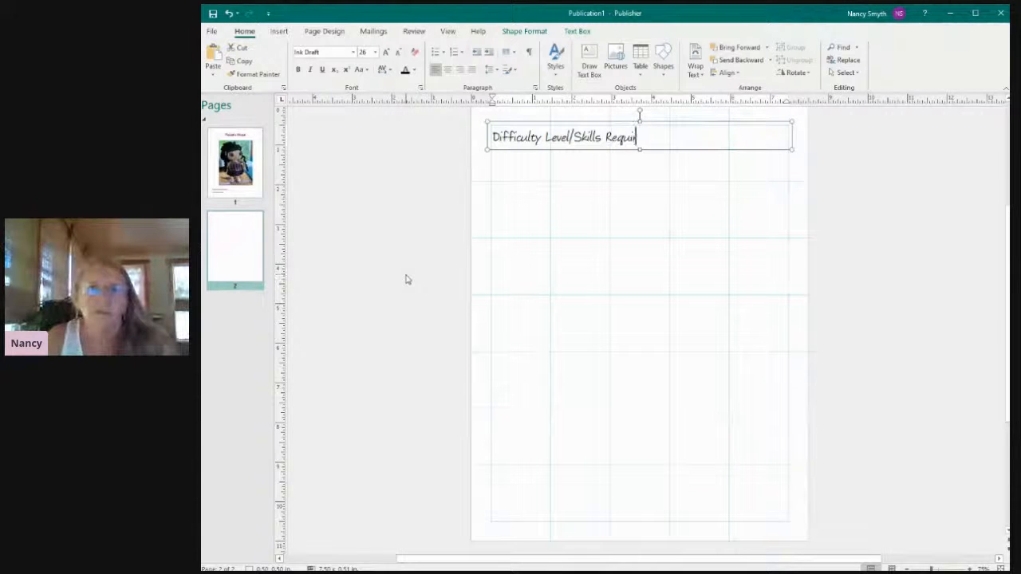
pyautogui.write(':')
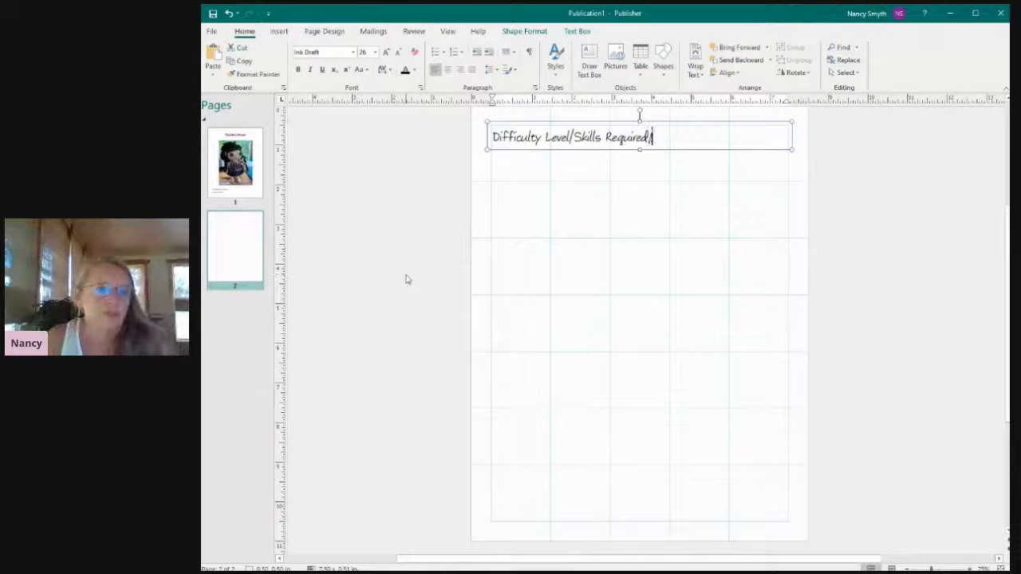
# Extend the page 2 heading to read "Difficulty Level/Skills Required/Techniques Used:".
pyautogui.click(406, 279)
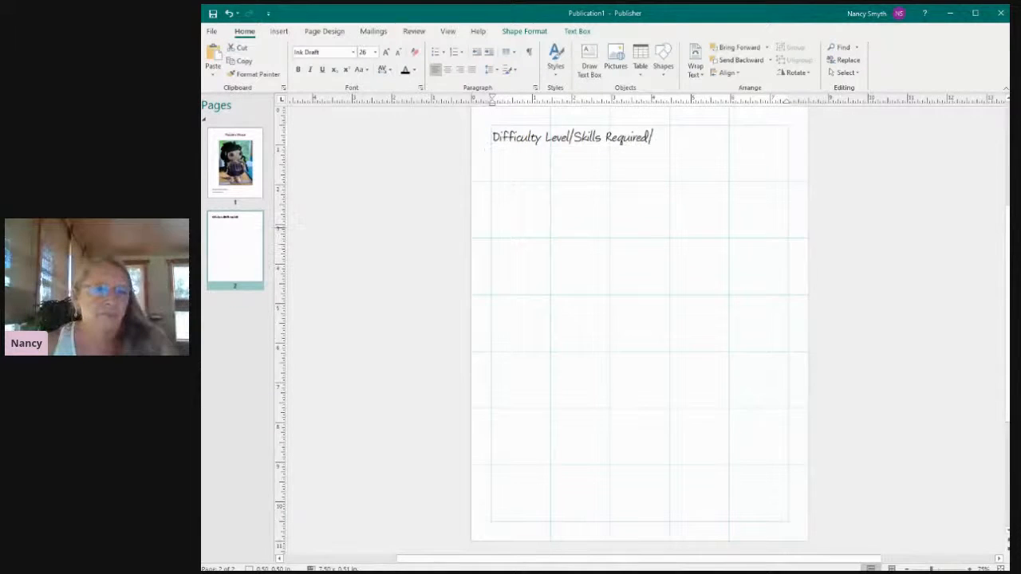
pyautogui.click(683, 138)
pyautogui.write('Techniques Used')
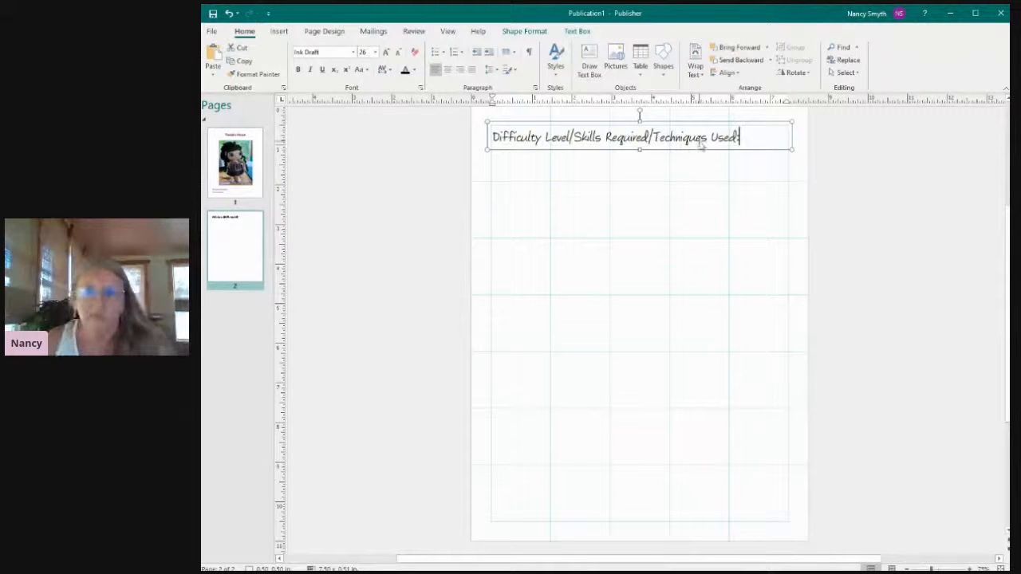
pyautogui.write(':')
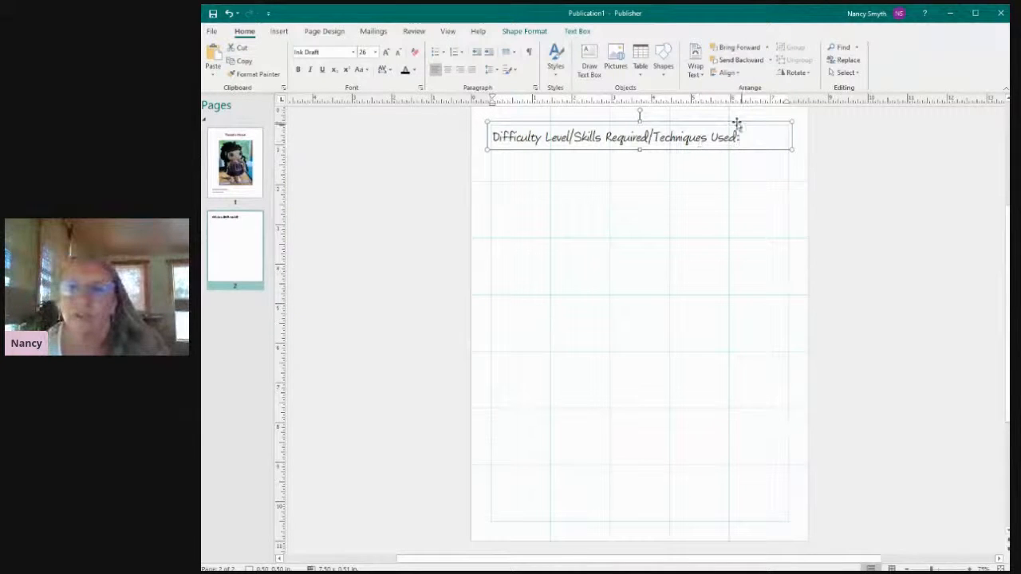
# Change the font color of the whole page 2 heading to the rose-red scheme color.
pyautogui.moveTo(745, 138); pyautogui.dragTo(542, 141)
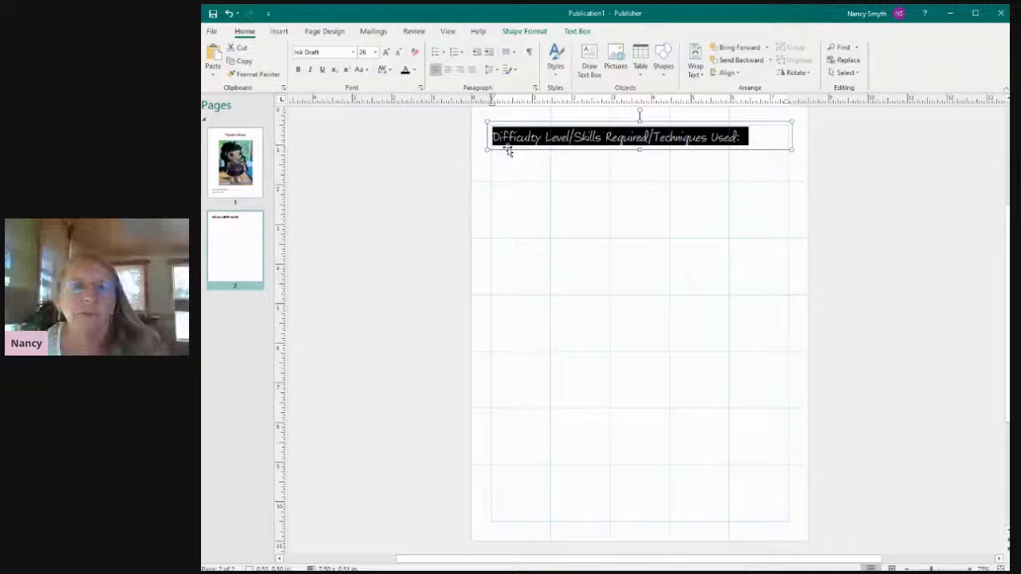
pyautogui.click(413, 70)
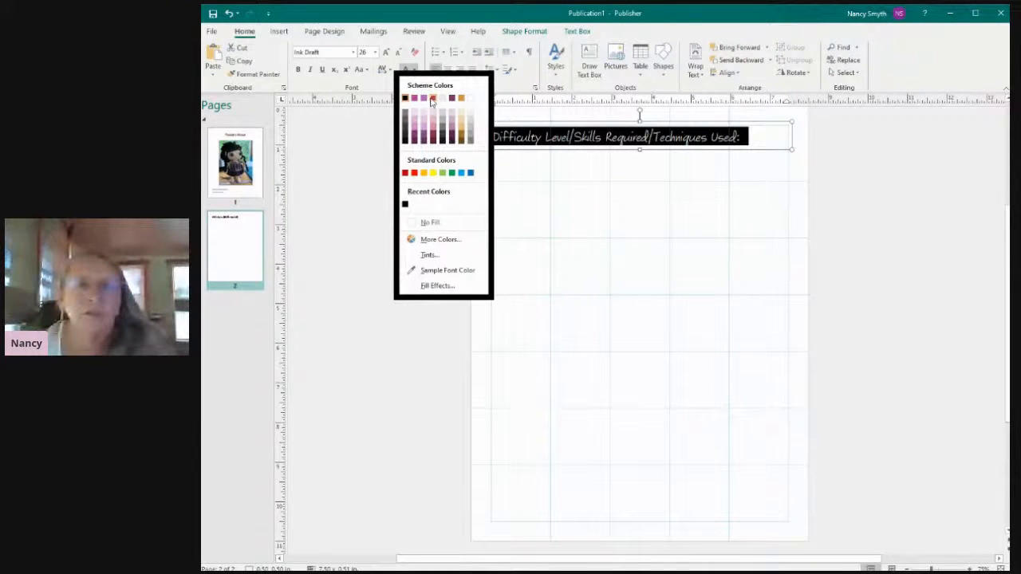
pyautogui.click(432, 99)
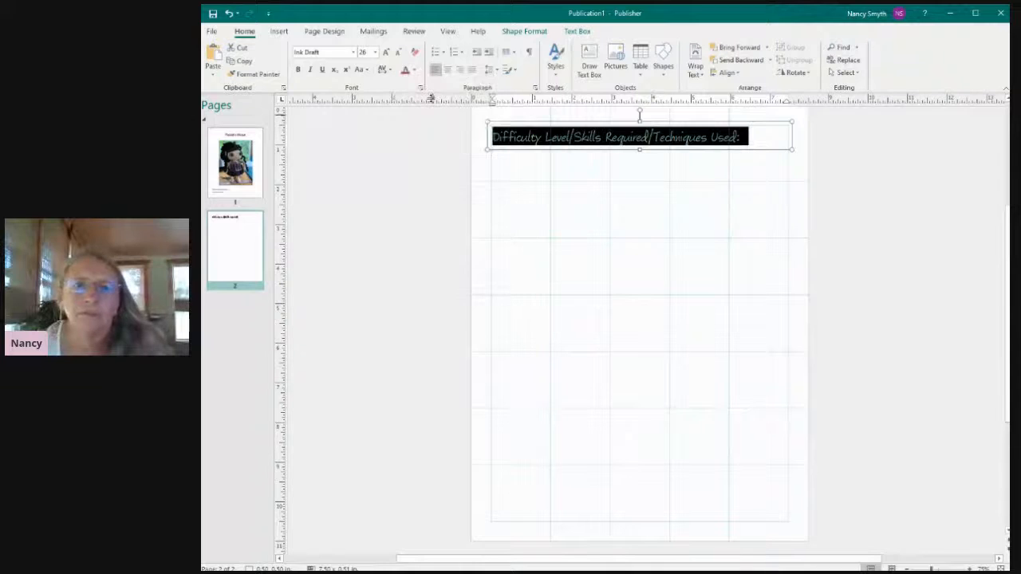
pyautogui.click(511, 176)
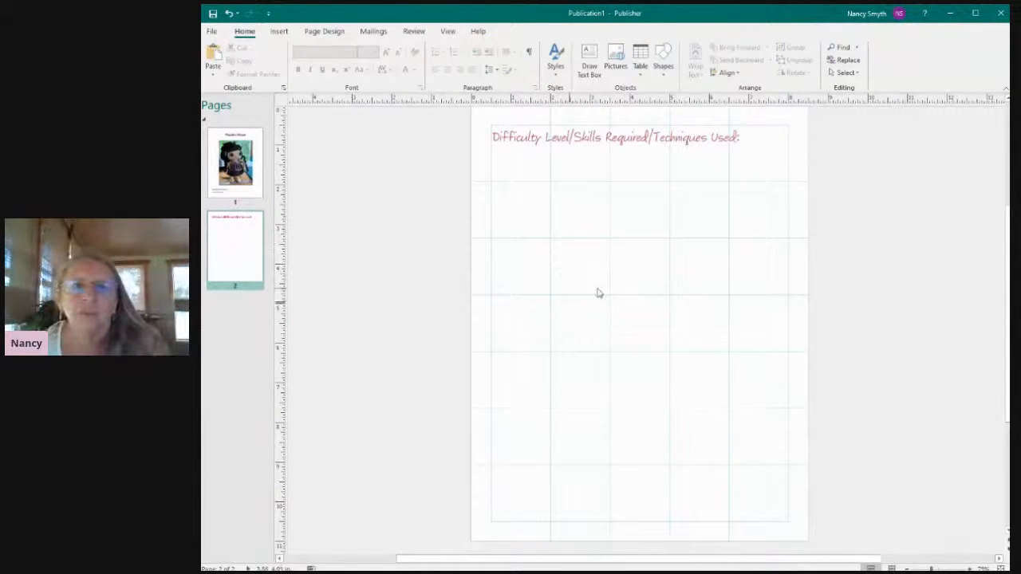
# Draw a size 11 text box about 2.19 inches tall below the heading, with its left edge indented to a width of about 6.99 inches.
pyautogui.click(591, 65)
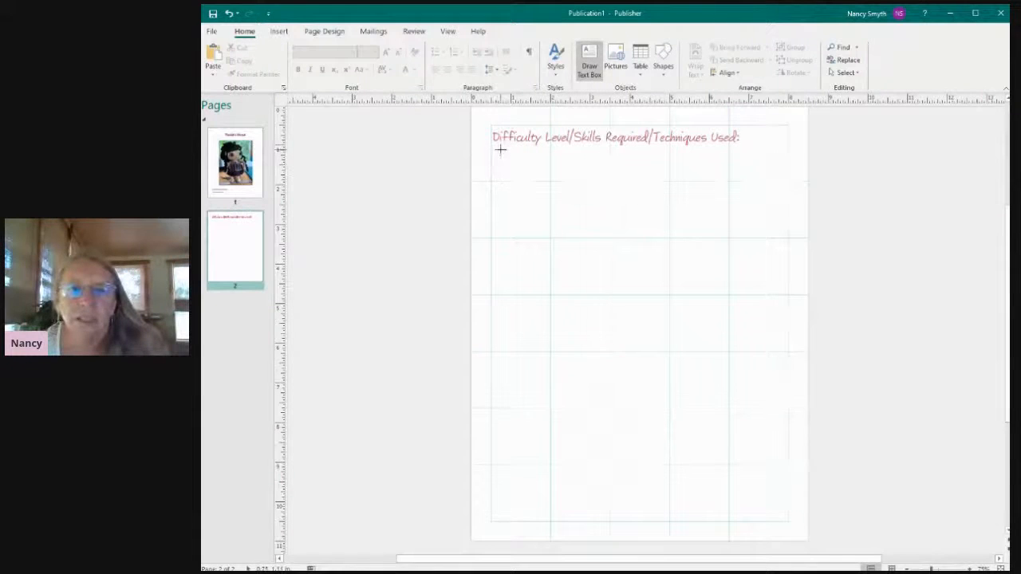
pyautogui.moveTo(489, 151)
pyautogui.mouseDown()
pyautogui.moveTo(755, 201)
pyautogui.moveTo(792, 226)
pyautogui.moveTo(788, 238)
pyautogui.mouseUp()
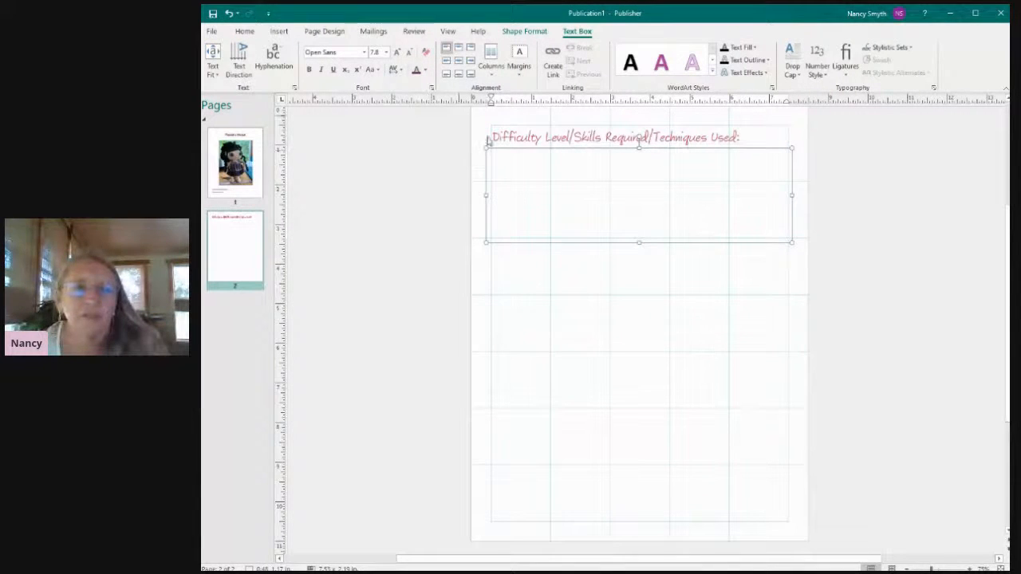
pyautogui.click(387, 52)
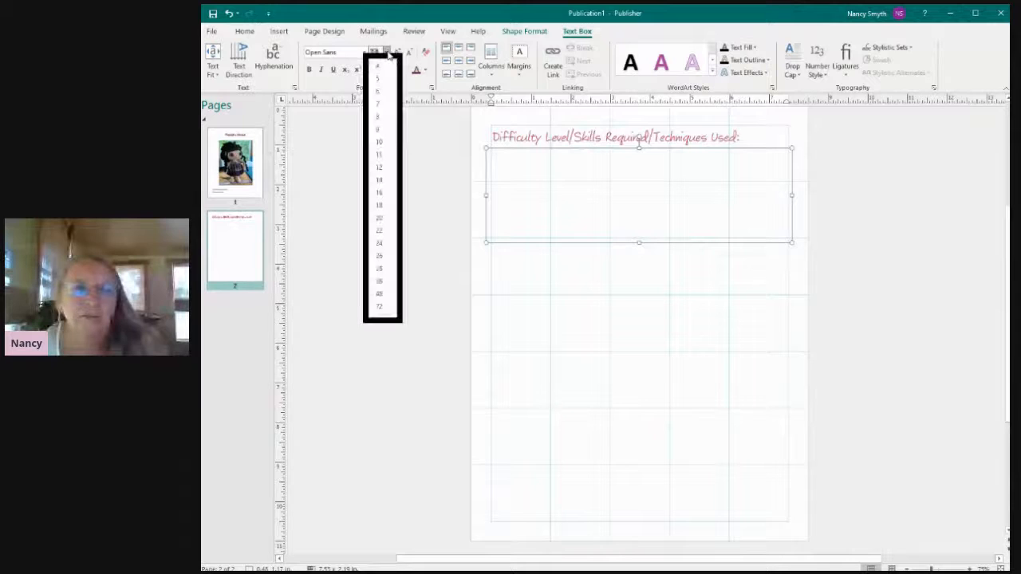
pyautogui.click(380, 155)
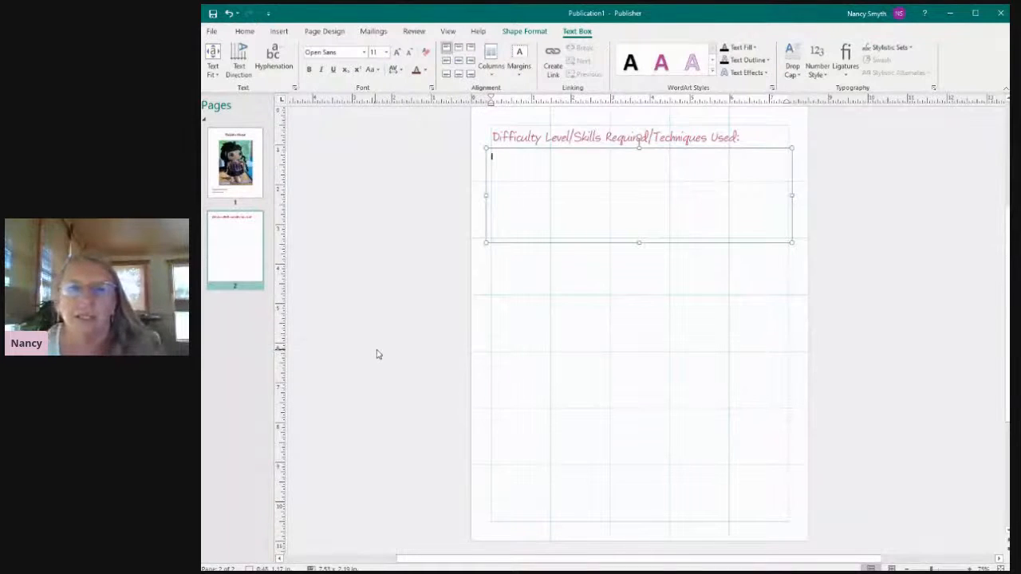
pyautogui.moveTo(486, 194); pyautogui.dragTo(509, 193)
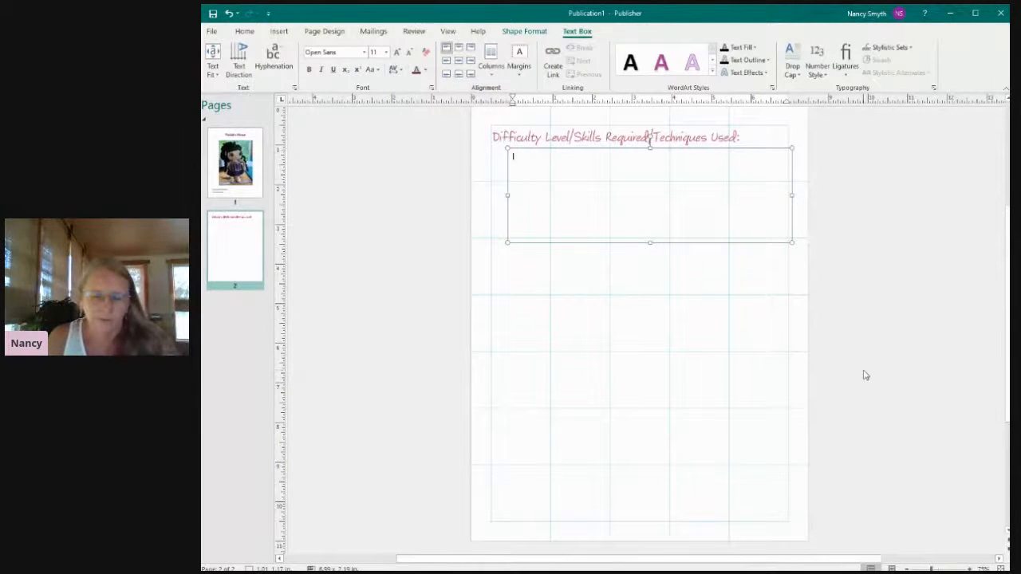
# Enter the labels "Difficulty:", "Skills Required:" and "Techniques Used:" on separate lines in the new text box.
pyautogui.write('Difficulty:')
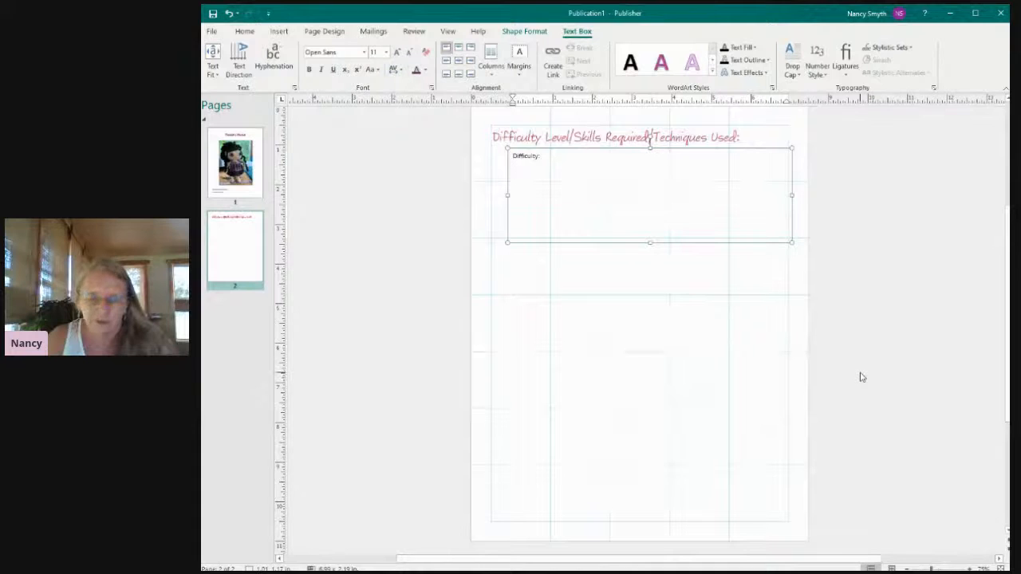
pyautogui.write('Skil')
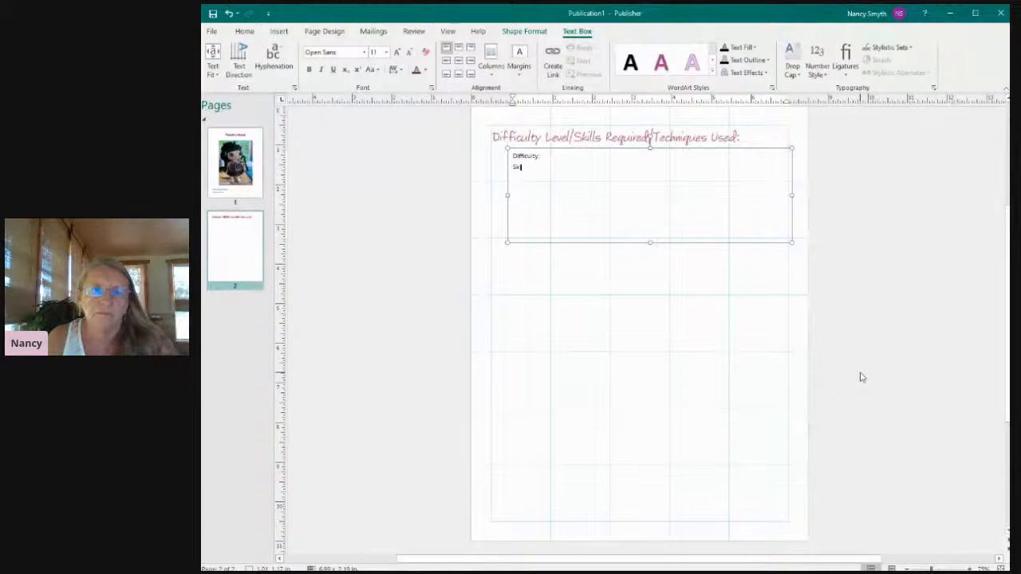
pyautogui.write('ls R')
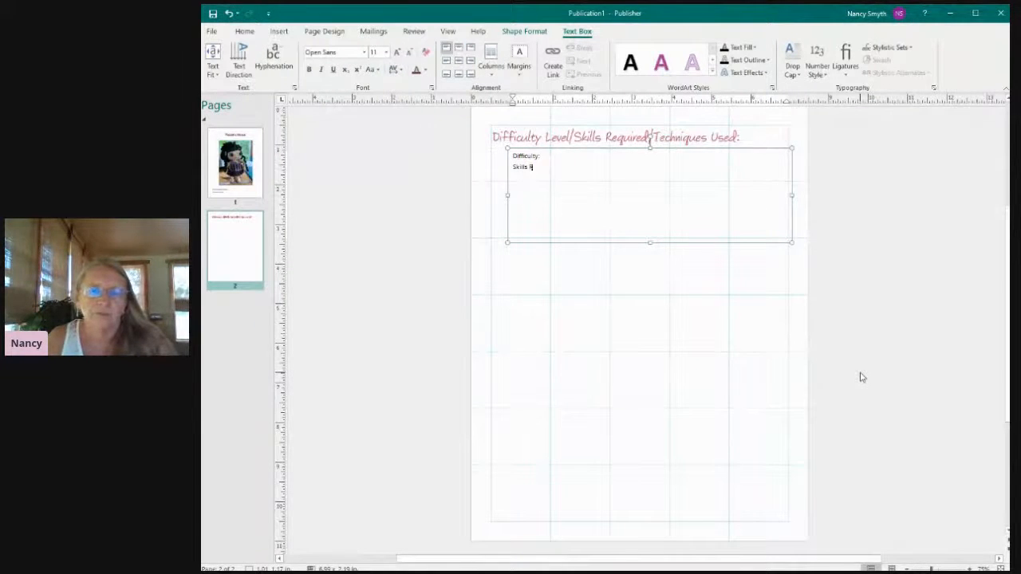
pyautogui.write('equired: ')
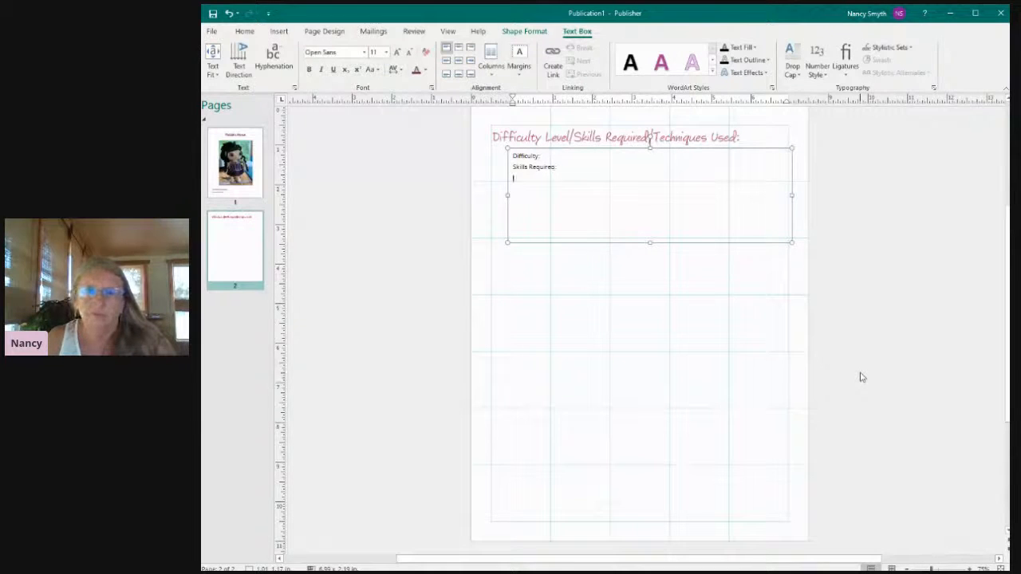
pyautogui.write('Techniques Used')
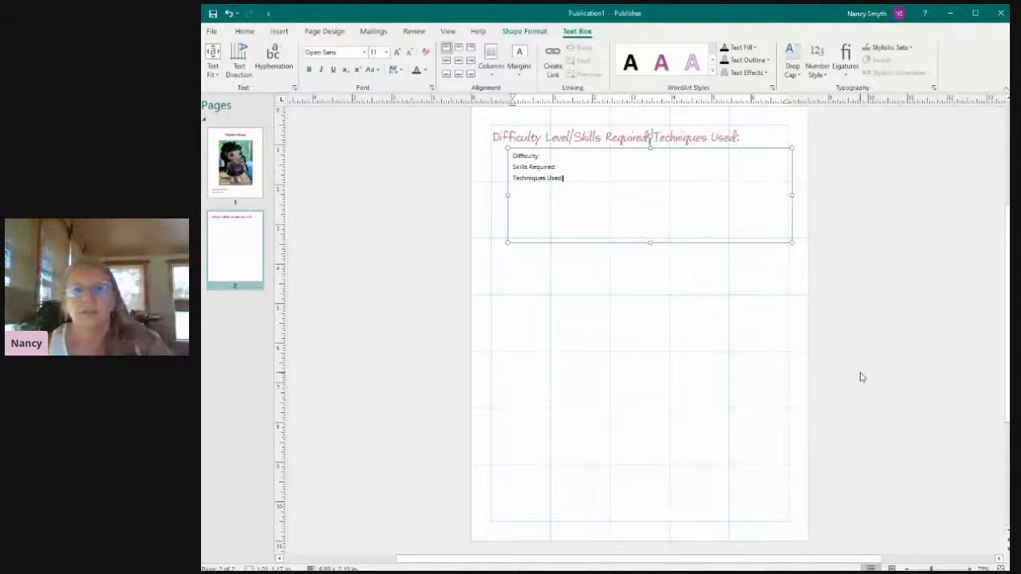
pyautogui.write(':')
pyautogui.click(745, 431)
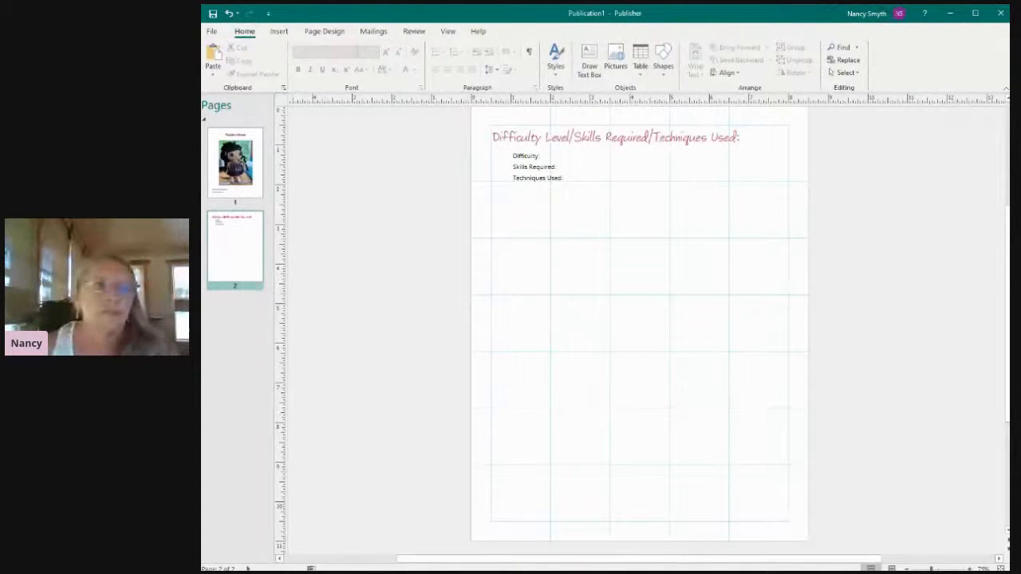
# Examine the print preview of pages 2 and 1, then return to the publication and minimize its window.
pyautogui.click(211, 32)
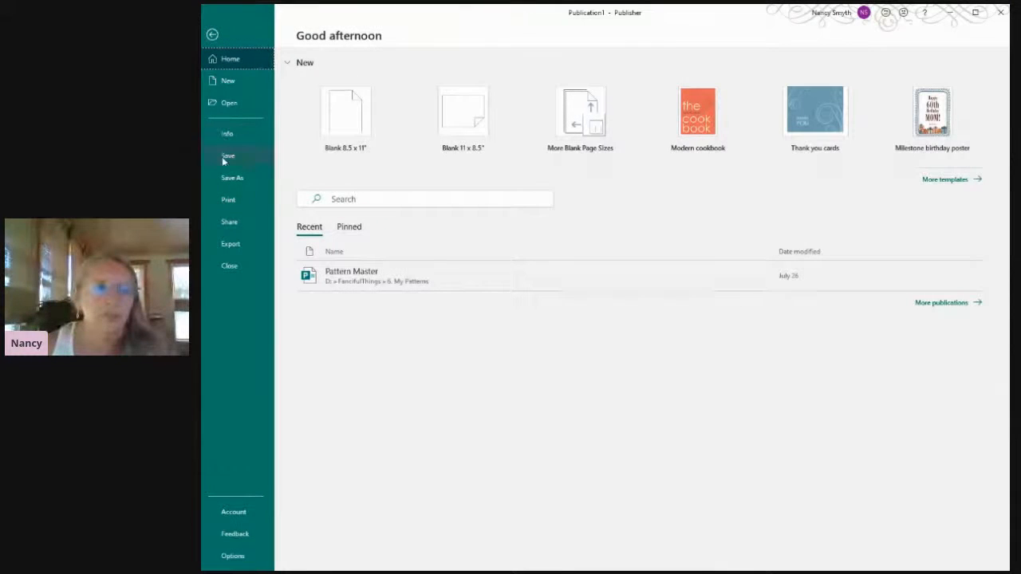
pyautogui.click(227, 201)
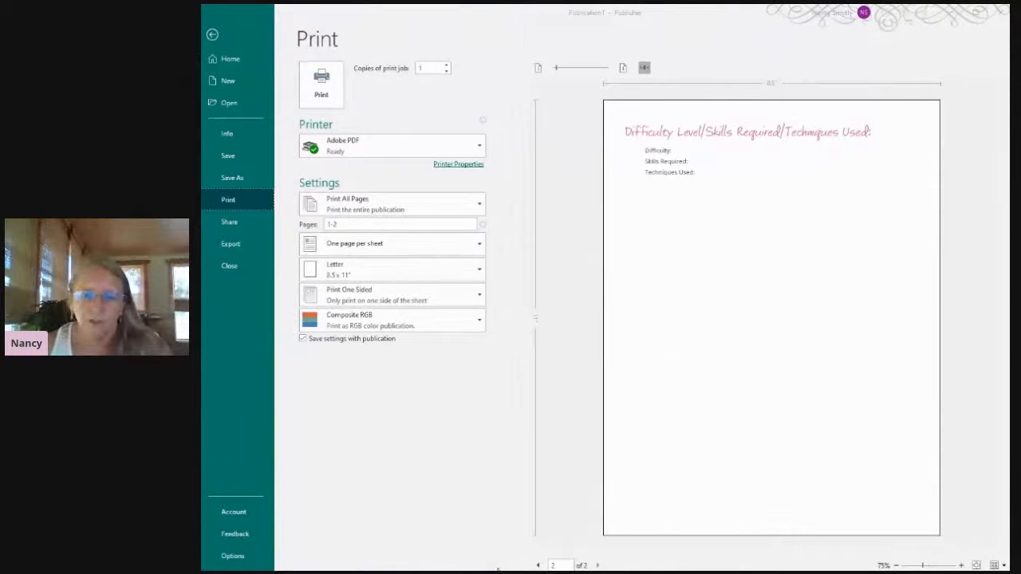
pyautogui.click(538, 565)
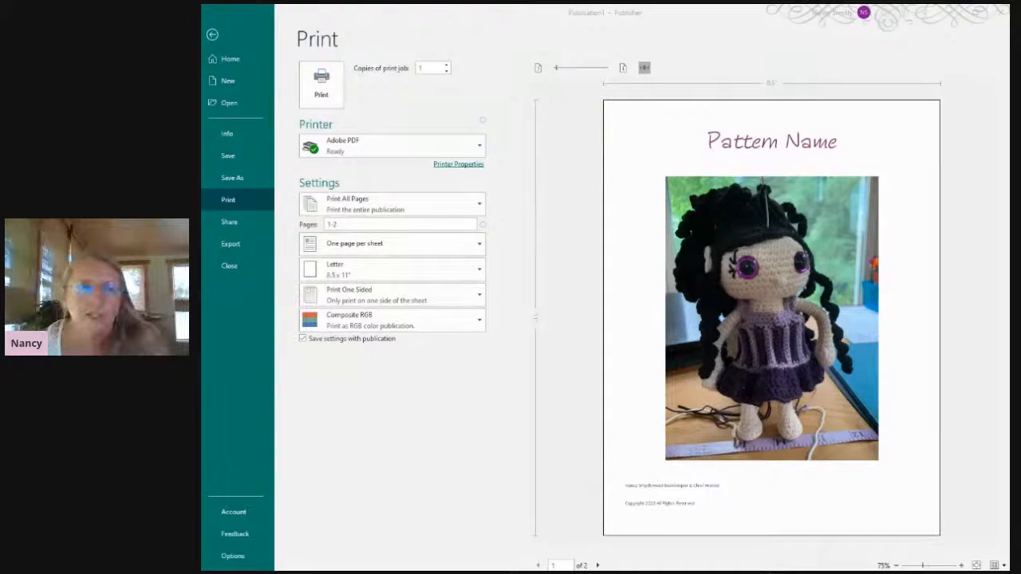
pyautogui.click(214, 38)
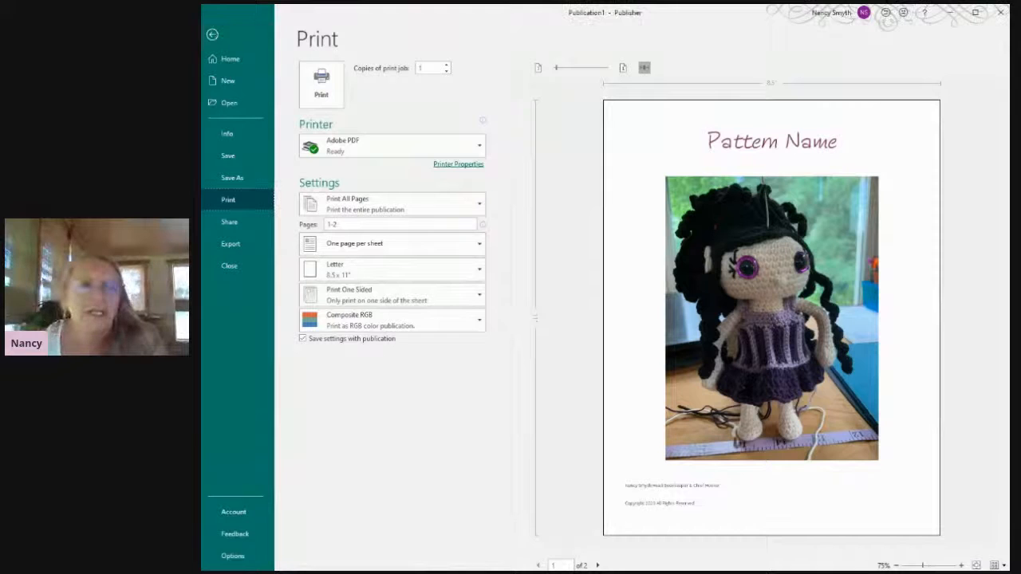
pyautogui.click(212, 35)
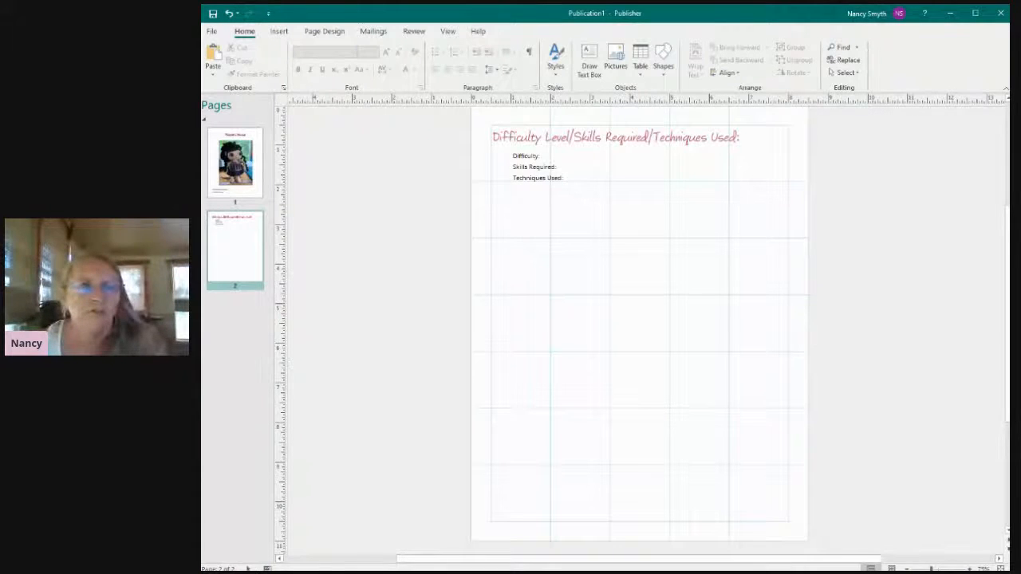
pyautogui.click(950, 13)
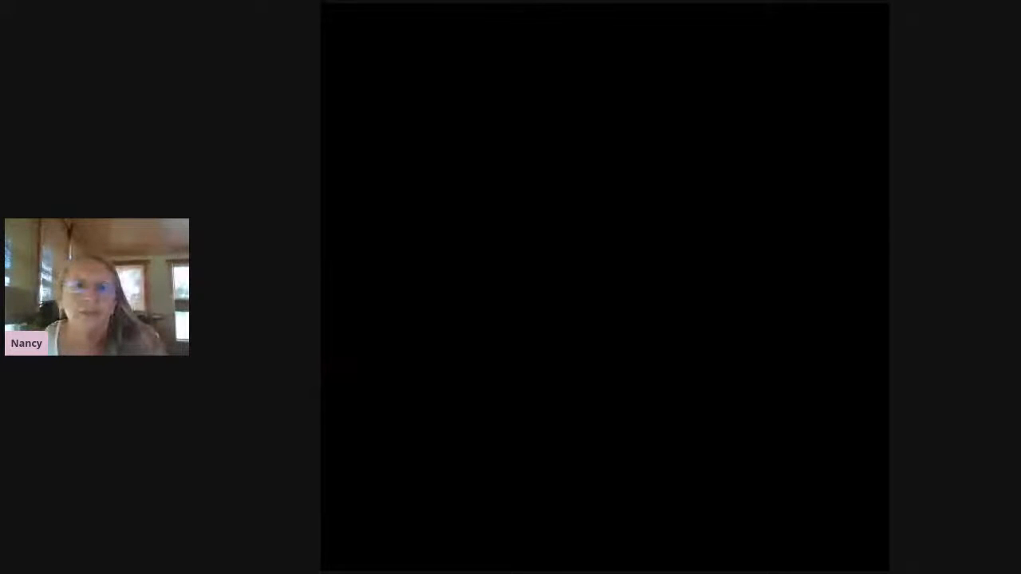
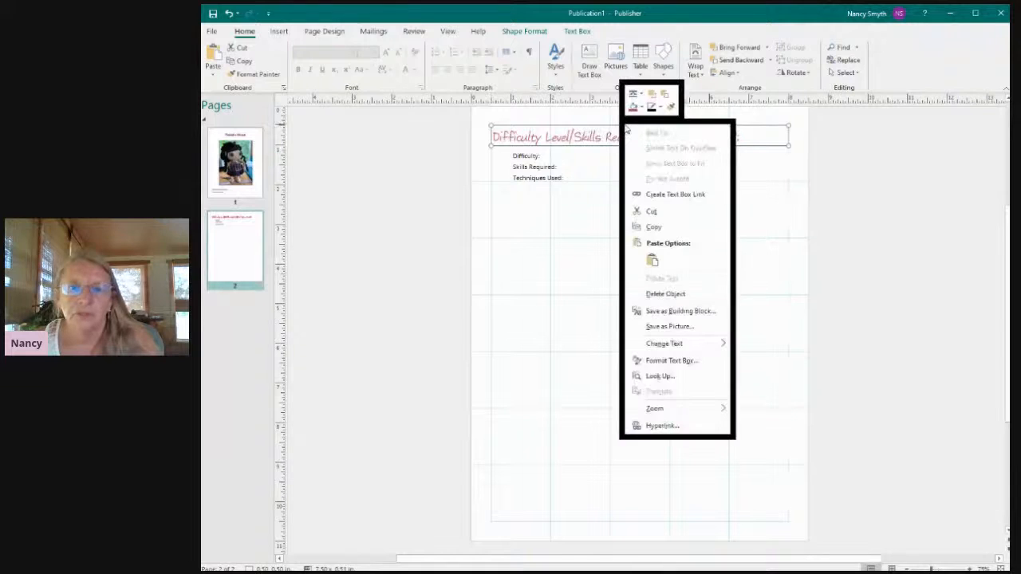
# Copy the page 2 heading text box and paste a duplicate into the empty middle area of the page.
pyautogui.click(650, 231)
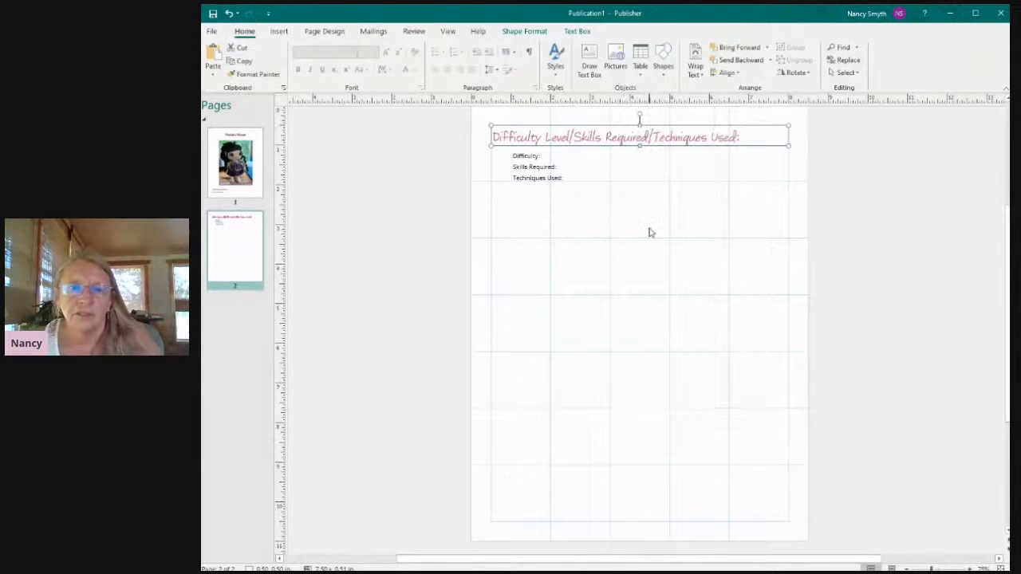
pyautogui.hotkey('ctrl', 'v')
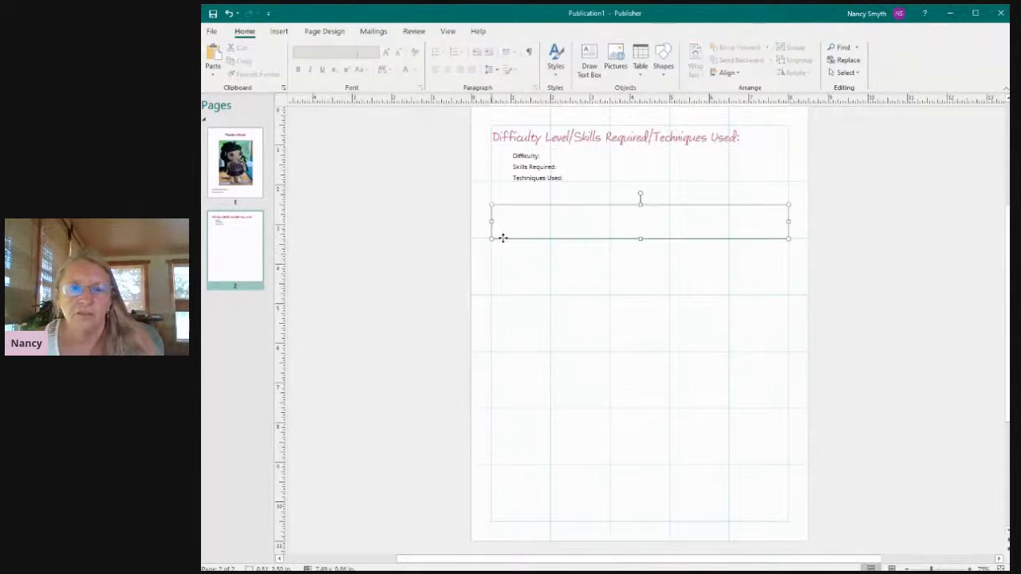
pyautogui.rightClick(502, 237)
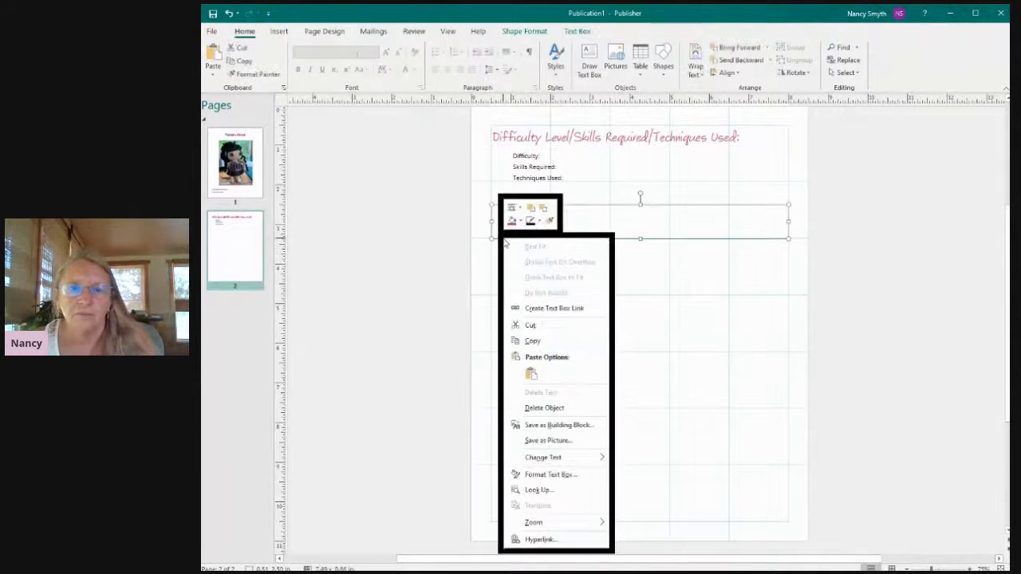
pyautogui.click(634, 226)
pyautogui.click(534, 227)
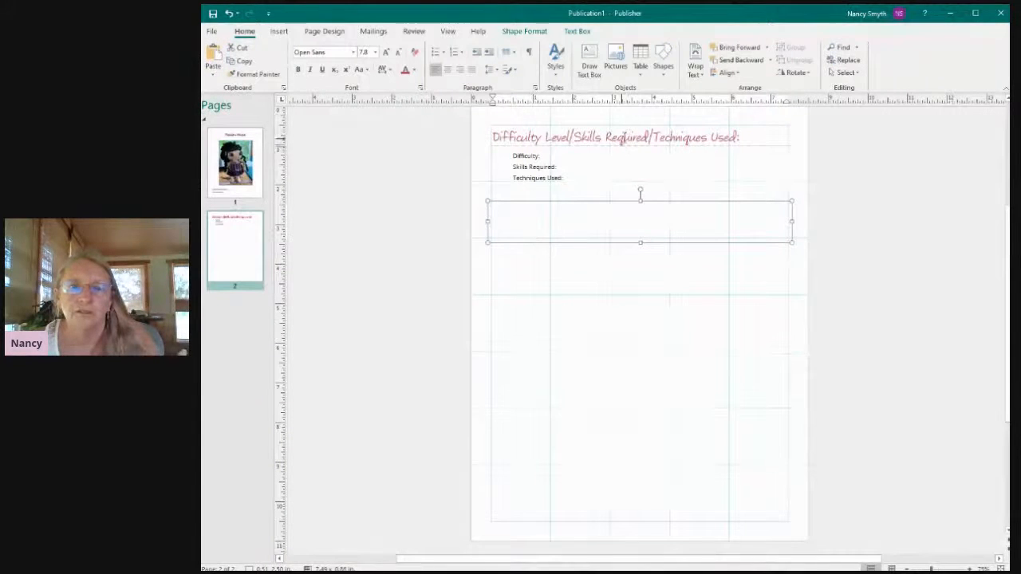
pyautogui.moveTo(550, 297); pyautogui.dragTo(549, 287)
pyautogui.rightClick(532, 296)
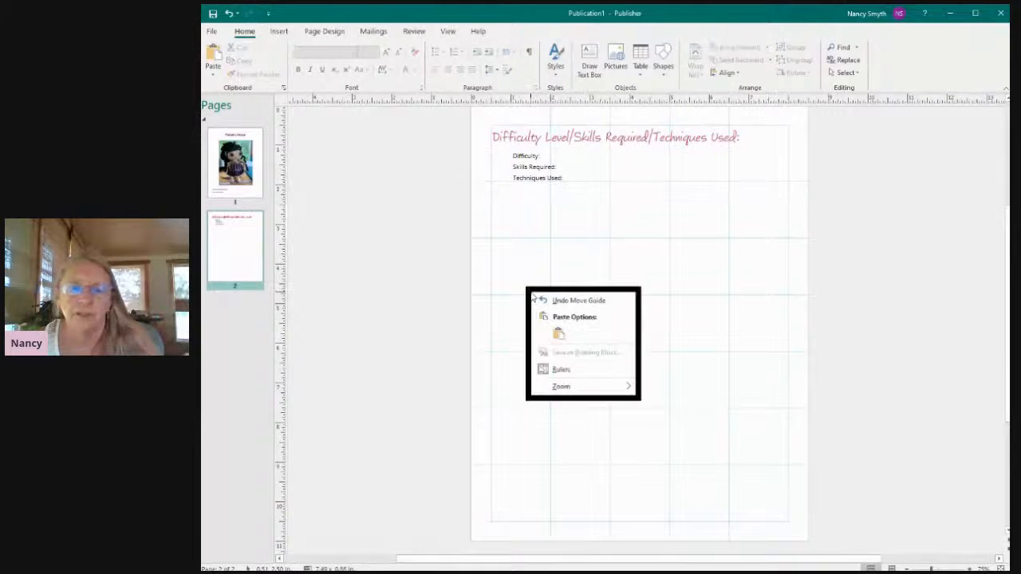
pyautogui.click(561, 333)
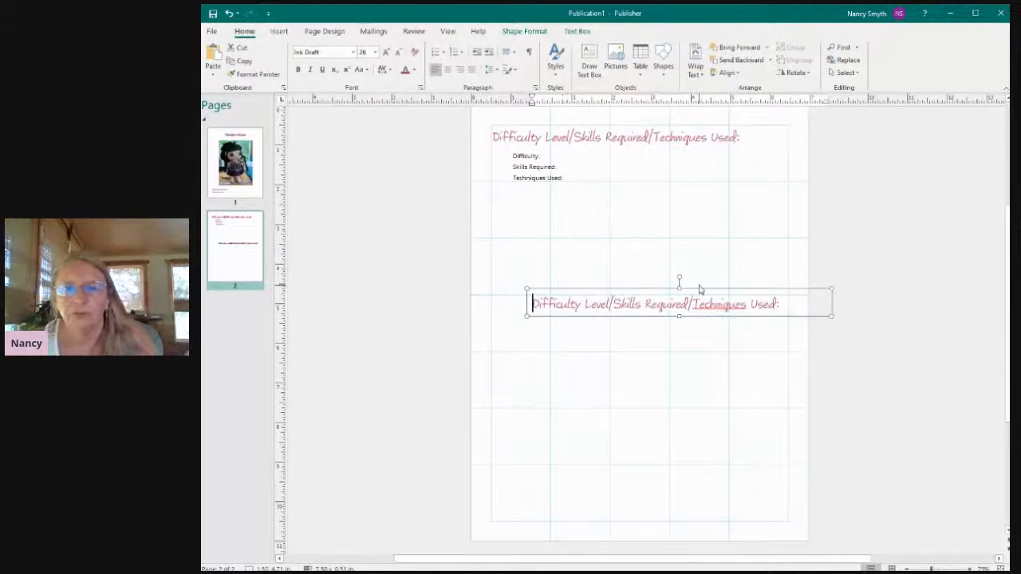
# Move the duplicated heading to line up with the page's left margin, directly below the original heading.
pyautogui.click(697, 293)
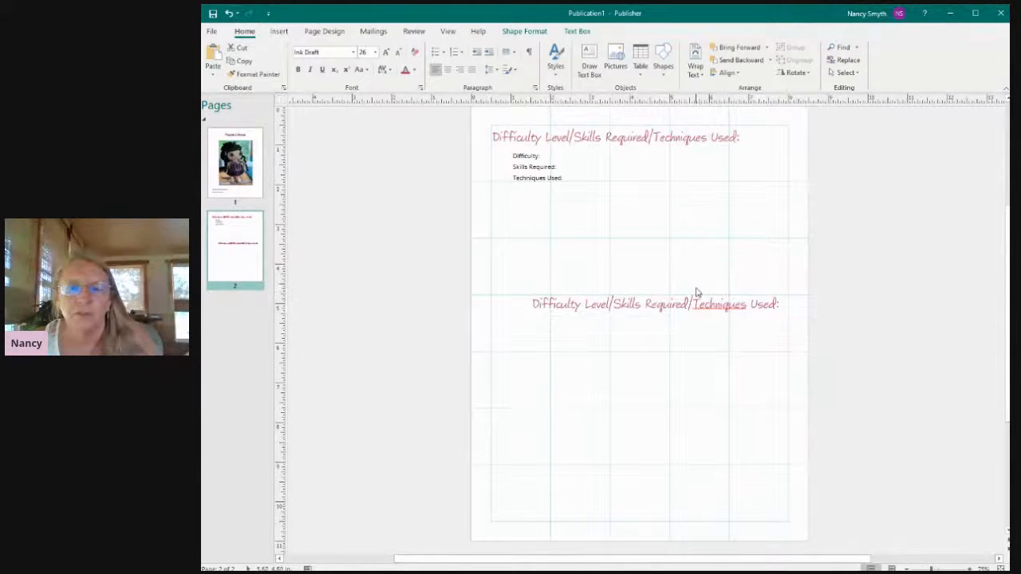
pyautogui.moveTo(686, 296); pyautogui.dragTo(647, 277)
pyautogui.click(888, 253)
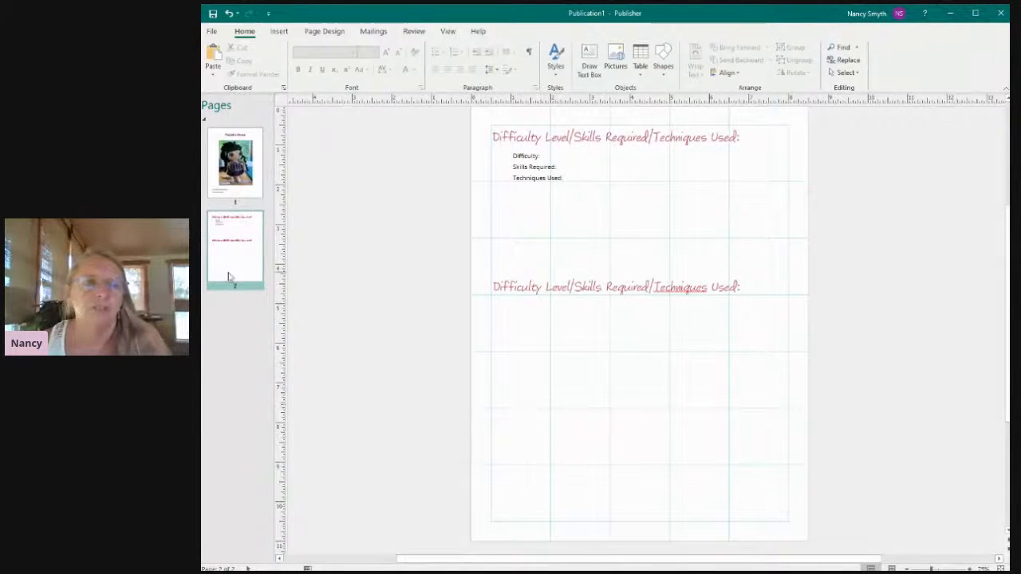
# Examine the print preview of pages 2 and 1, then return to the publication.
pyautogui.click(212, 31)
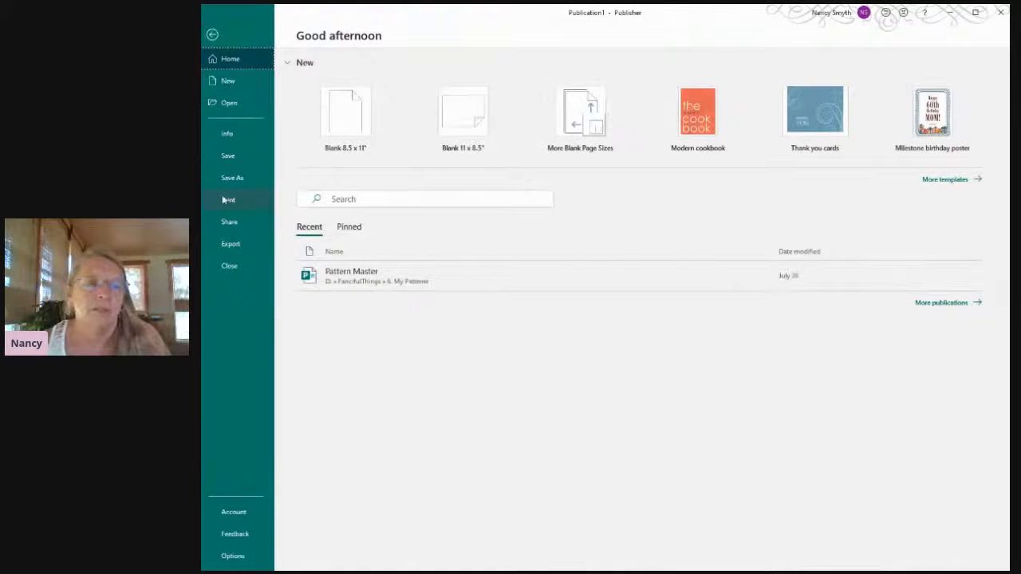
pyautogui.click(227, 201)
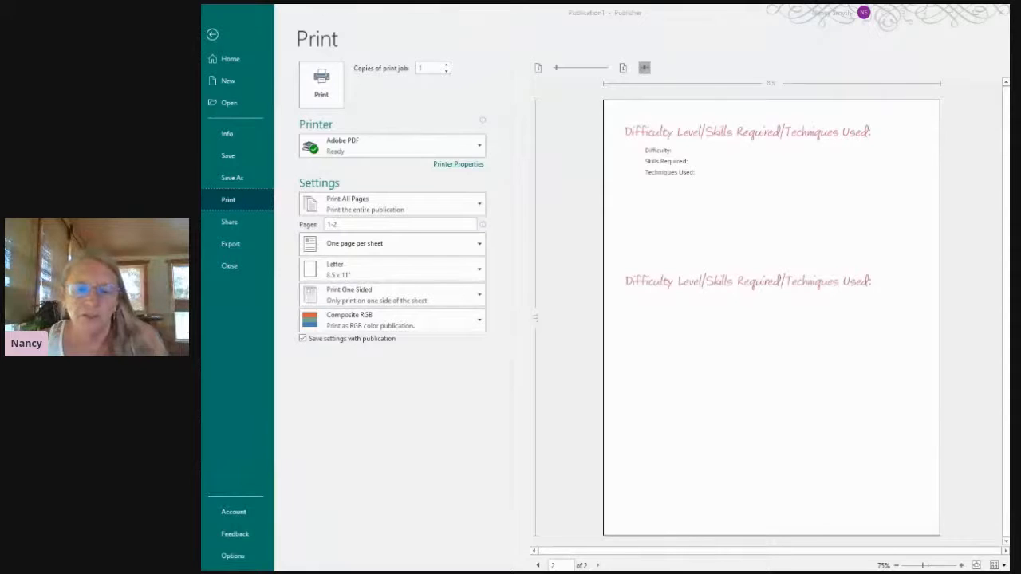
pyautogui.click(538, 565)
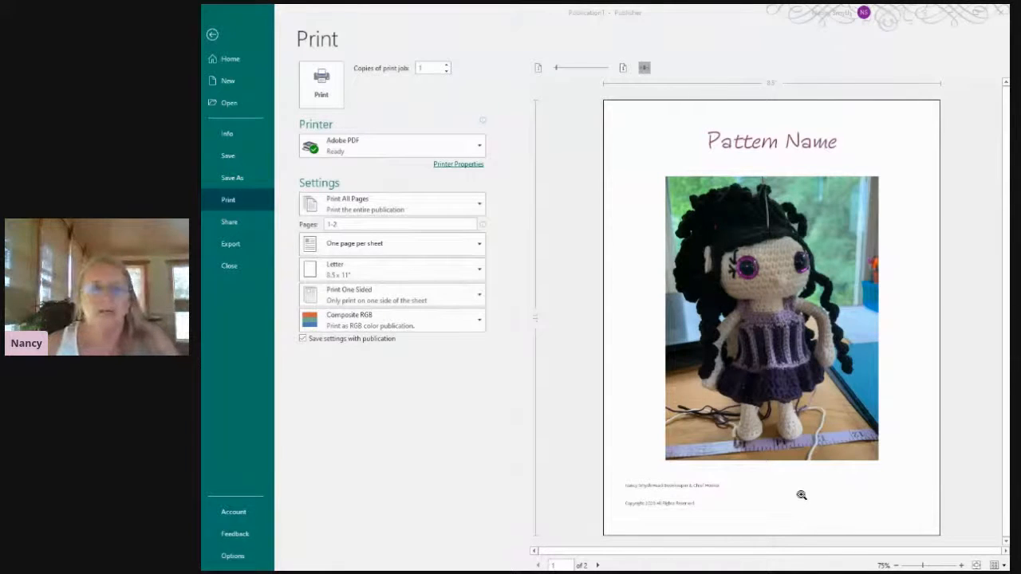
pyautogui.click(212, 35)
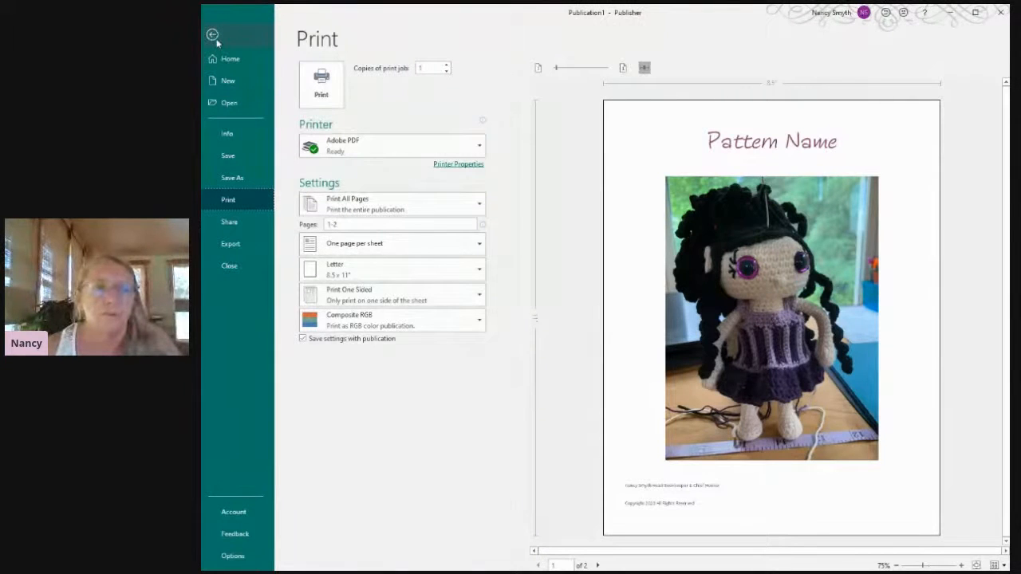
pyautogui.click(213, 36)
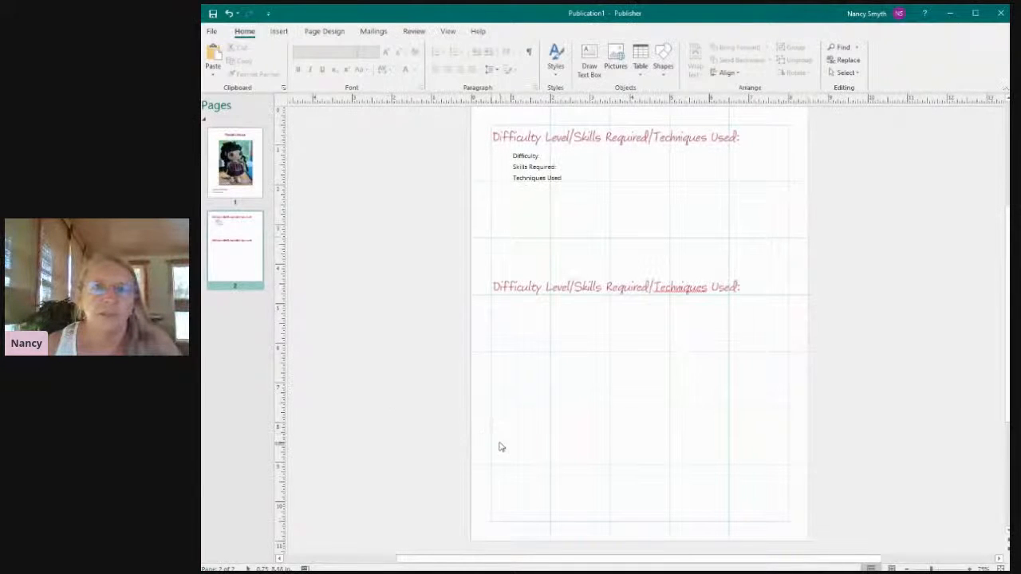
# Draw a text box about 3.84 by 2.88 inches below the second heading at the left margin and enter "Text text text".
pyautogui.click(589, 58)
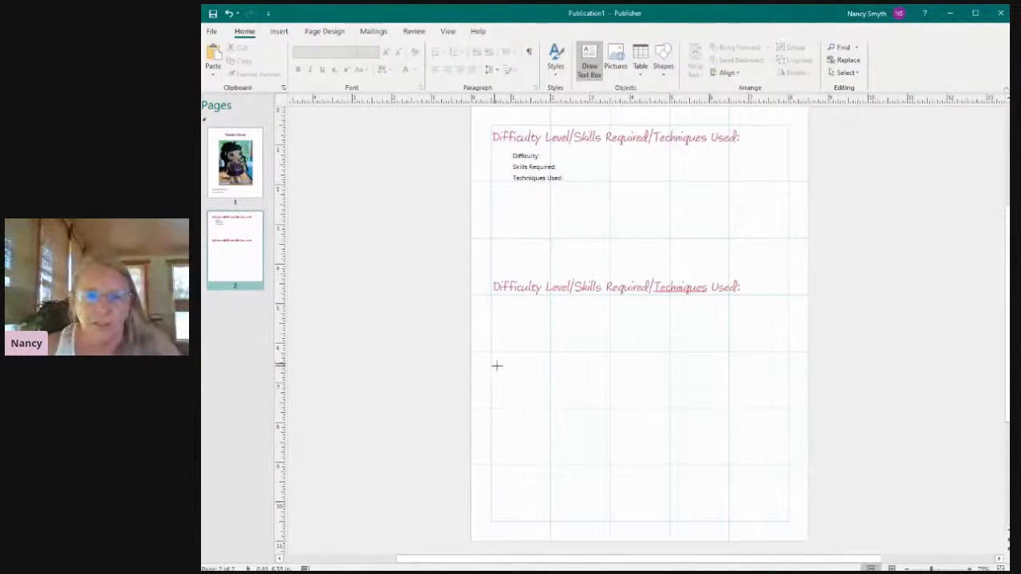
pyautogui.moveTo(490, 352)
pyautogui.mouseDown()
pyautogui.moveTo(604, 365)
pyautogui.moveTo(640, 397)
pyautogui.moveTo(642, 467)
pyautogui.mouseUp()
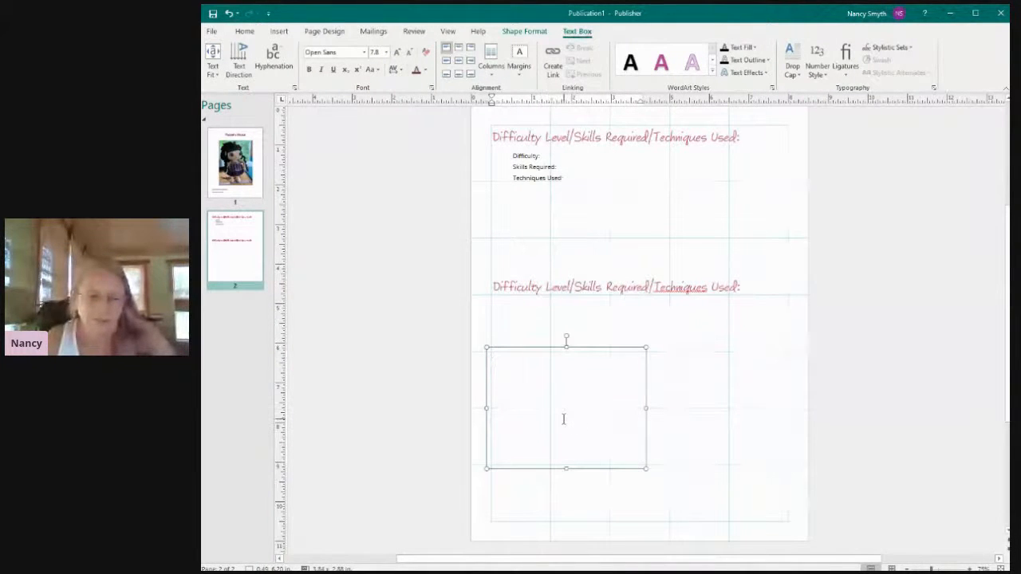
pyautogui.write('Text w')
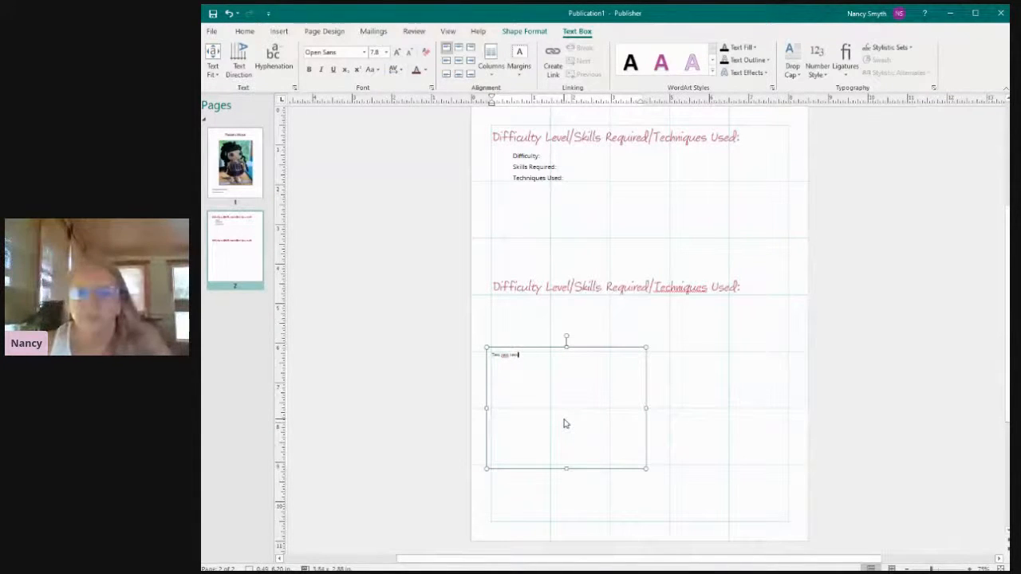
pyautogui.click(742, 390)
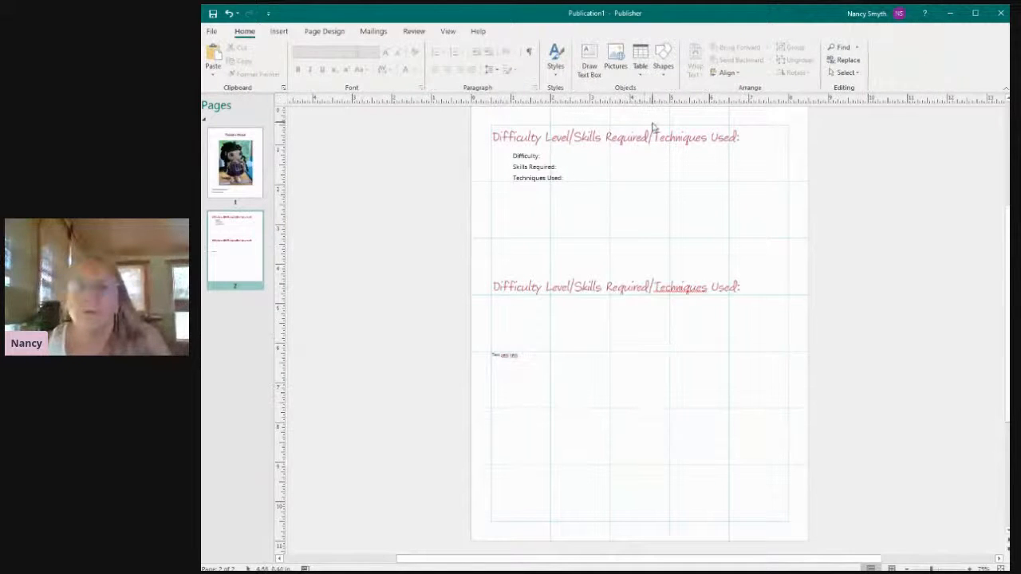
# Insert the crocheted doll head photo from the pattern template folder onto page 2.
pyautogui.click(615, 60)
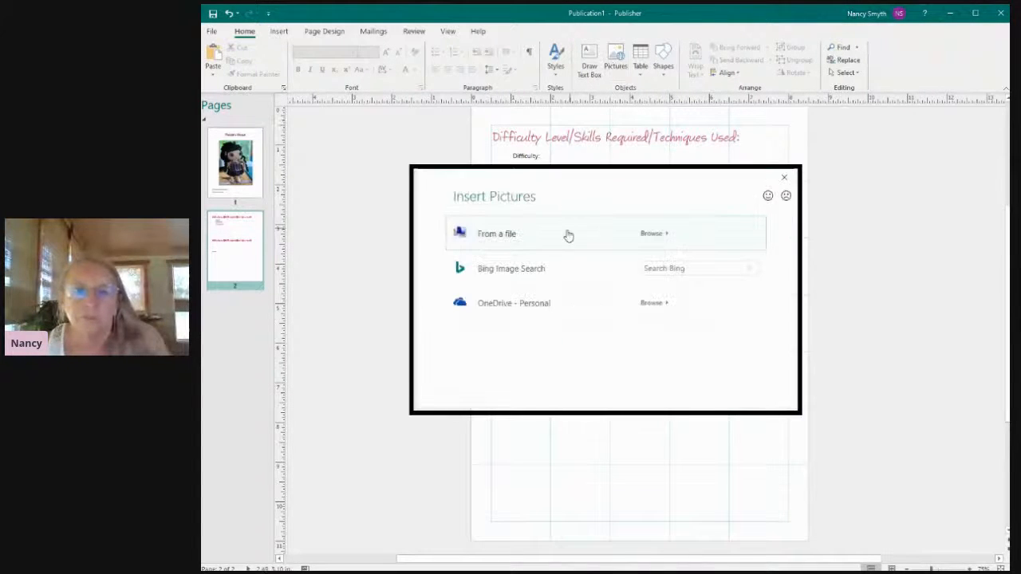
pyautogui.click(510, 245)
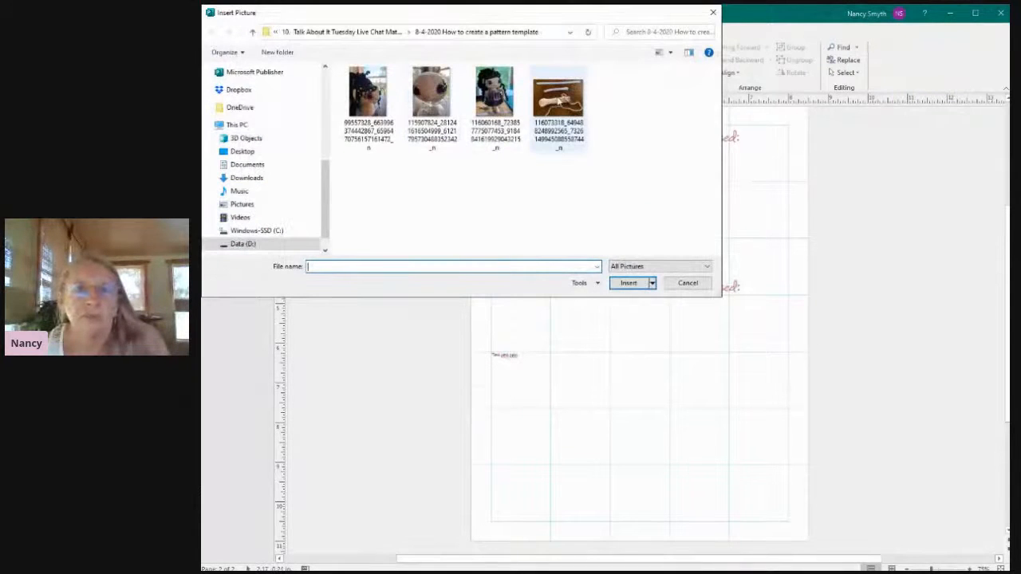
pyautogui.click(435, 94)
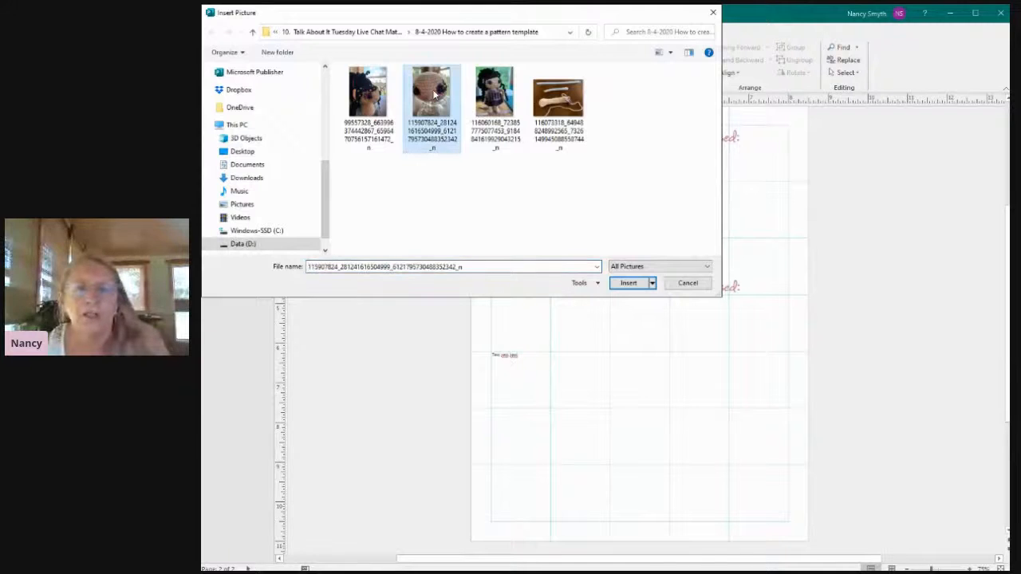
pyautogui.click(629, 283)
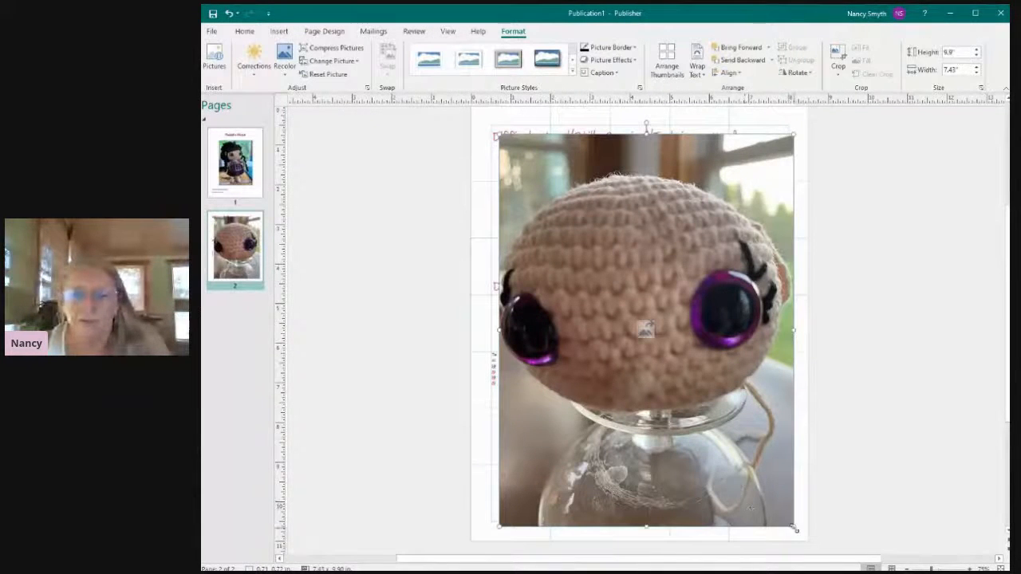
# Shrink the doll head photo to about 3.11 by 4.15 inches and place it beside the text box at the right margin.
pyautogui.moveTo(794, 528); pyautogui.dragTo(614, 299)
pyautogui.moveTo(555, 144); pyautogui.dragTo(734, 384)
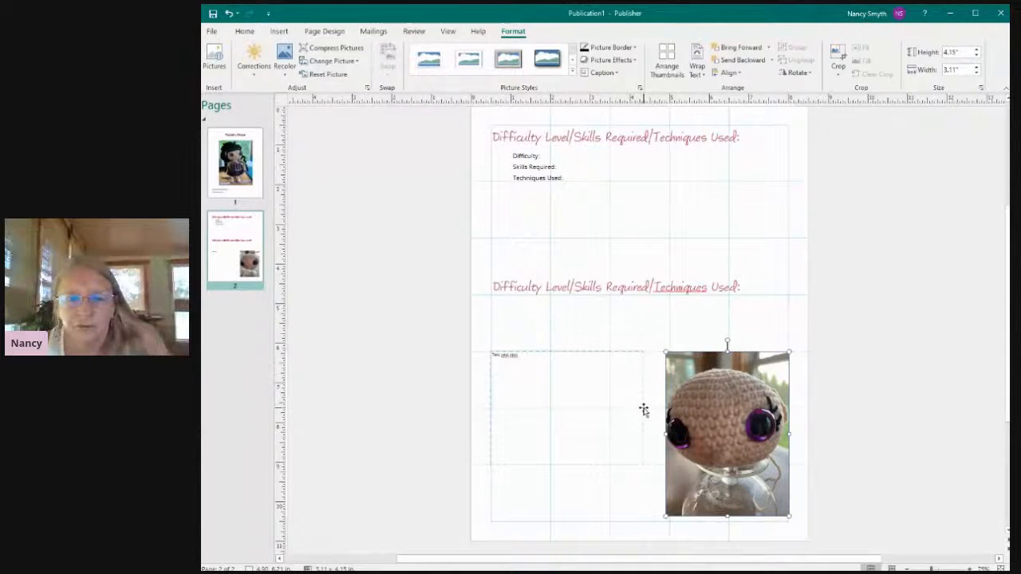
# Enlarge the text box beside the photo to about 4.21 inches wide and 4.15 inches tall, matching the photo's height.
pyautogui.click(644, 410)
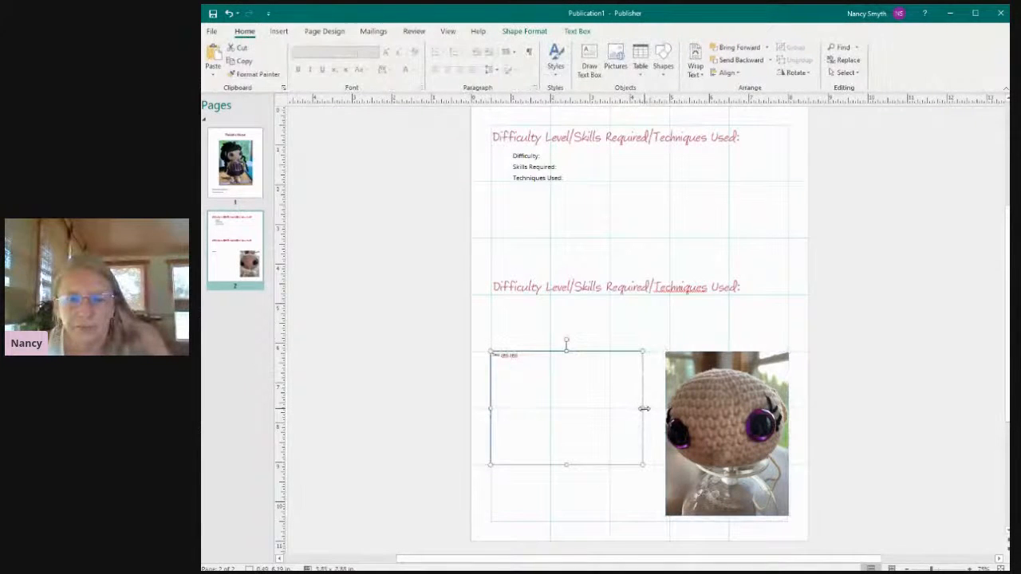
pyautogui.moveTo(644, 408); pyautogui.dragTo(654, 412)
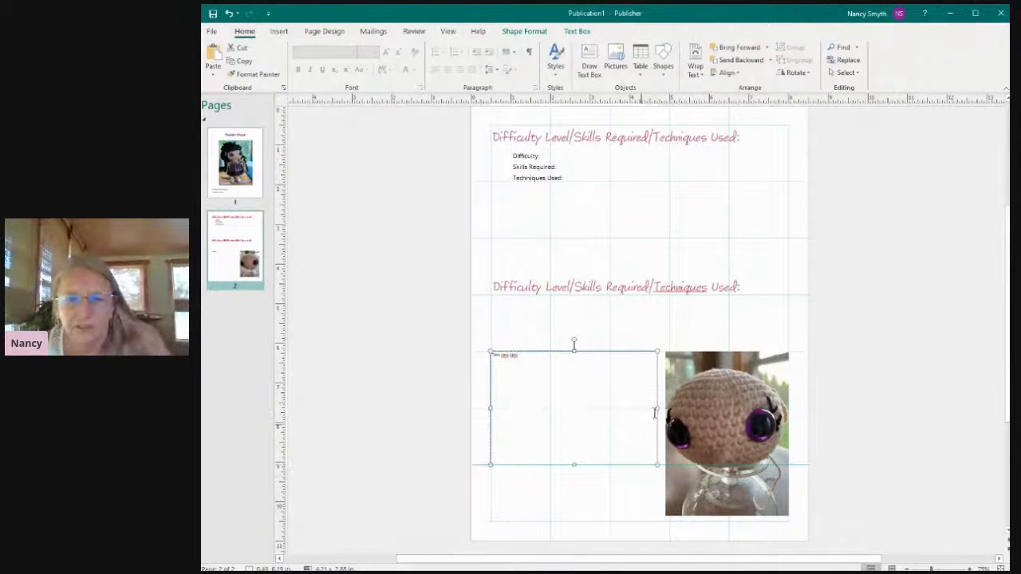
pyautogui.moveTo(574, 465); pyautogui.dragTo(580, 515)
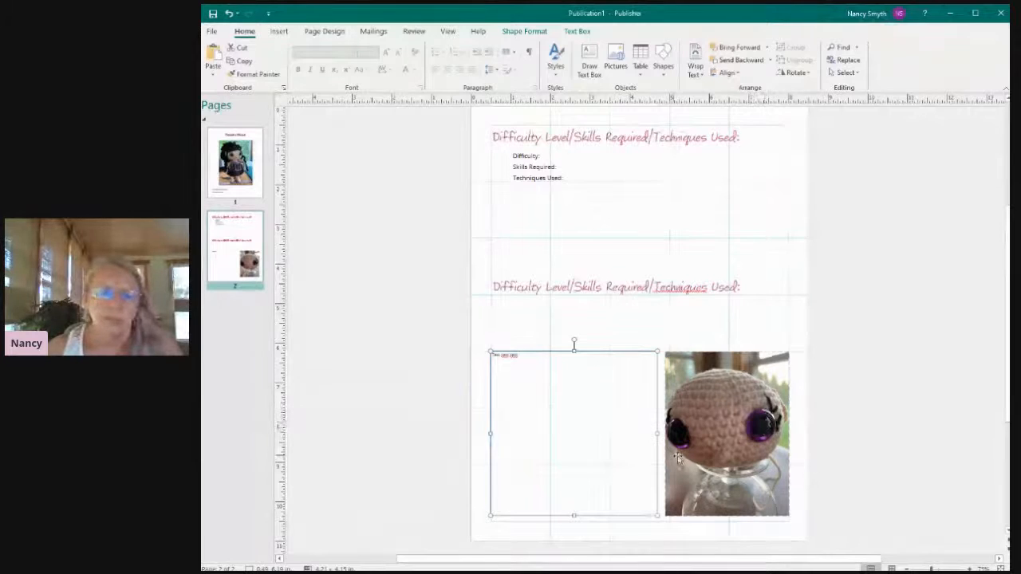
pyautogui.click(326, 328)
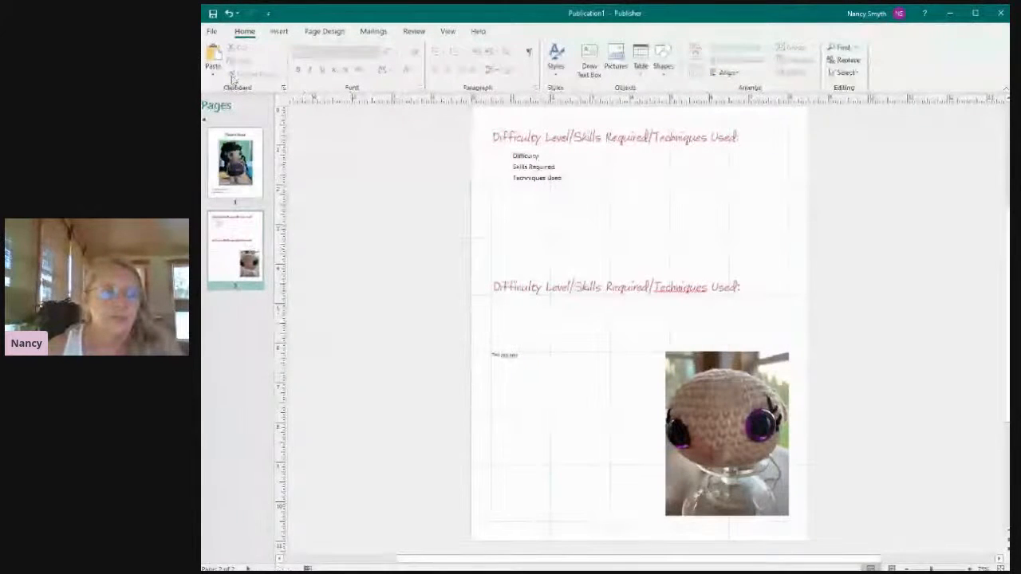
# Examine page 2 with the text and photo layout in the print preview, then return to the publication.
pyautogui.click(211, 31)
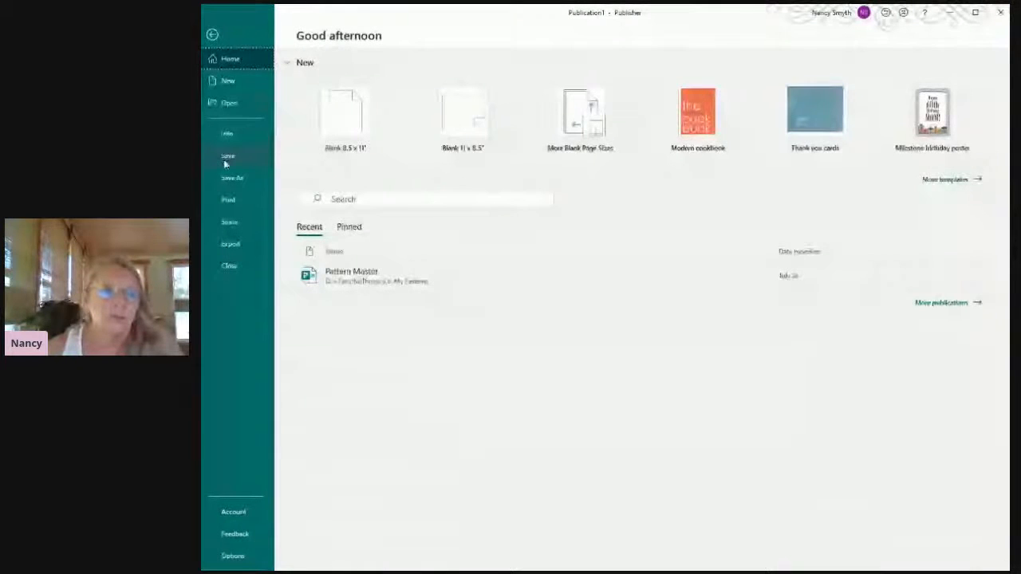
pyautogui.click(227, 199)
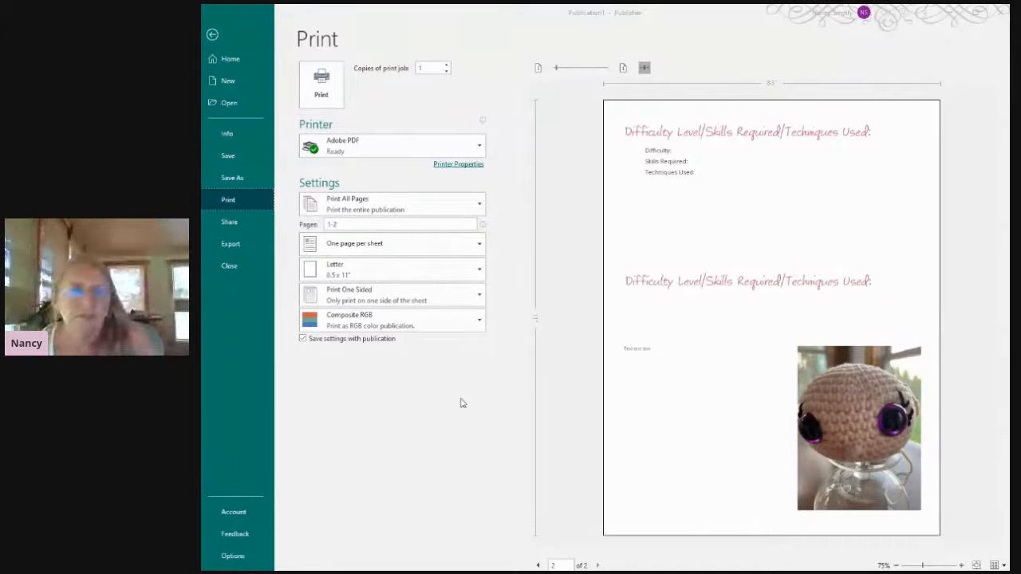
pyautogui.click(212, 34)
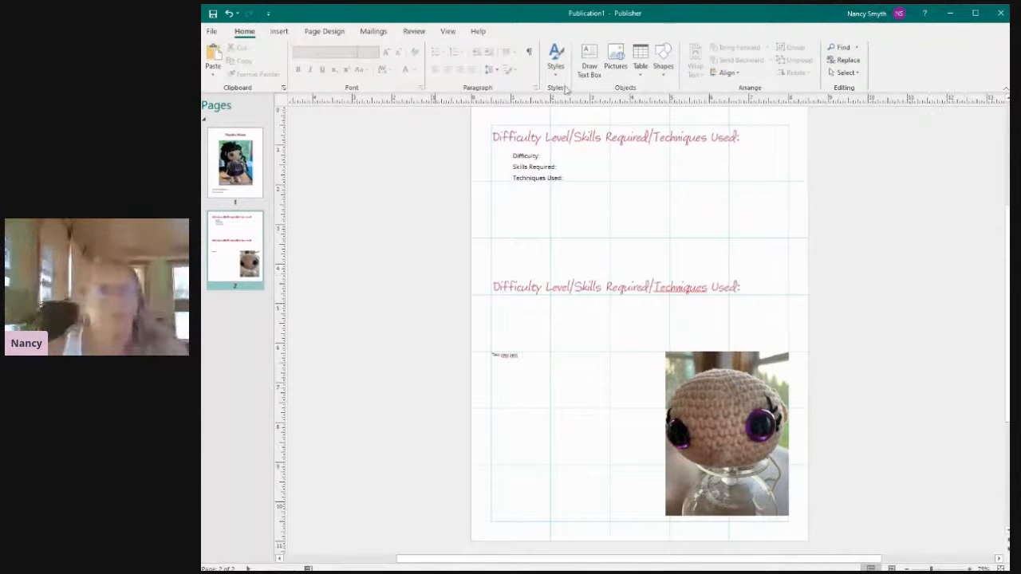
# Close the publication without saving its changes.
pyautogui.click(212, 32)
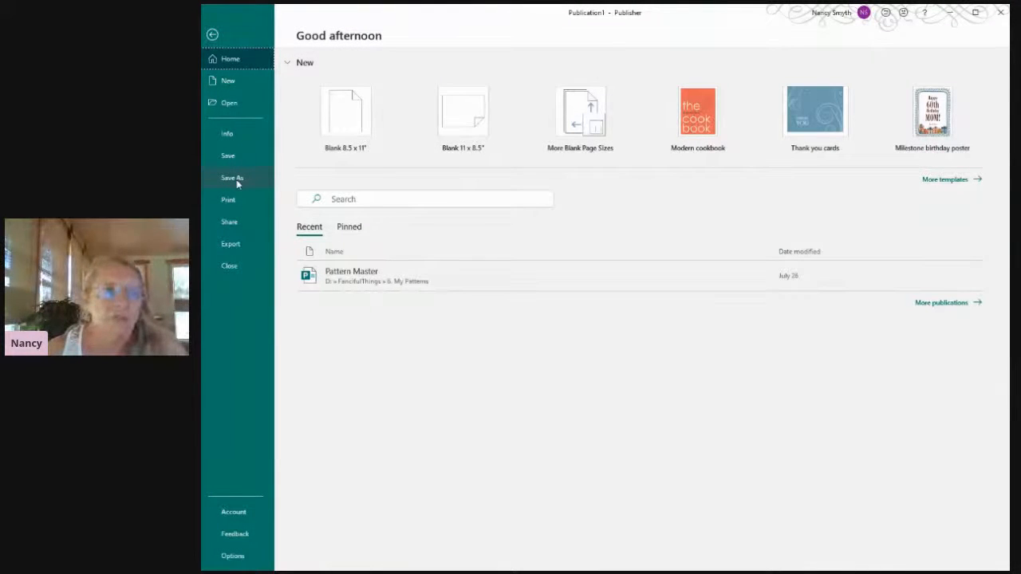
pyautogui.click(230, 267)
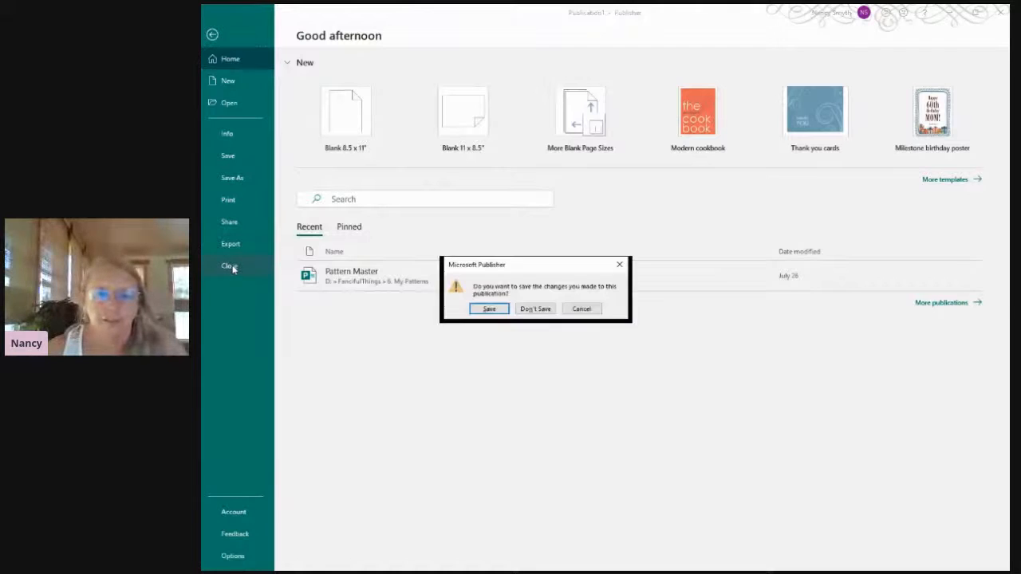
pyautogui.click(531, 309)
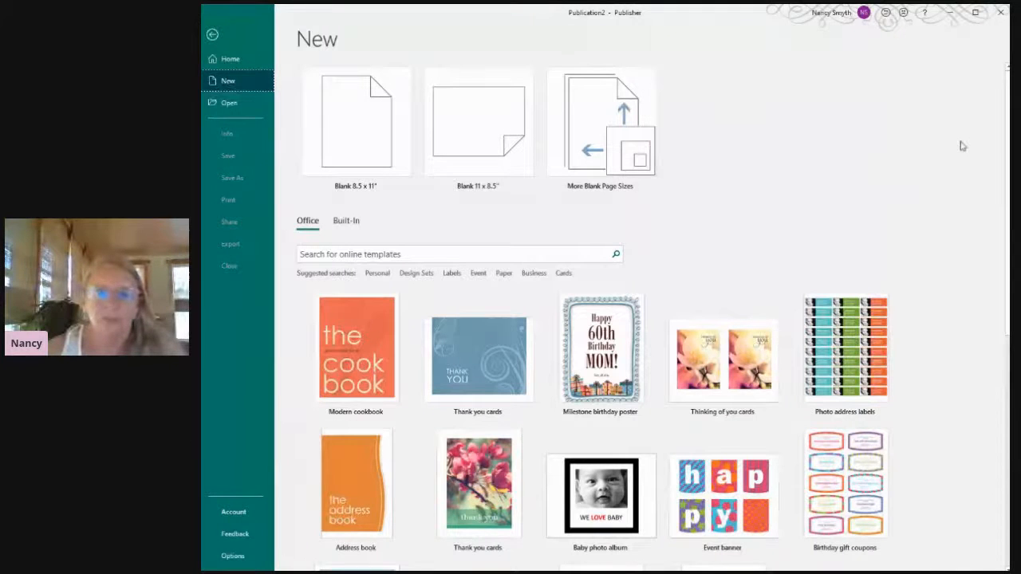
# Browse the available online templates for a new publication.
pyautogui.scroll(-1, 797, 274)
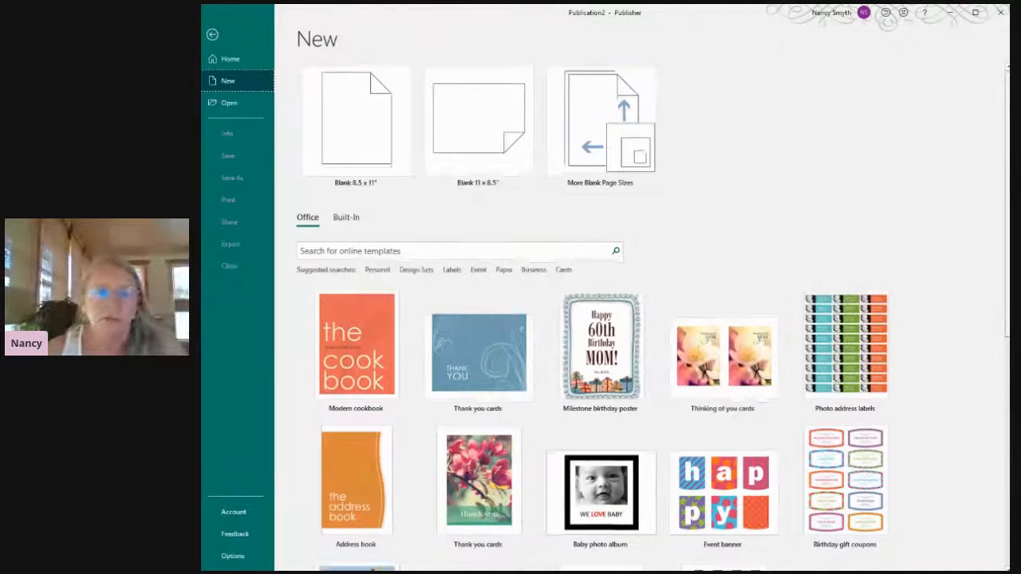
pyautogui.scroll(-5, 796, 275)
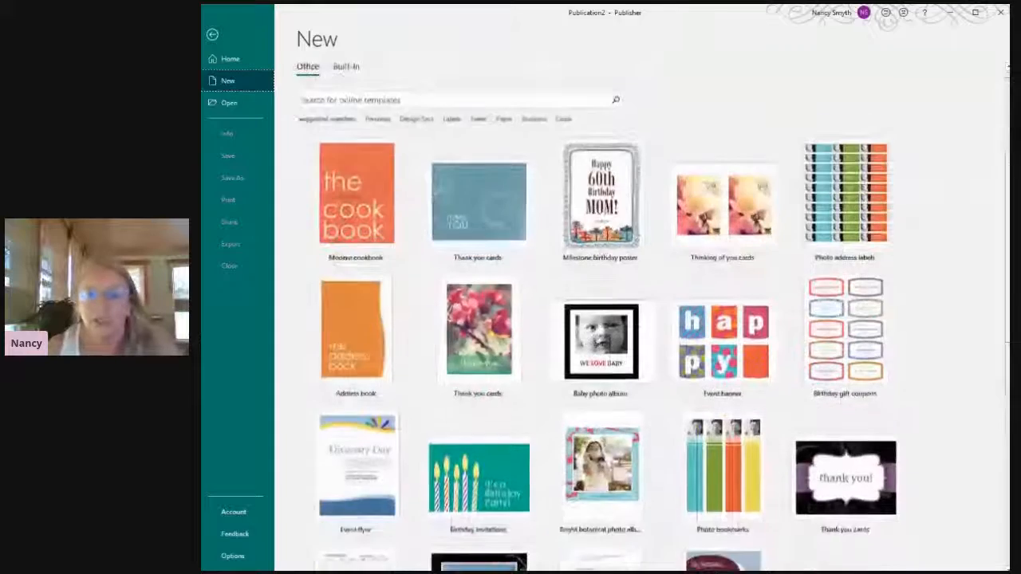
pyautogui.scroll(-2, 796, 274)
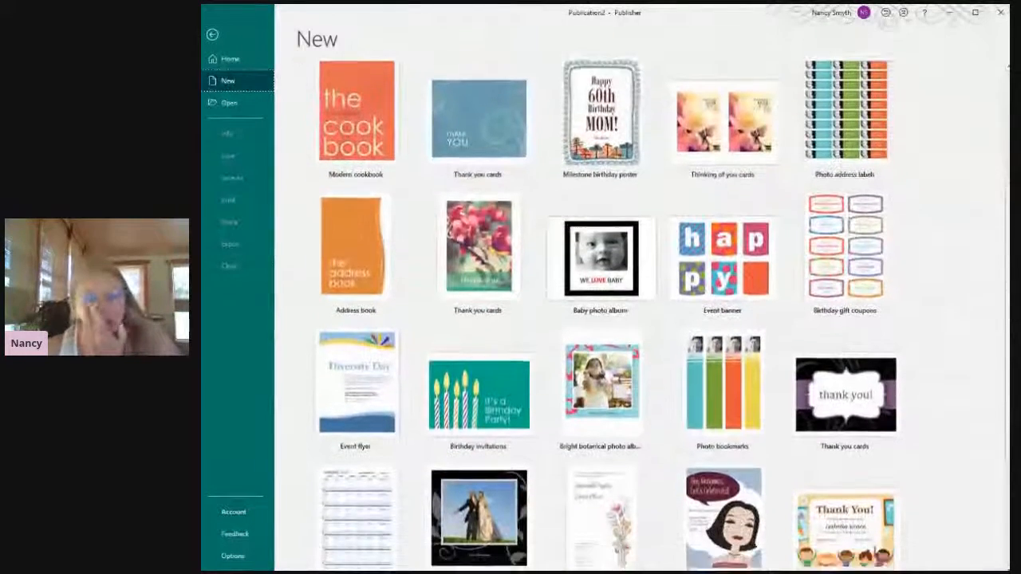
pyautogui.scroll(-2, 664, 316)
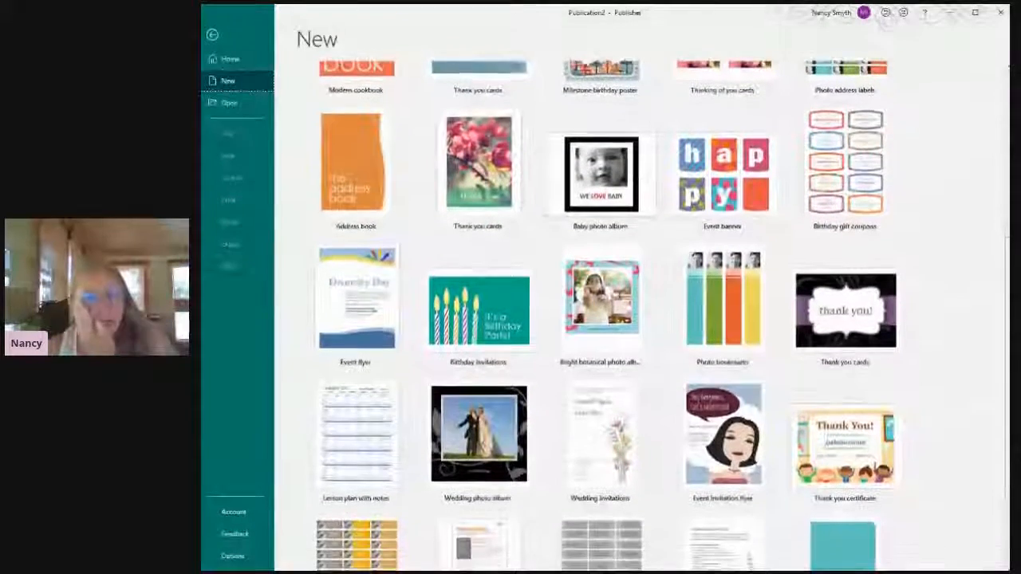
pyautogui.scroll(9, 668, 299)
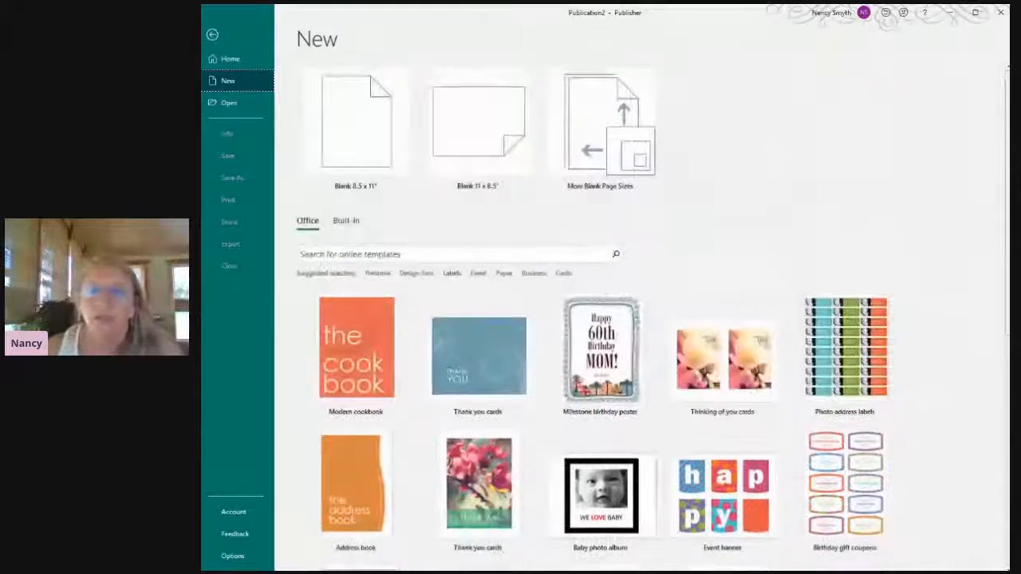